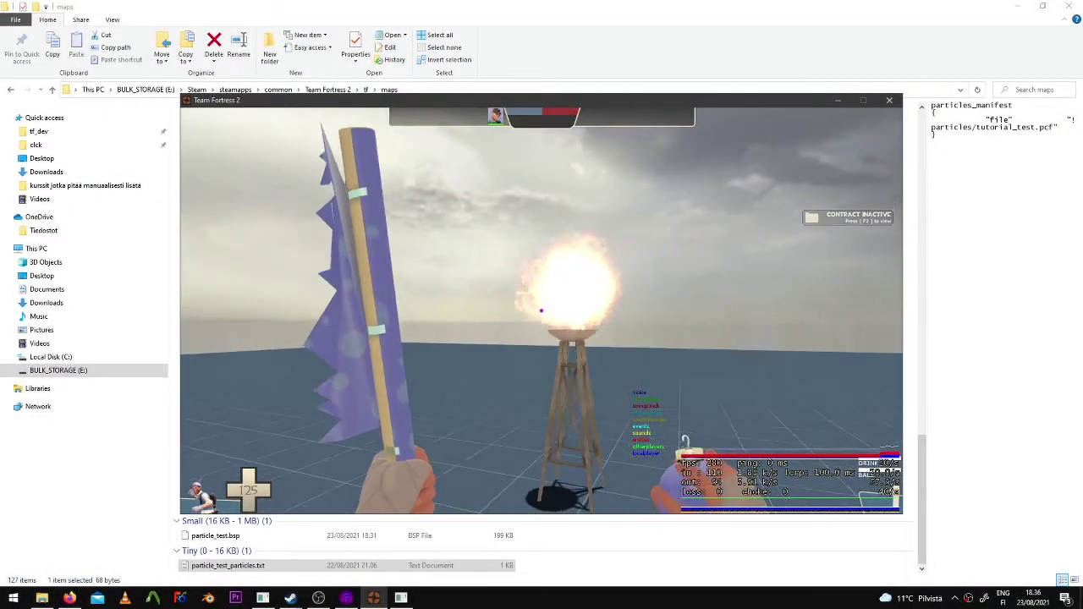
pyautogui.press('w')
pyautogui.press('d')
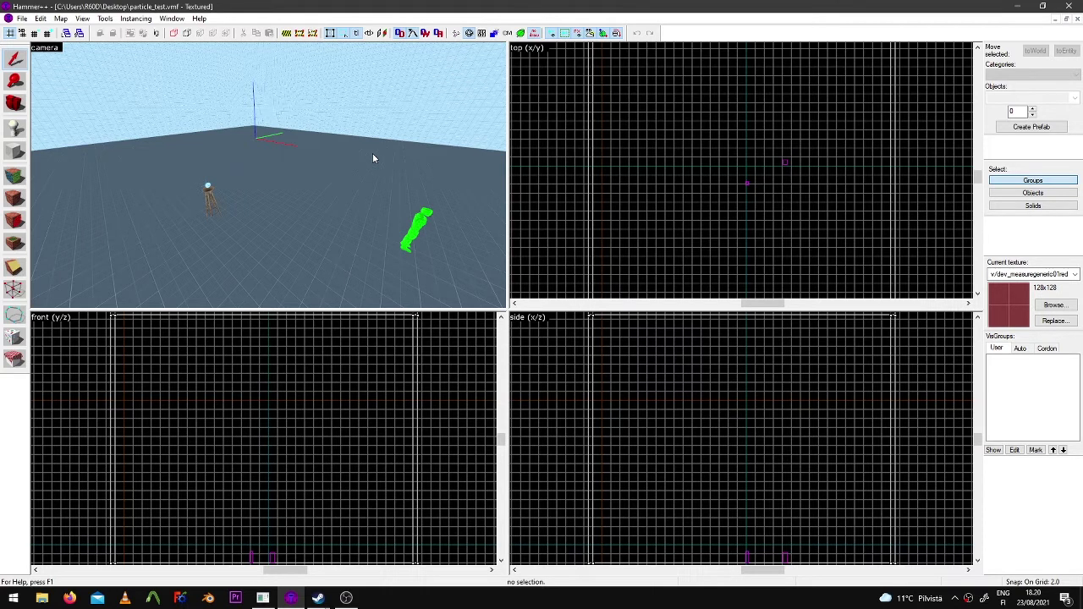
# Open the particle browser for the info_particle_system entity's Particle System Name, clear its filter and rescan
pyautogui.scroll(3, 229, 176)
pyautogui.doubleClick(205, 189)
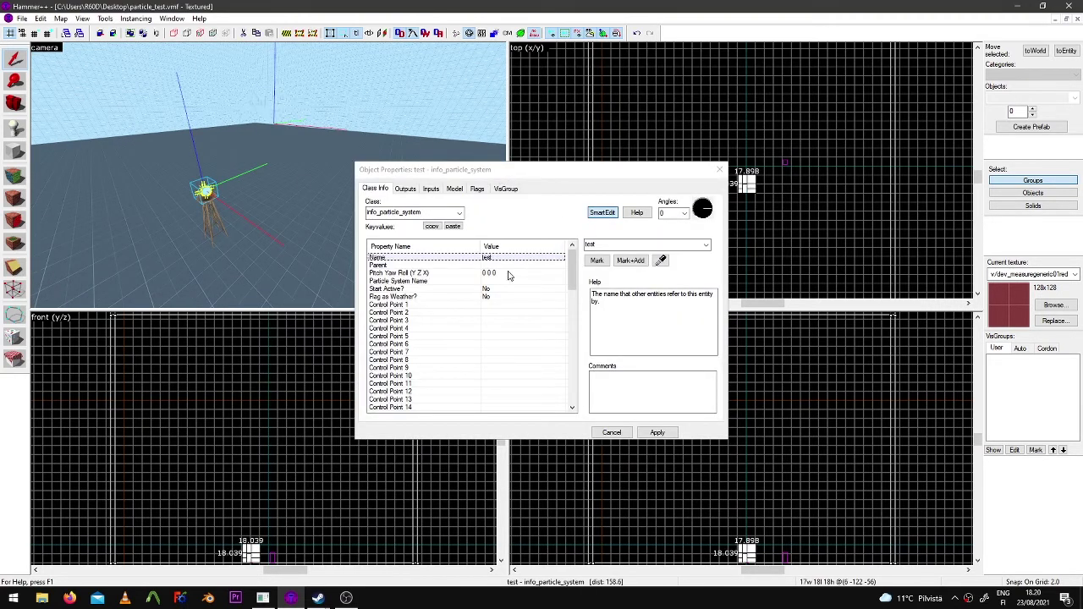
pyautogui.click(512, 281)
pyautogui.click(604, 269)
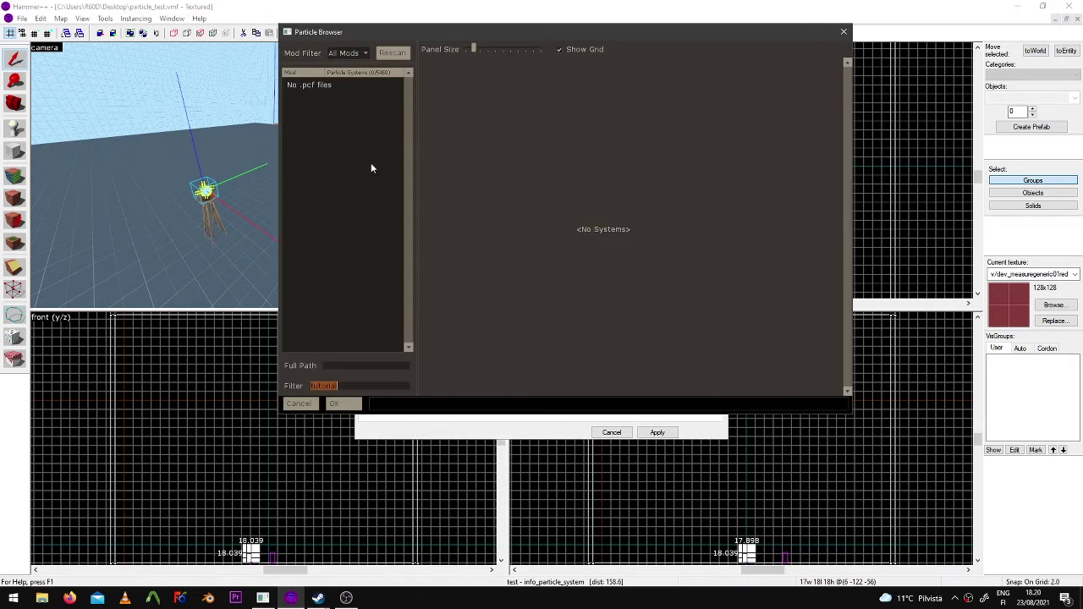
pyautogui.press('BackSpace')
pyautogui.click(391, 50)
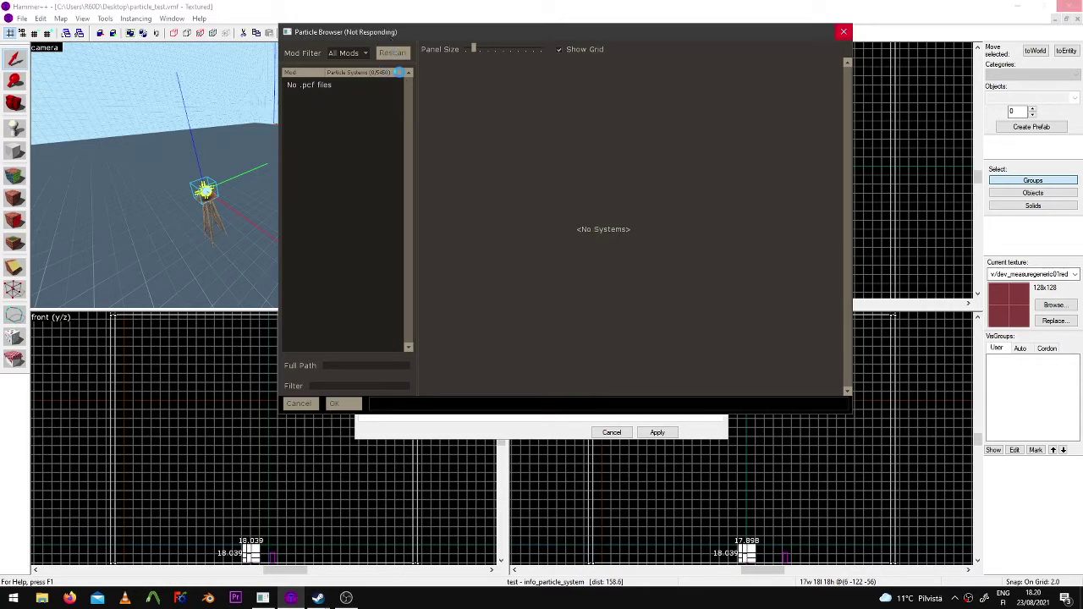
# Look through the previews of available particle systems, then close the particle browser and the entity's properties
pyautogui.scroll(-10, 657, 249)
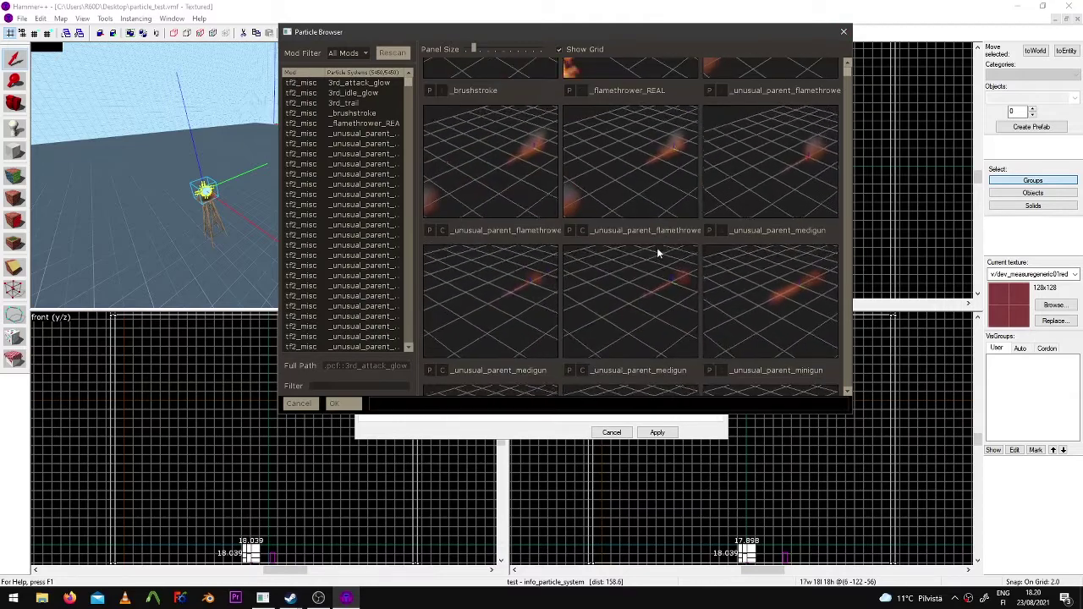
pyautogui.scroll(-6, 750, 242)
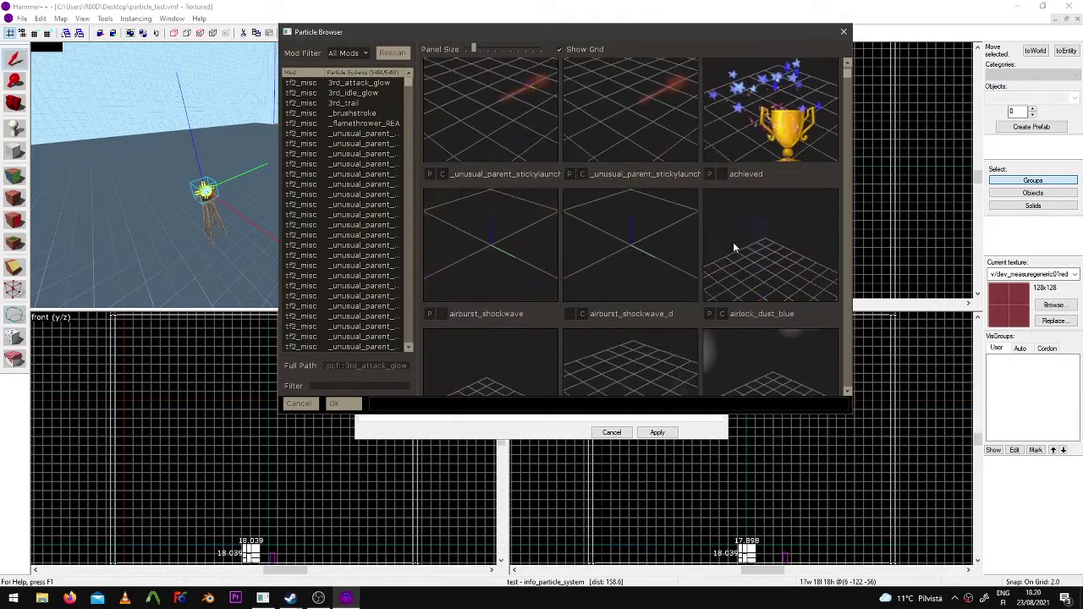
pyautogui.scroll(-8, 738, 226)
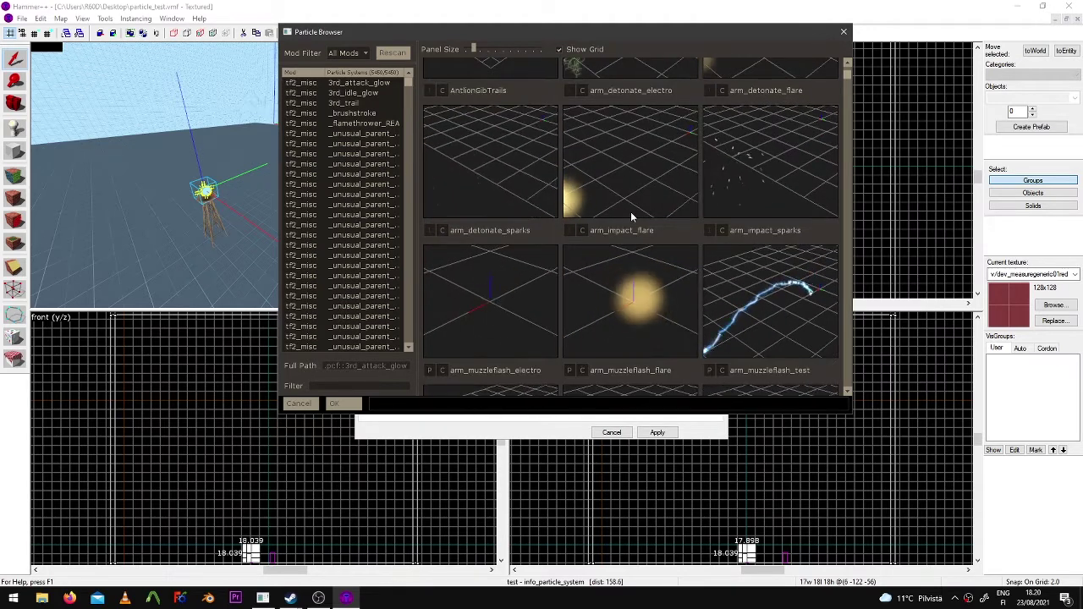
pyautogui.scroll(-2, 632, 218)
pyautogui.scroll(-2, 632, 207)
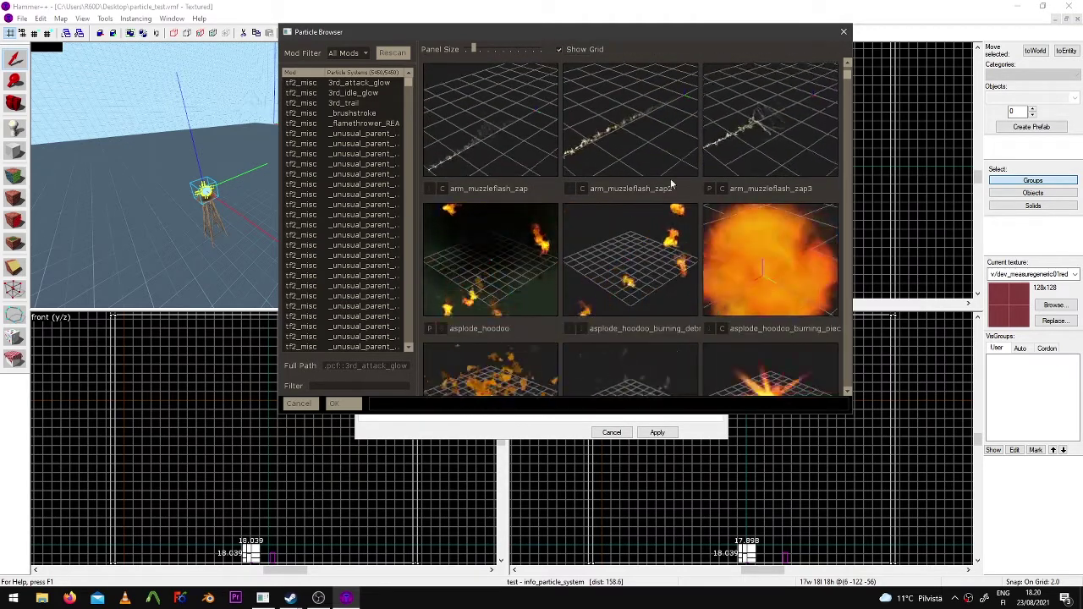
pyautogui.click(844, 33)
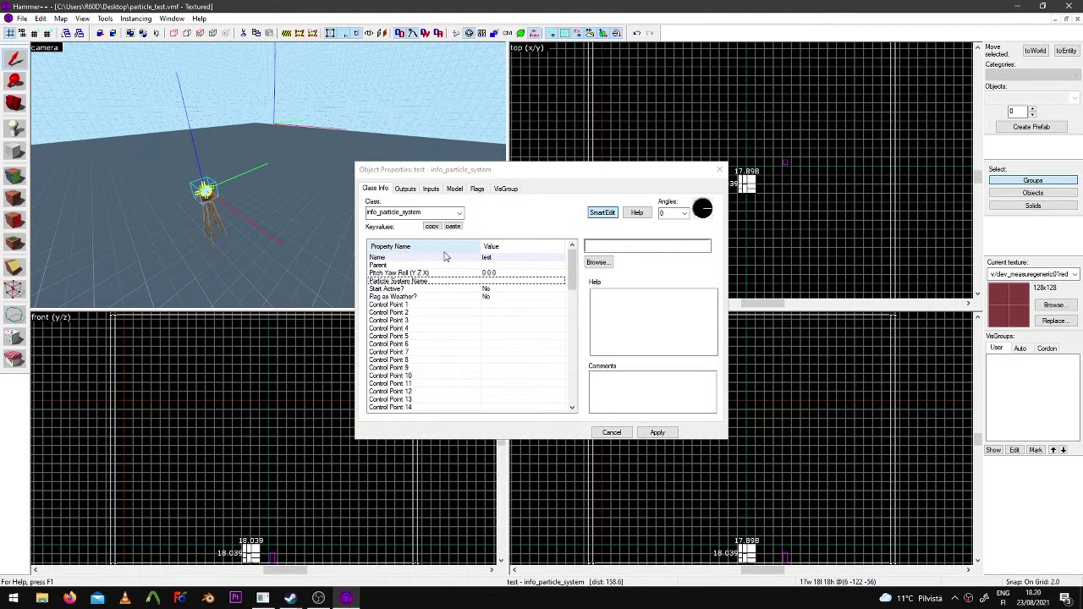
pyautogui.scroll(5, 309, 216)
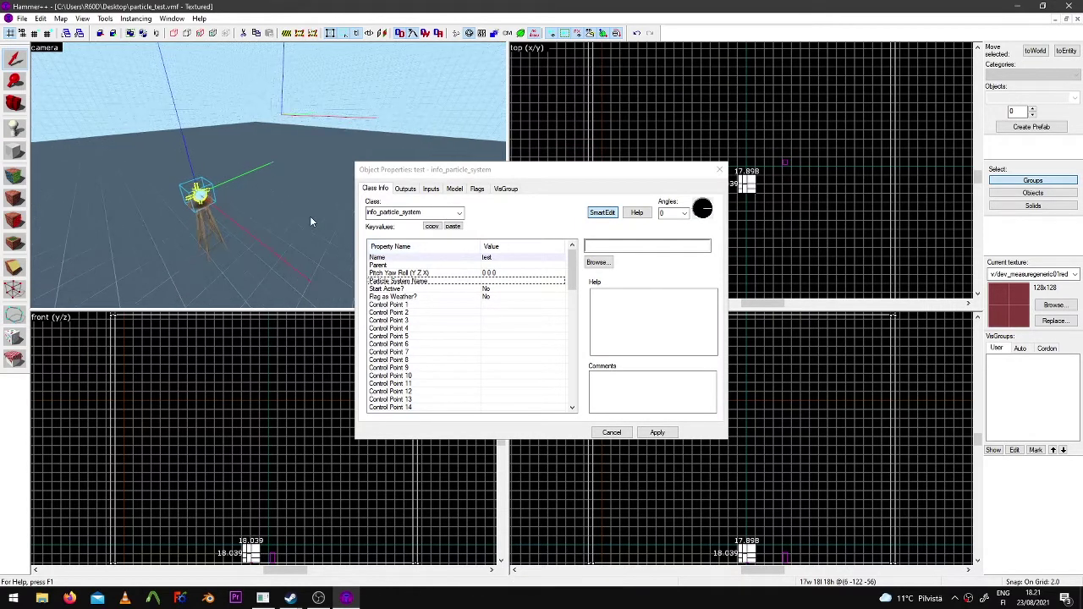
pyautogui.press('d')
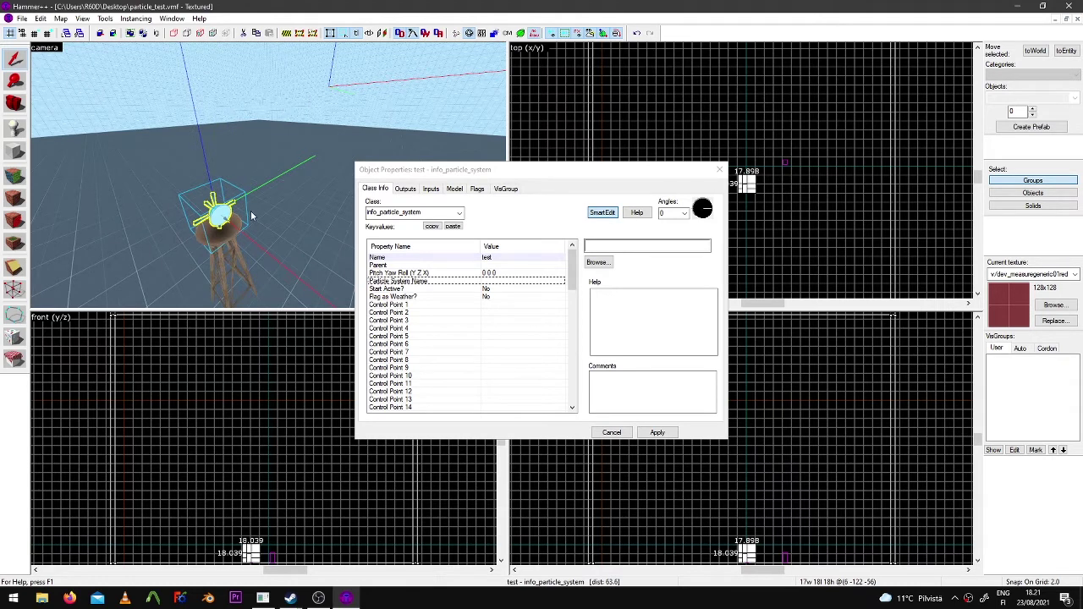
pyautogui.scroll(-3, 240, 235)
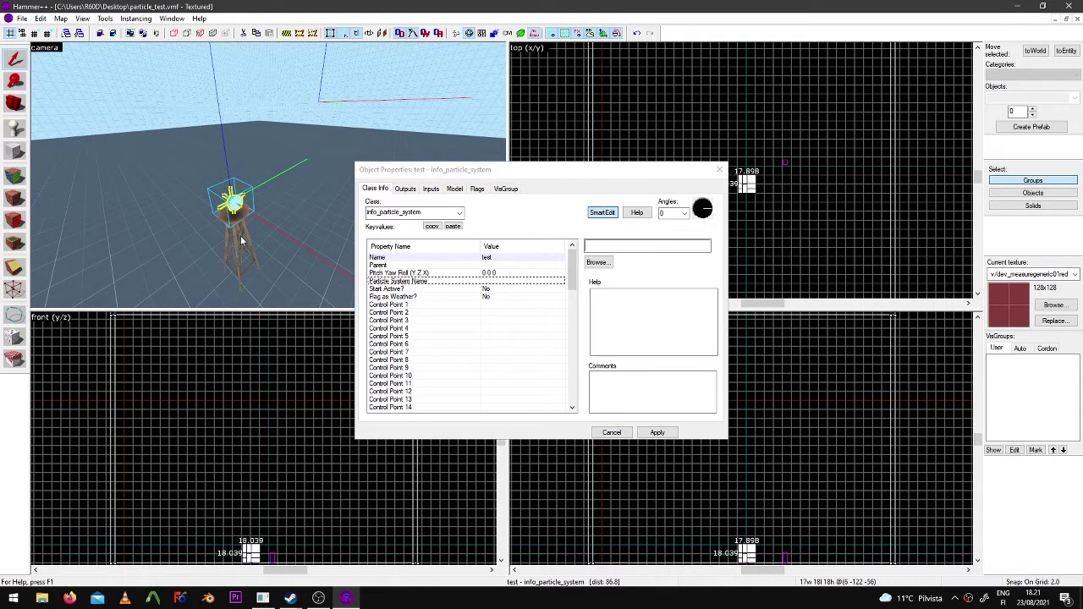
pyautogui.click(717, 170)
# Switch to Steam and find Team Fortress 2 by searching the library for "team"
pyautogui.moveTo(290, 598)
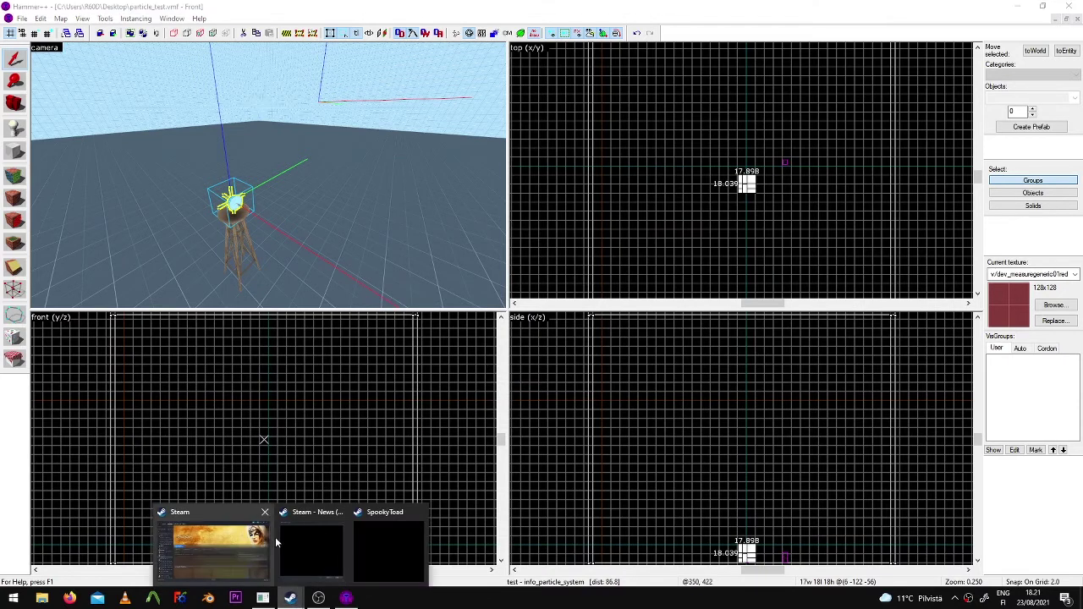
pyautogui.click(271, 543)
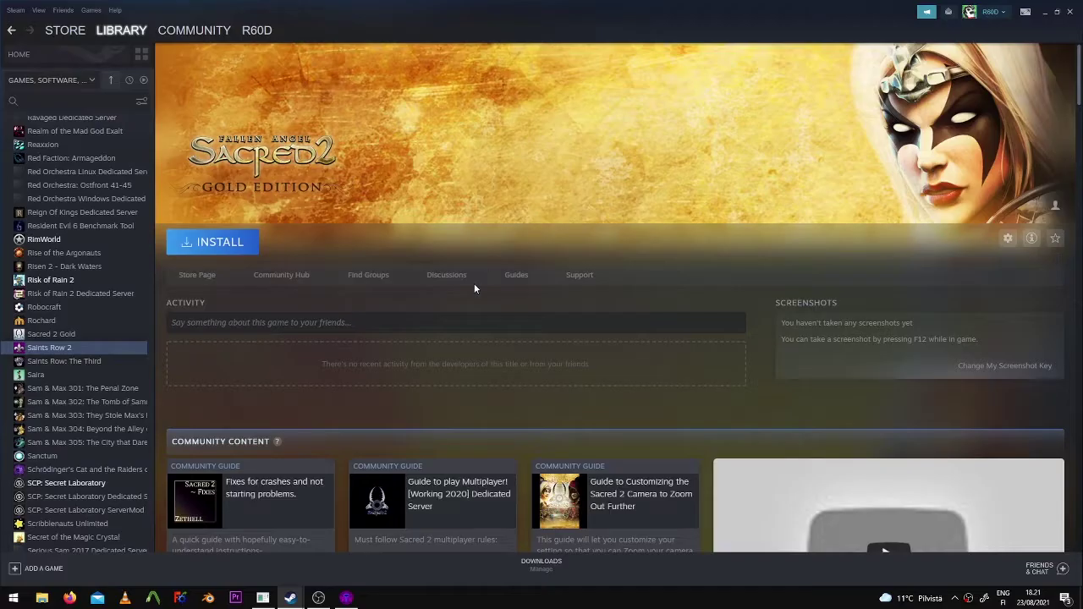
pyautogui.click(13, 101)
pyautogui.write('team')
pyautogui.click(72, 151)
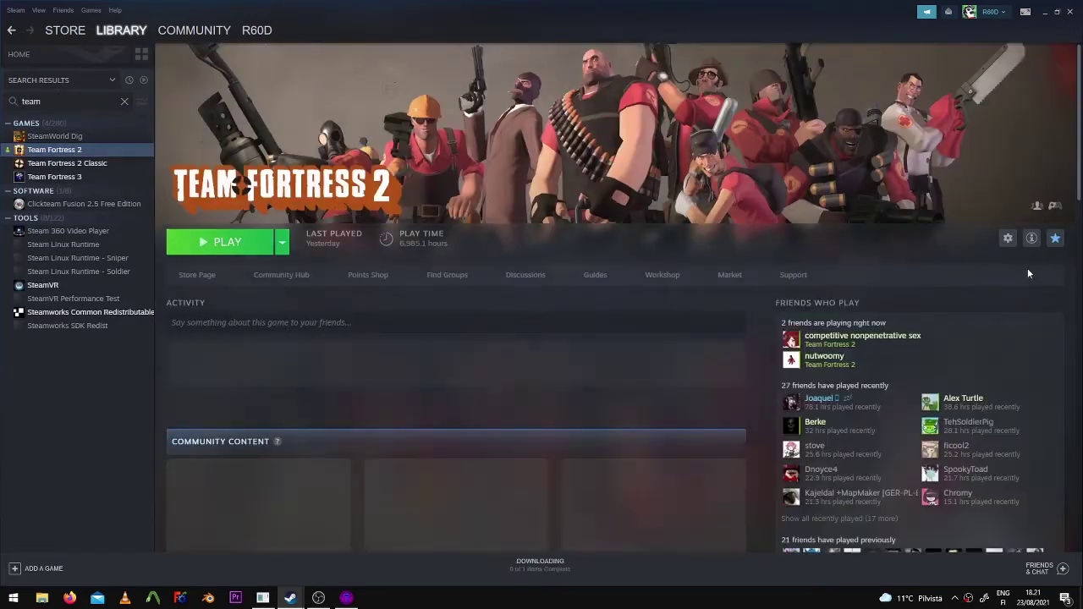
# Check the Team Fortress 2 launch options in its properties for the -tools parameter
pyautogui.click(1007, 239)
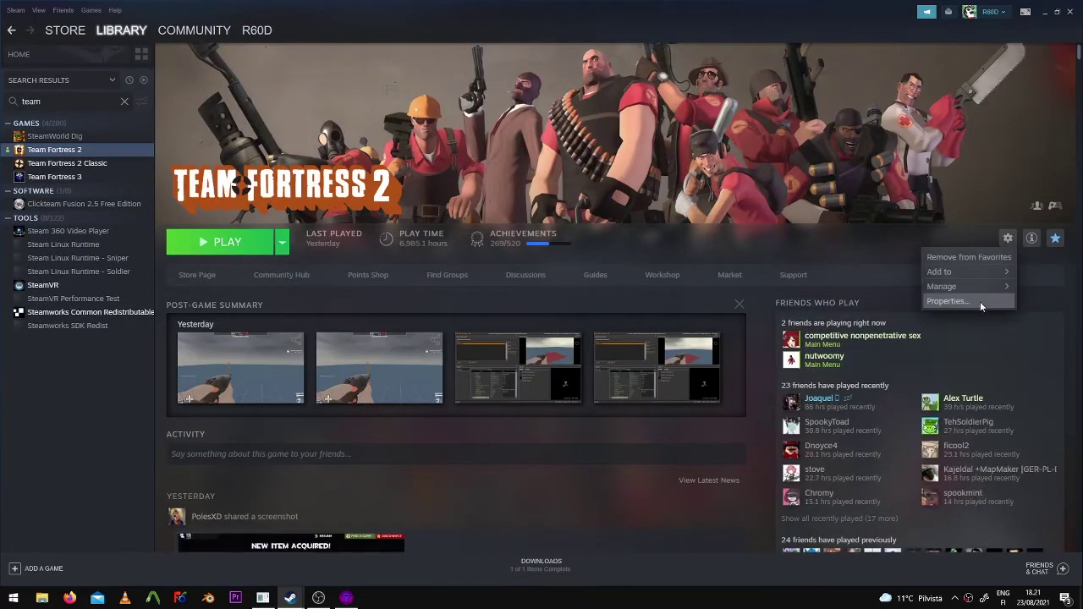
pyautogui.click(980, 303)
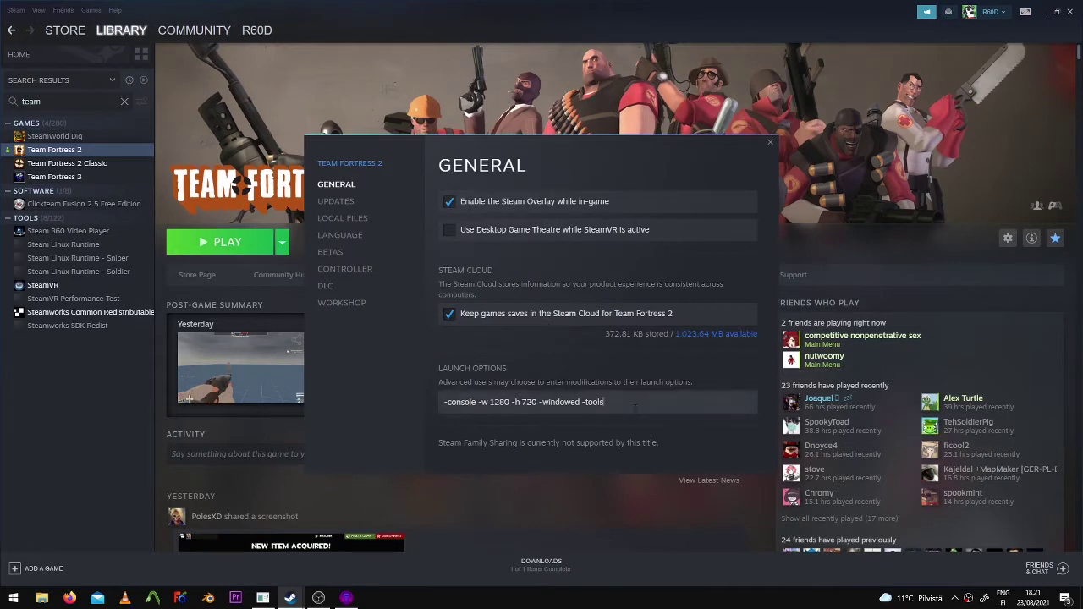
pyautogui.moveTo(604, 403); pyautogui.dragTo(581, 403)
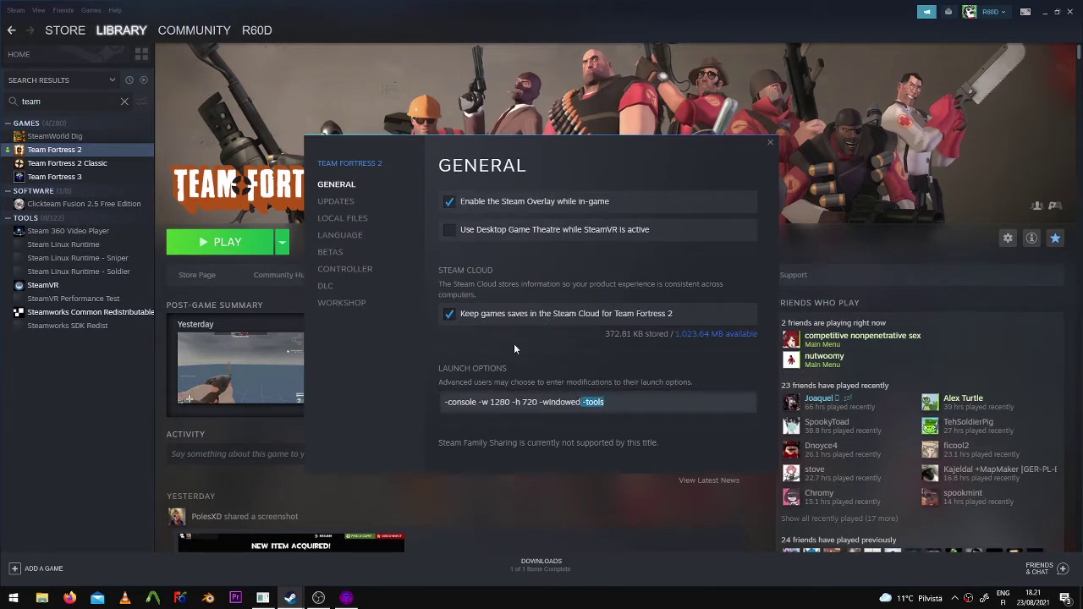
pyautogui.click(615, 402)
pyautogui.click(770, 142)
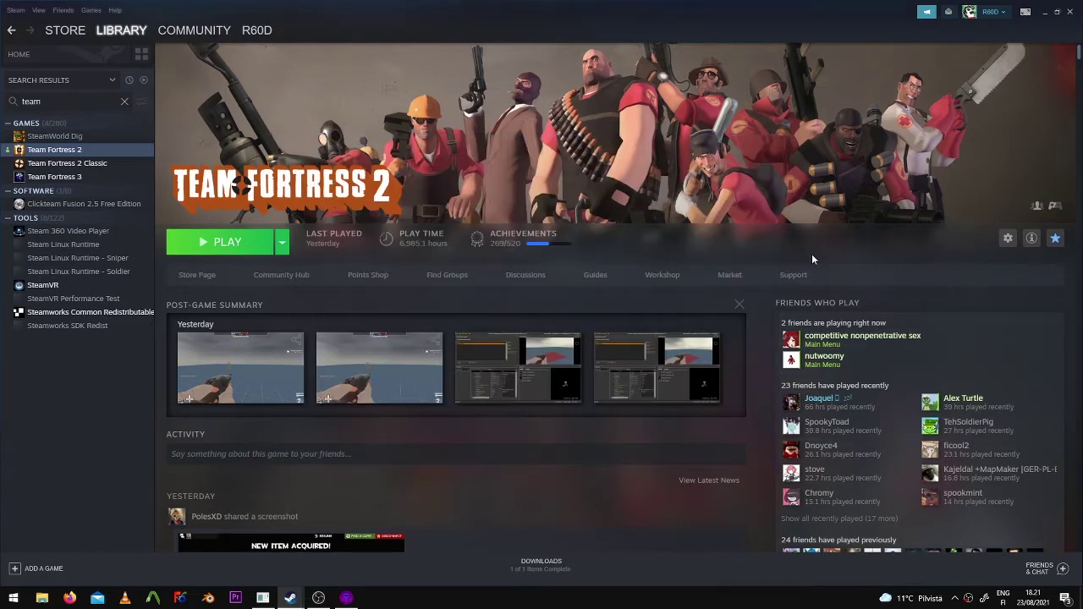
# Launch Team Fortress 2 in tools mode, switch to the Particle Editor and start a new particle file
pyautogui.click(226, 245)
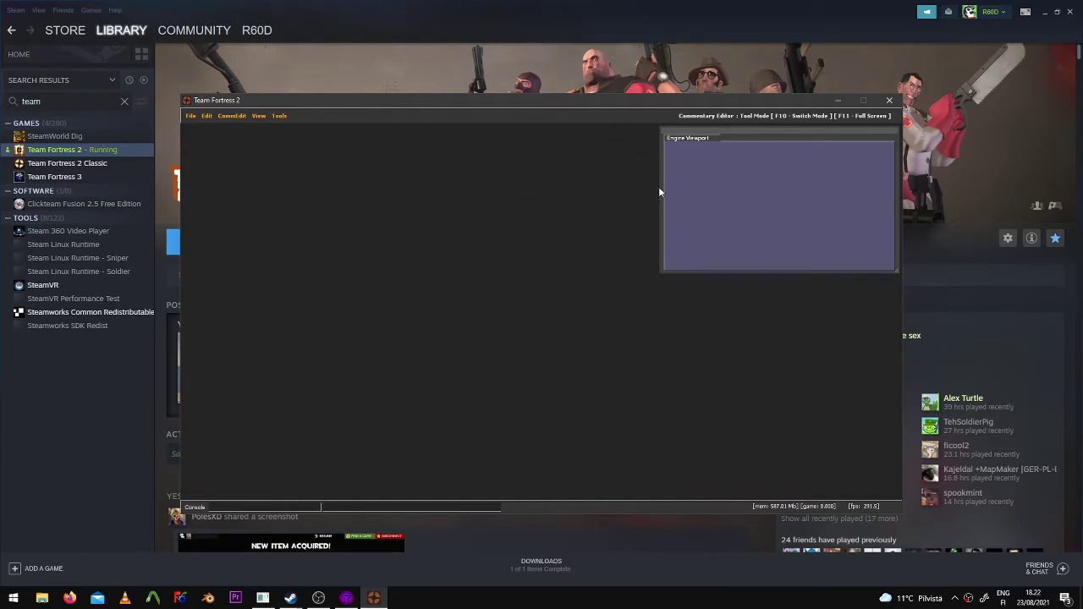
pyautogui.click(282, 116)
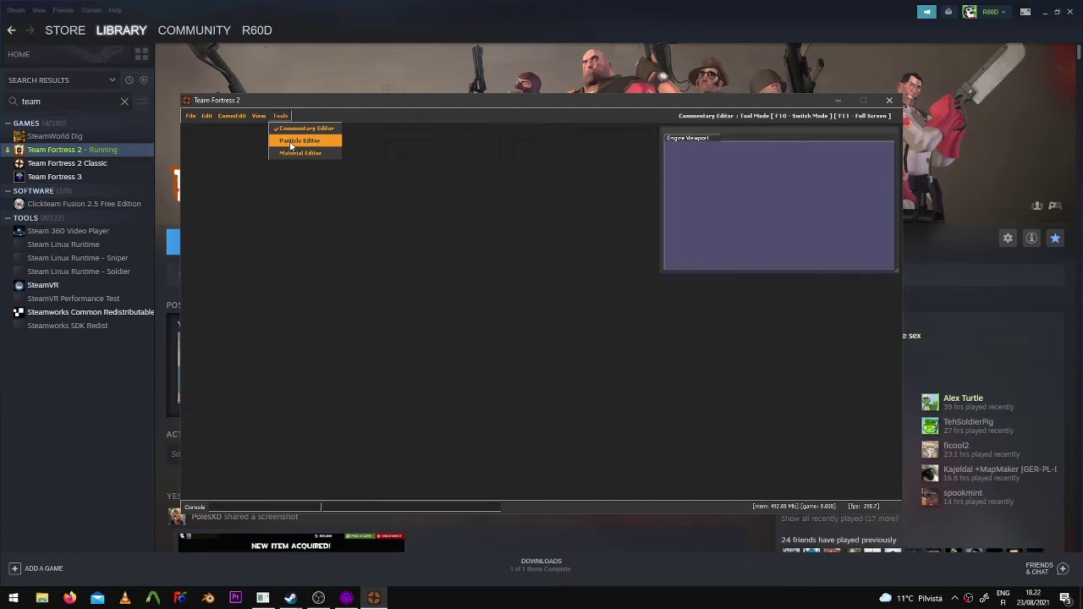
pyautogui.click(291, 142)
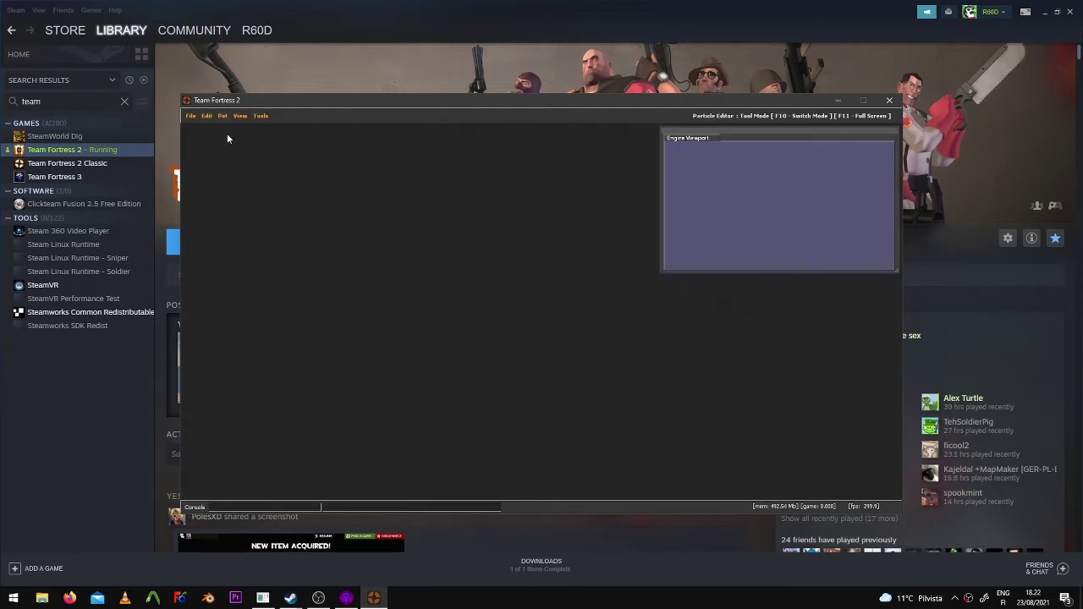
pyautogui.click(197, 119)
pyautogui.click(198, 129)
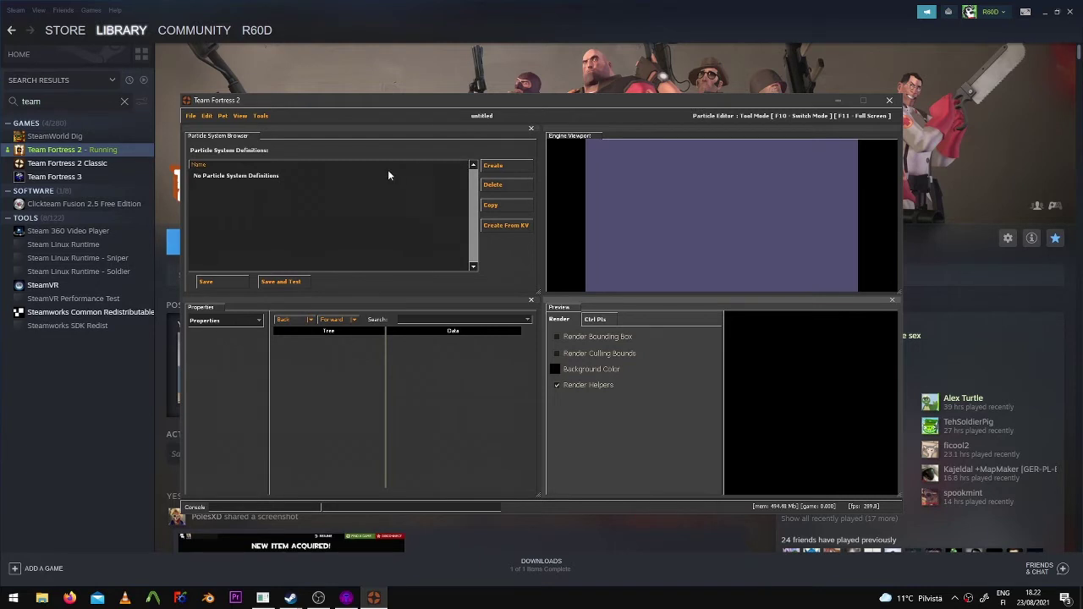
# Create a particle system definition named tutorial_particle
pyautogui.click(492, 166)
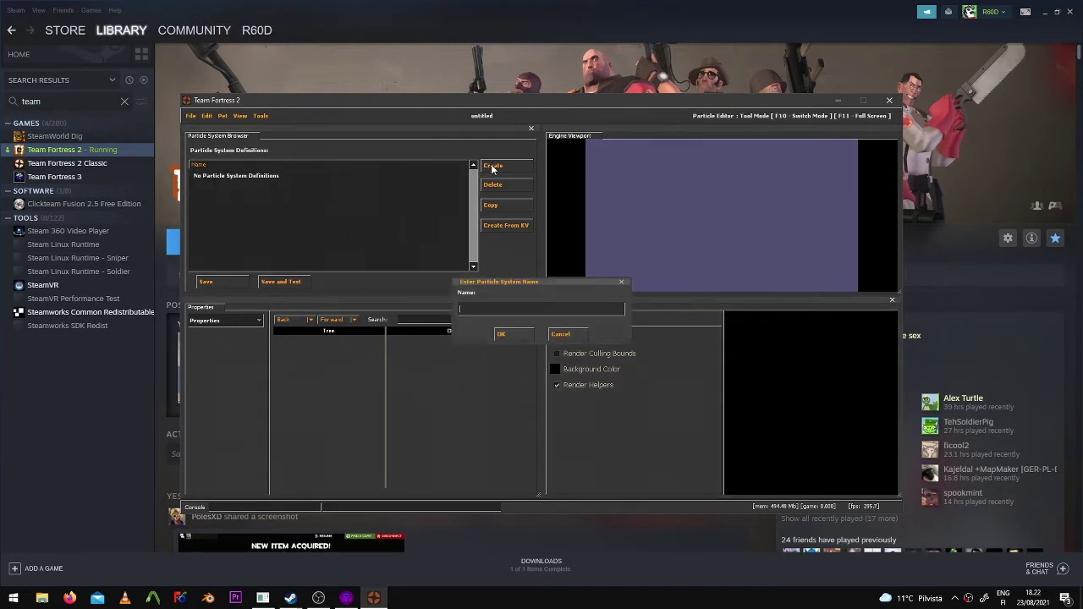
pyautogui.write('tutorial_particle')
pyautogui.press('Return')
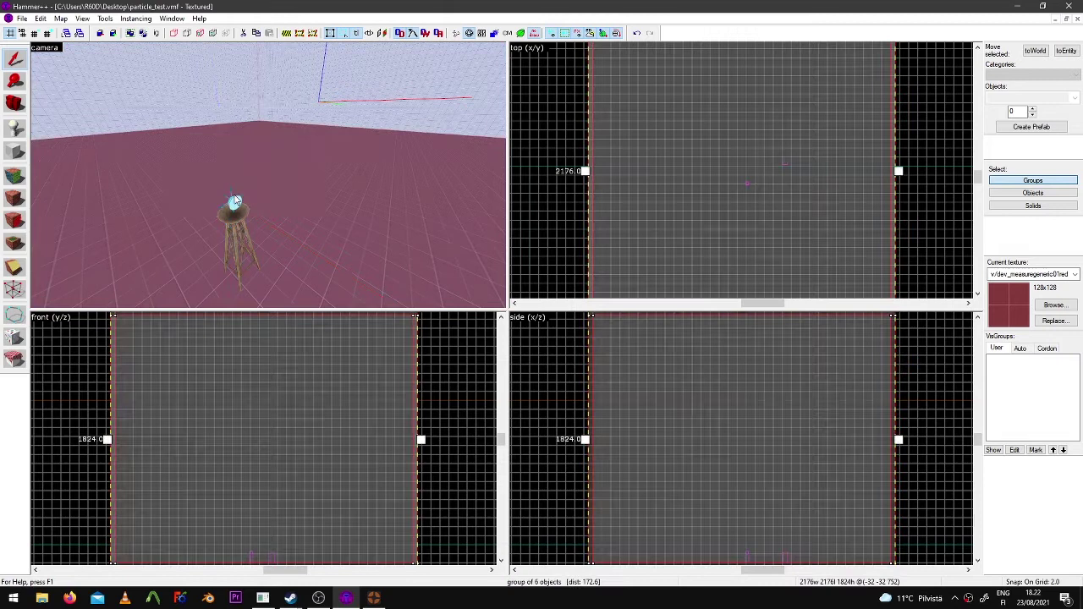
# Switch to Hammer++ and open the info_particle_system entity's properties to examine its Particle System Name field
pyautogui.doubleClick(234, 203)
pyautogui.click(234, 204)
pyautogui.click(484, 171)
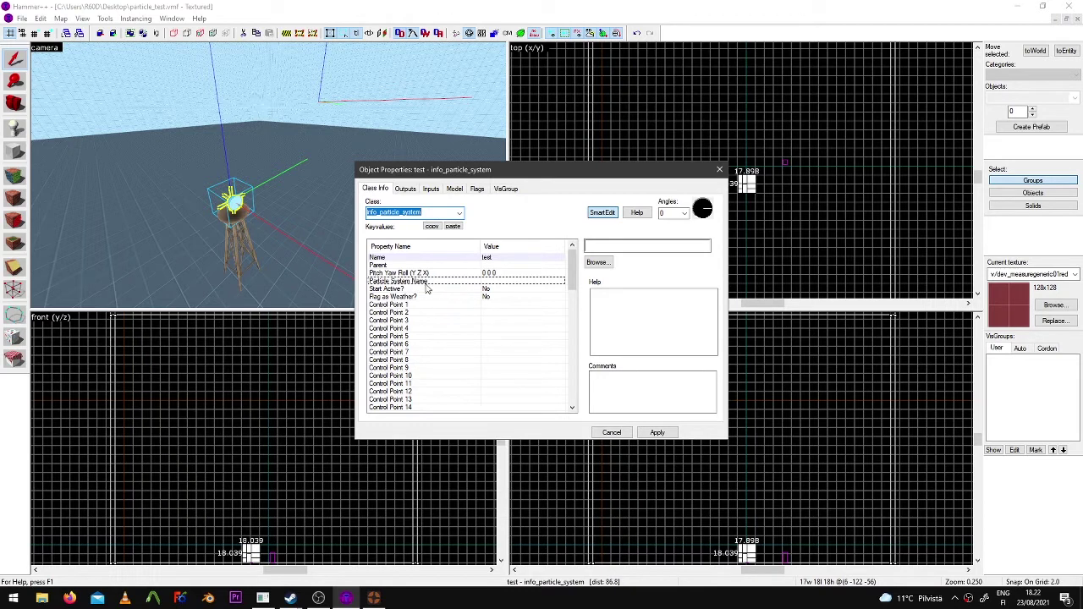
pyautogui.click(422, 446)
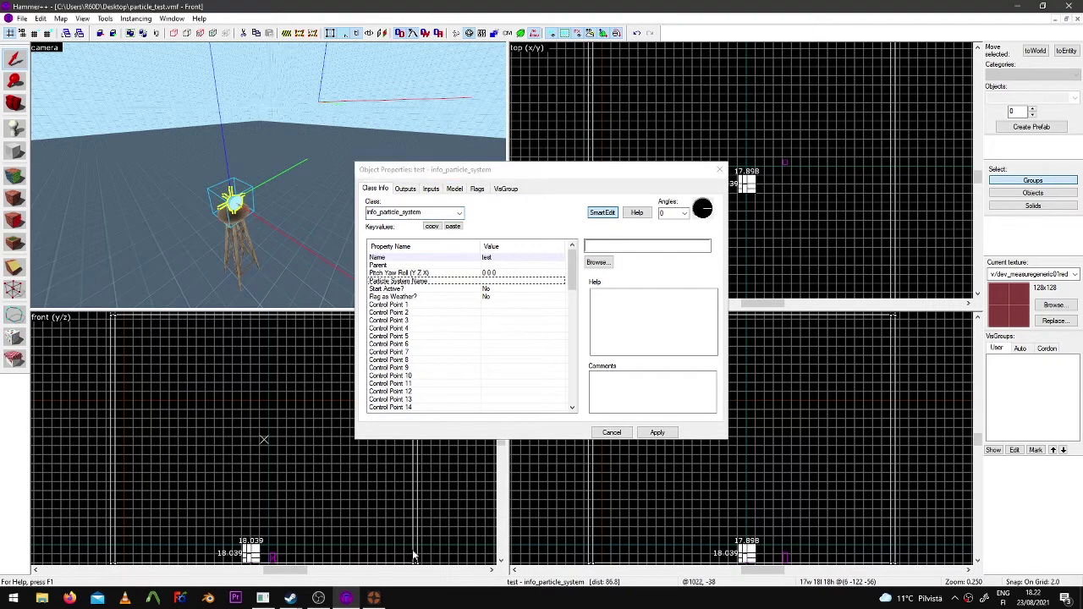
# Switch back to the Team Fortress 2 particle editor and examine the Properties category of tutorial_particle
pyautogui.click(373, 598)
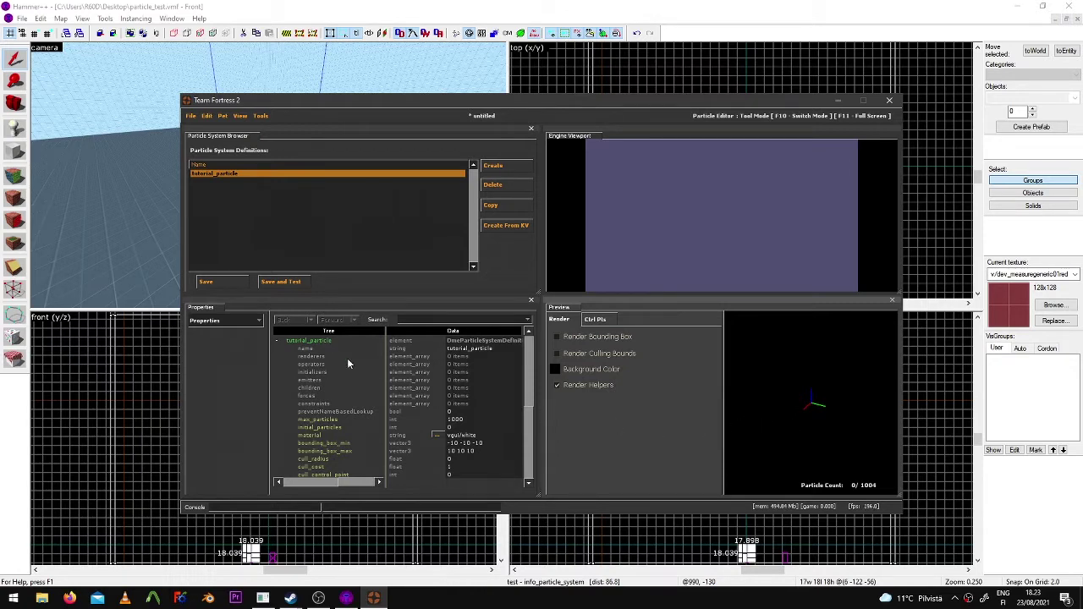
pyautogui.click(436, 436)
pyautogui.click(476, 443)
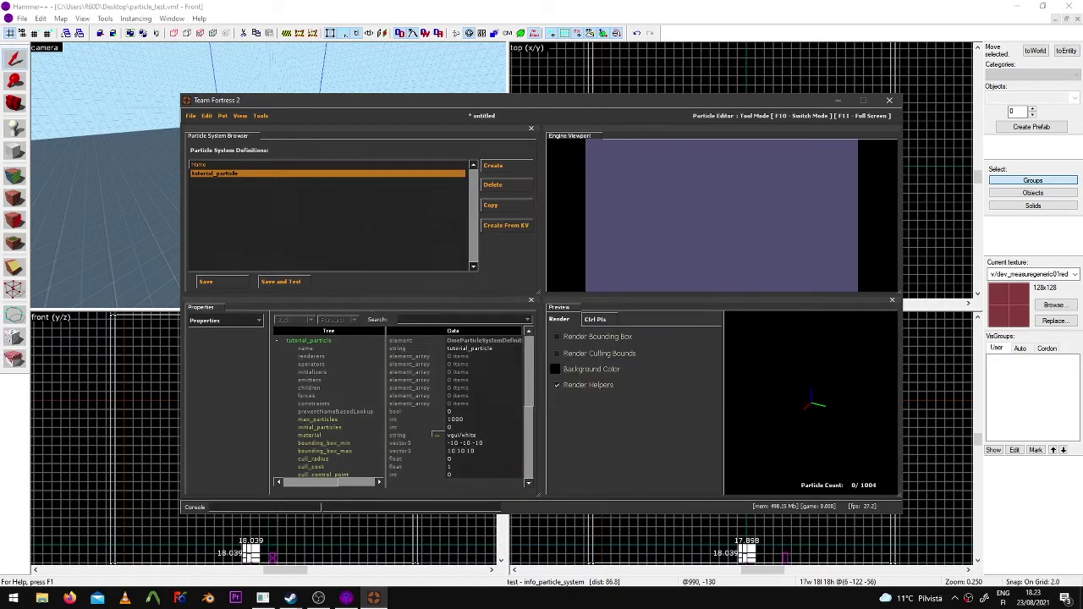
pyautogui.click(245, 321)
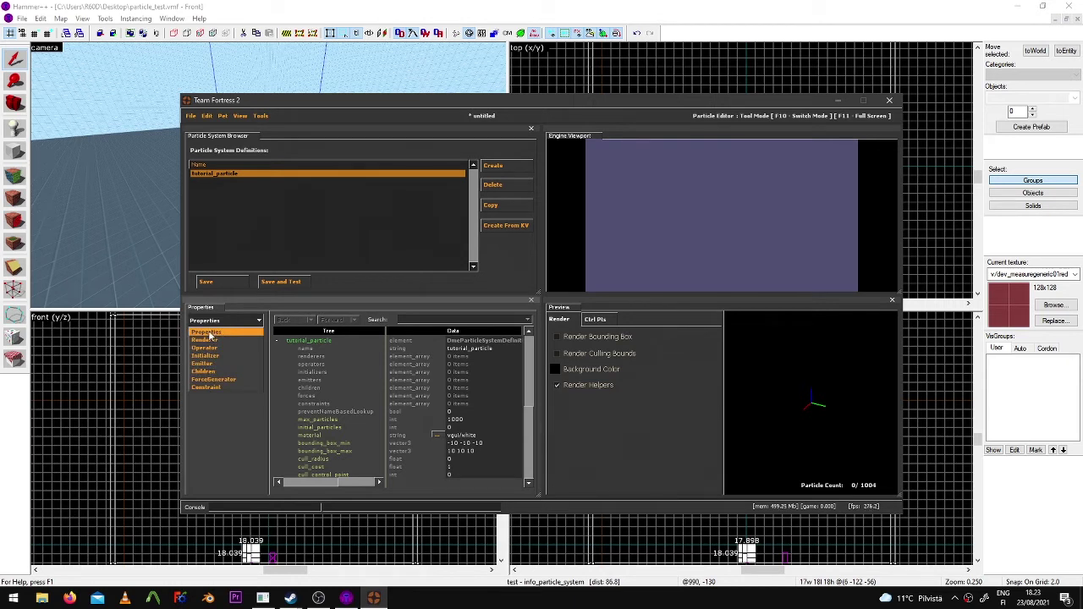
pyautogui.click(210, 333)
# Browse the fire-related VMT files and set tutorial_particle's material to effects\fire_cloud1.vmt
pyautogui.click(309, 435)
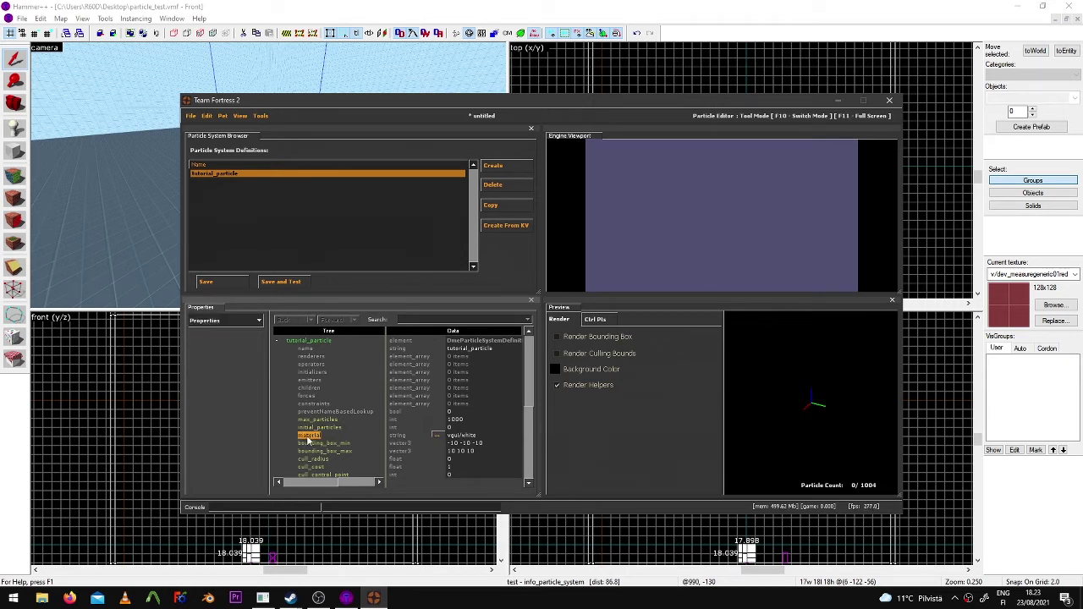
pyautogui.click(437, 435)
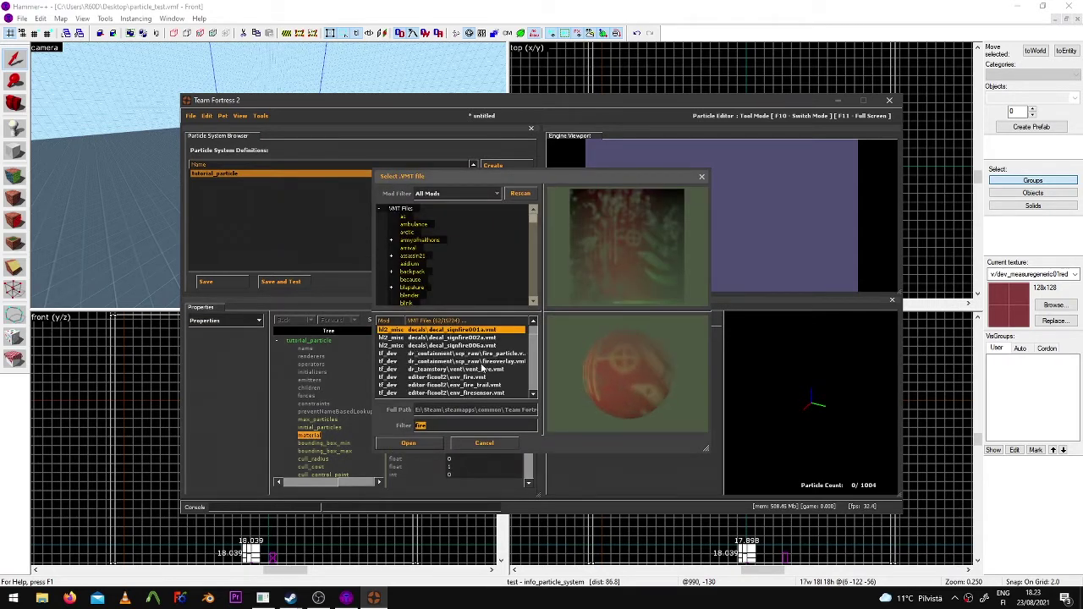
pyautogui.click(482, 377)
pyautogui.click(482, 370)
pyautogui.scroll(-3, 482, 367)
pyautogui.click(476, 377)
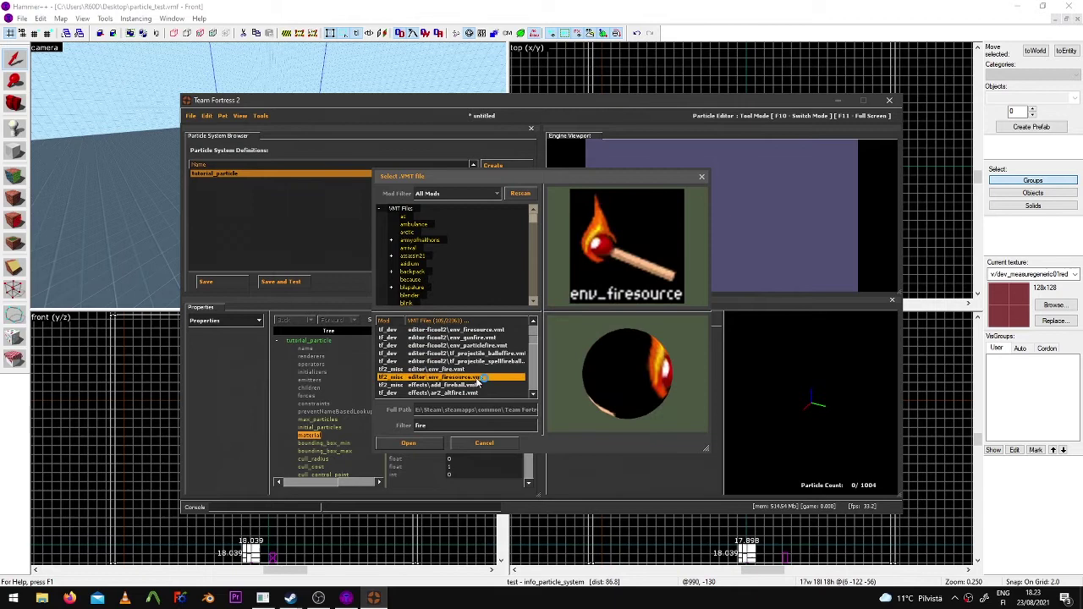
pyautogui.click(474, 391)
pyautogui.scroll(-1, 474, 382)
pyautogui.scroll(-2, 474, 380)
pyautogui.click(473, 377)
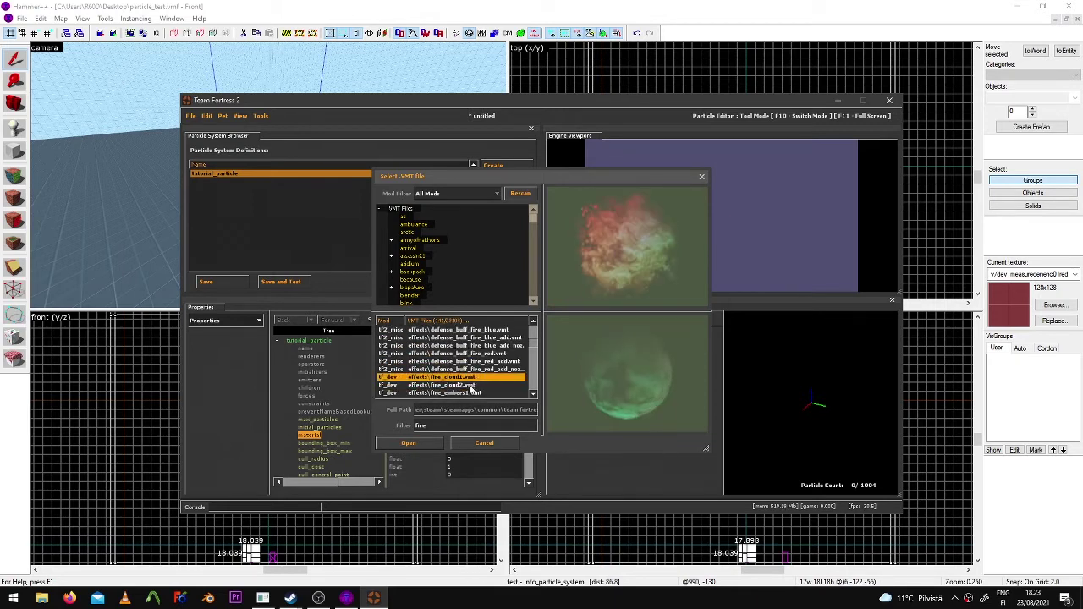
pyautogui.doubleClick(489, 377)
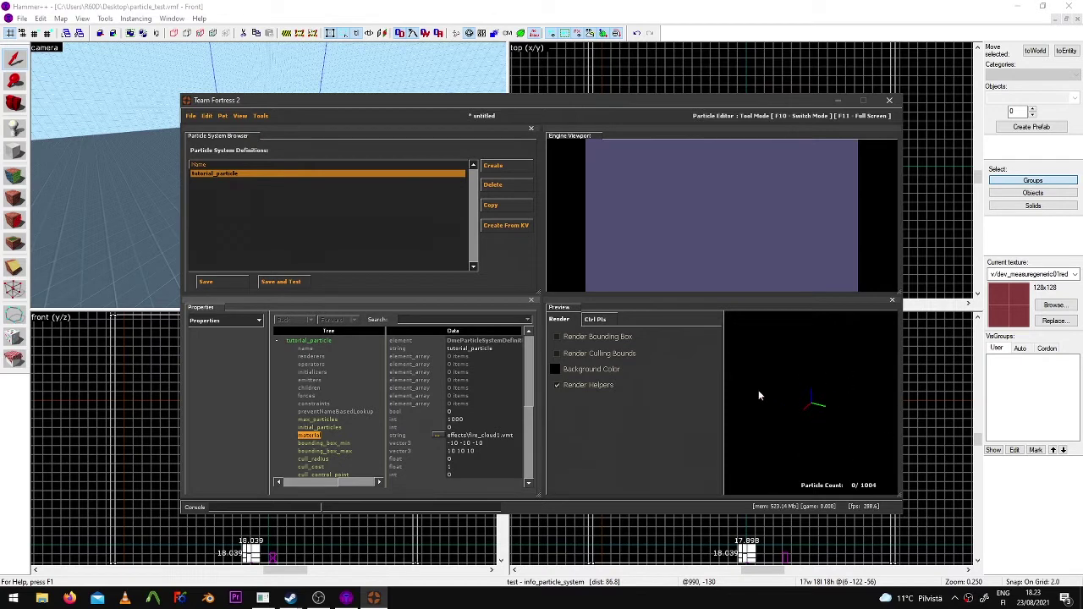
# Add an emit_continuously emitter to tutorial_particle
pyautogui.click(233, 323)
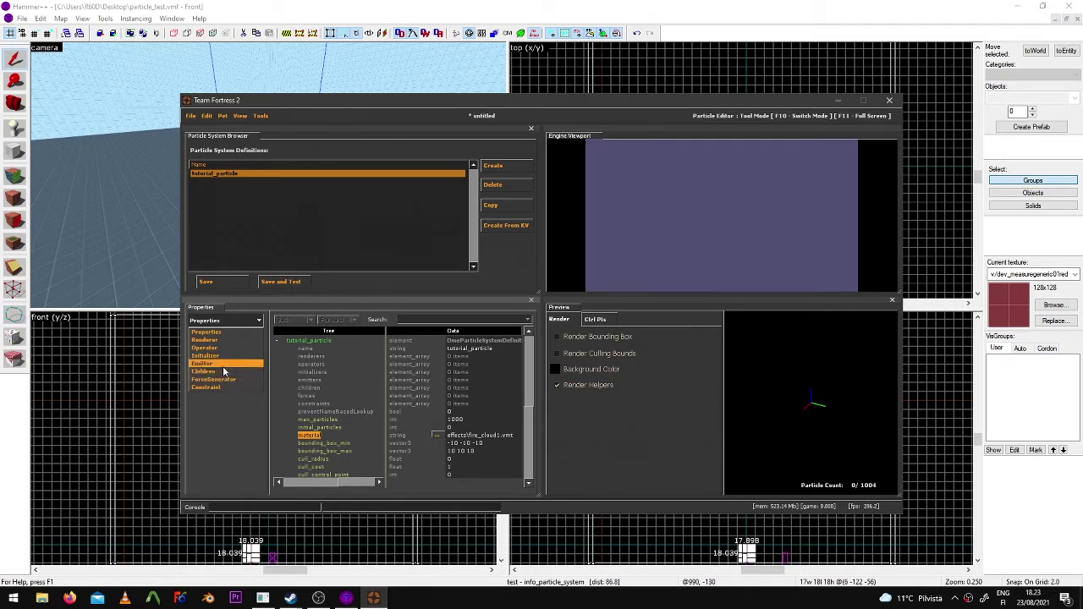
pyautogui.click(223, 364)
pyautogui.rightClick(225, 363)
pyautogui.click(232, 369)
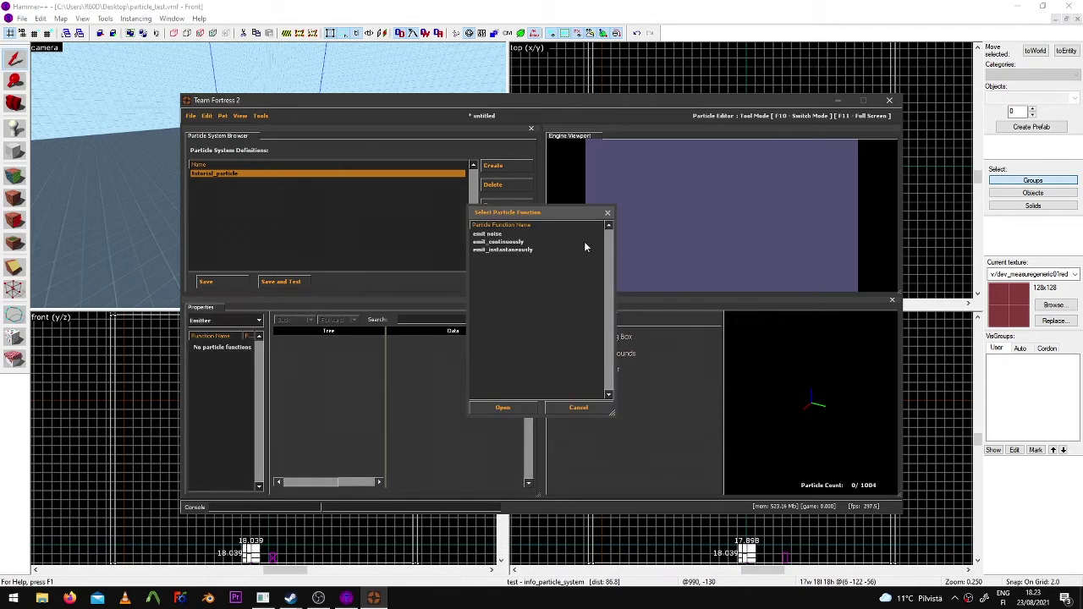
pyautogui.click(510, 243)
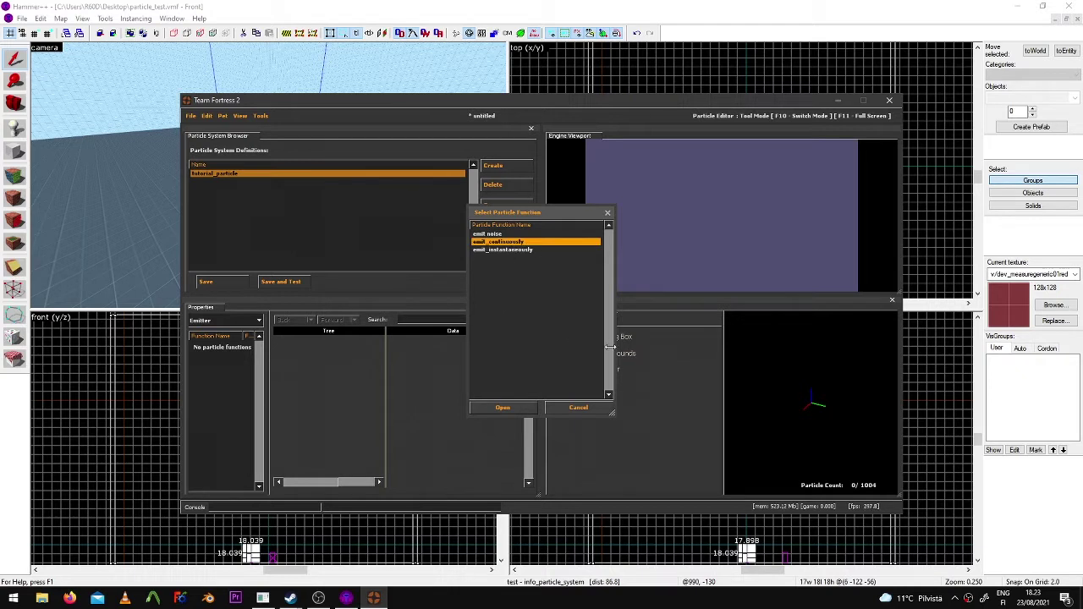
pyautogui.doubleClick(518, 243)
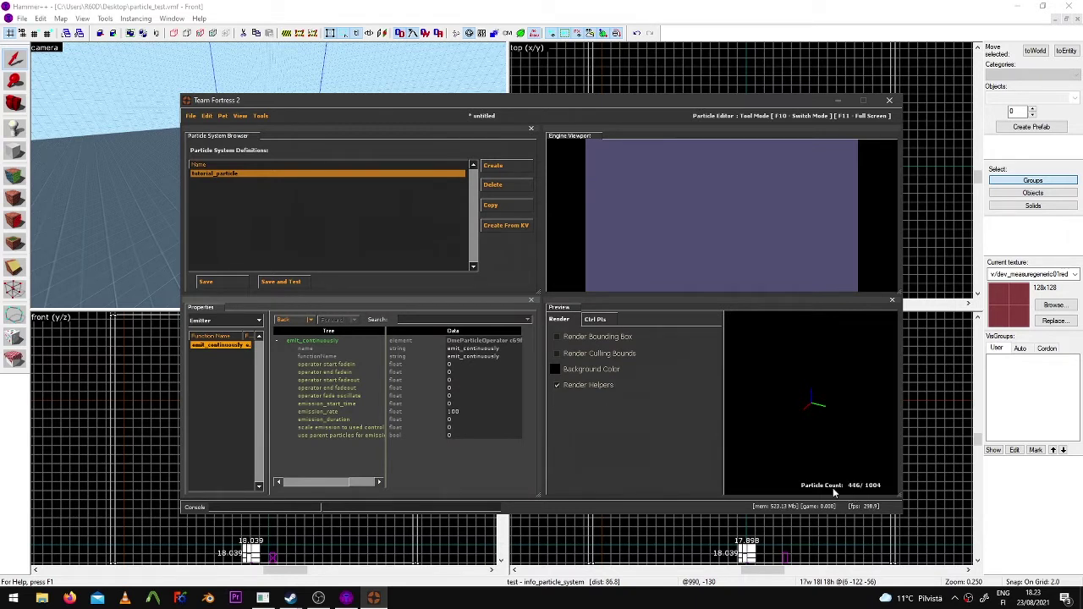
# Add a render_animated_sprites renderer to tutorial_particle and check the particles in the preview
pyautogui.click(253, 323)
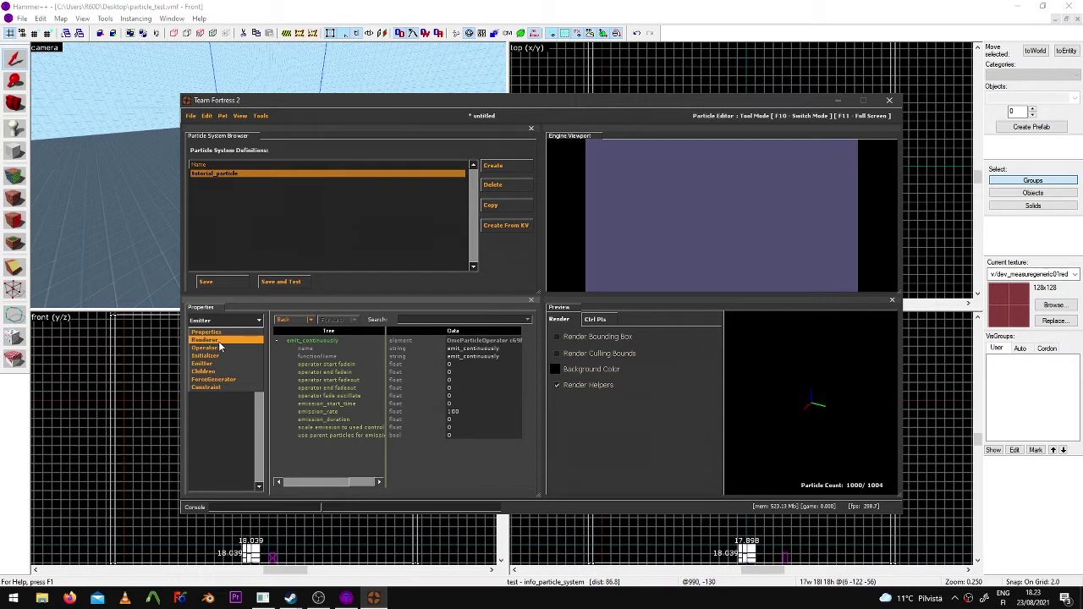
pyautogui.click(219, 341)
pyautogui.rightClick(221, 360)
pyautogui.click(231, 365)
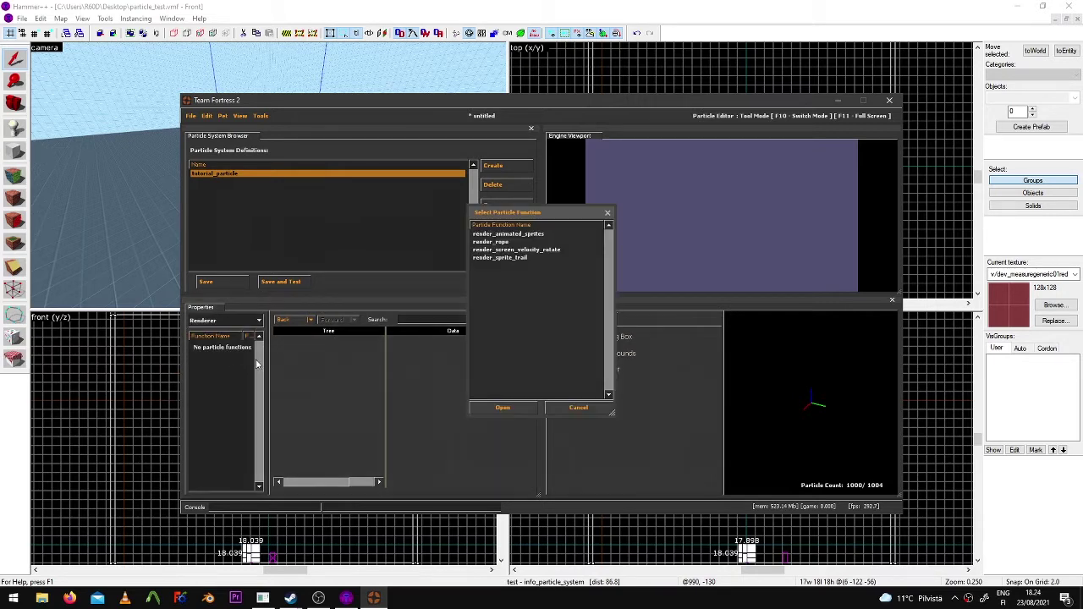
pyautogui.doubleClick(512, 234)
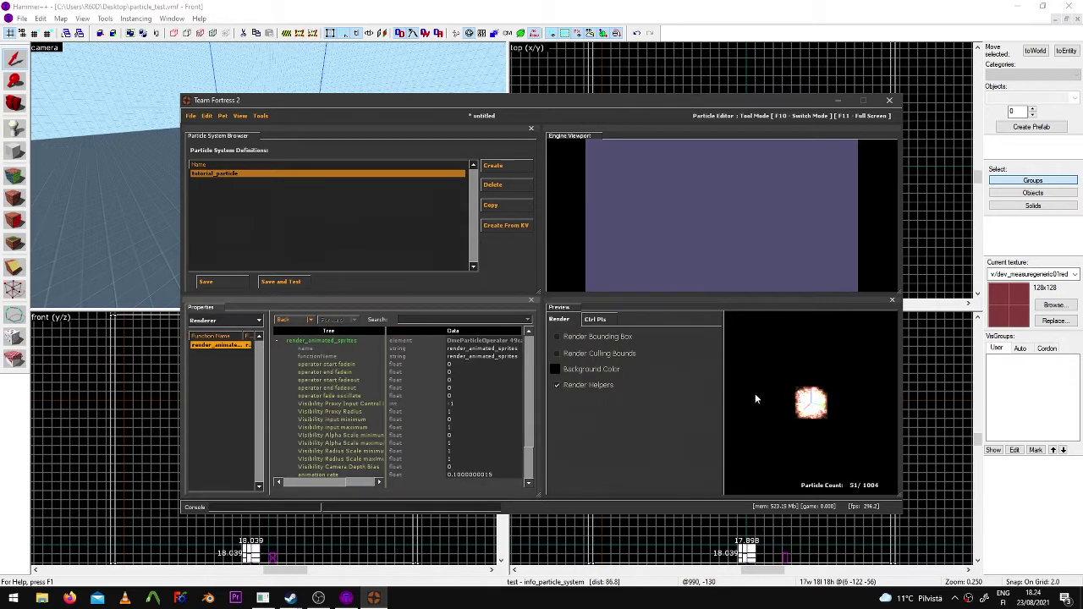
pyautogui.scroll(5, 818, 391)
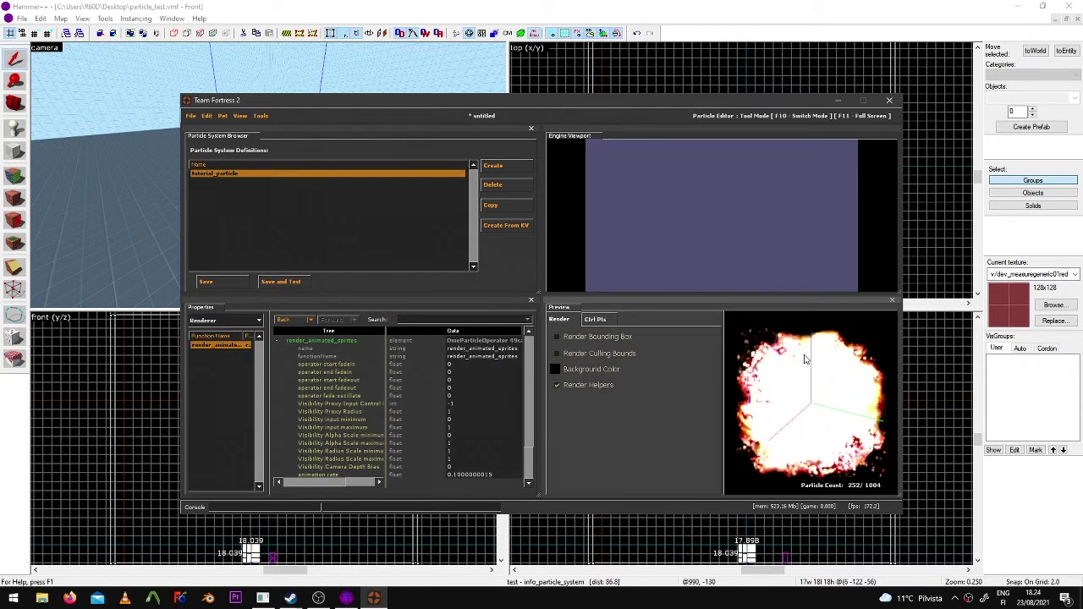
pyautogui.scroll(-2, 805, 358)
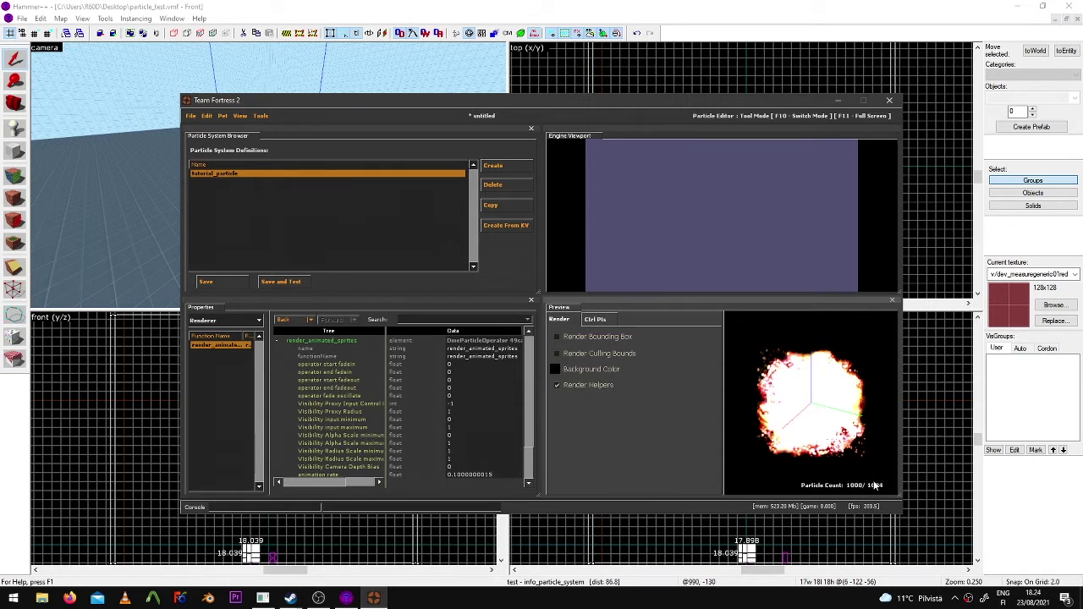
# Add a random force generator to tutorial_particle
pyautogui.click(227, 321)
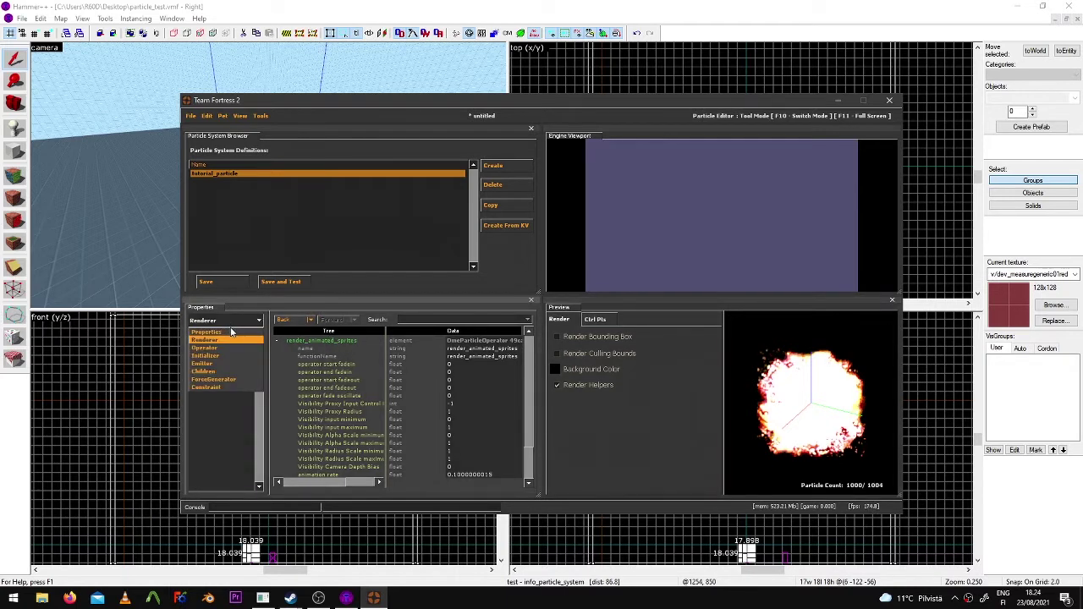
pyautogui.click(226, 381)
pyautogui.rightClick(226, 381)
pyautogui.click(235, 386)
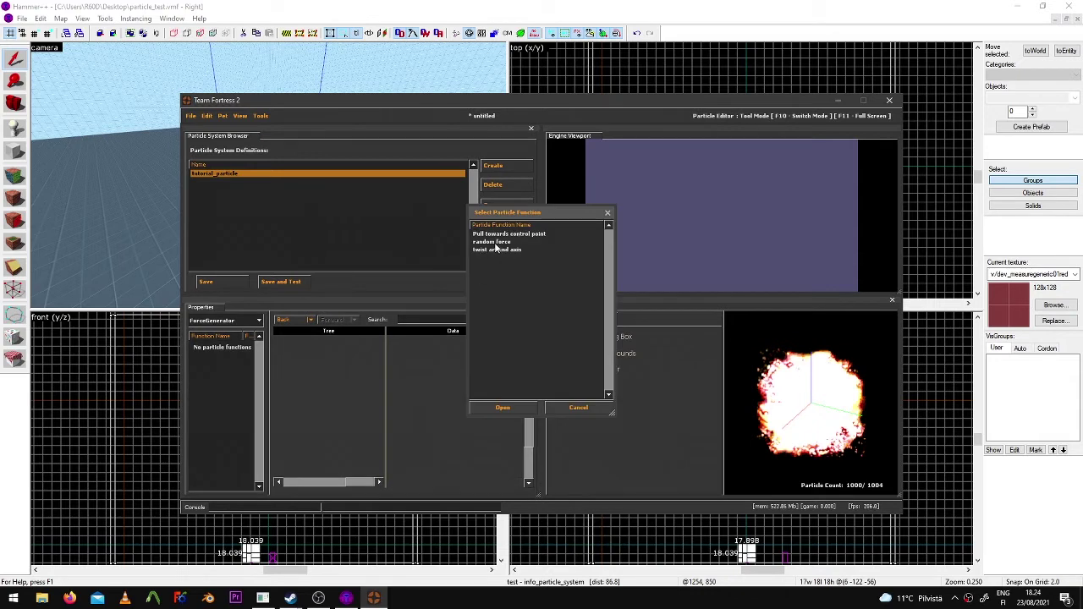
pyautogui.click(498, 243)
pyautogui.doubleClick(498, 243)
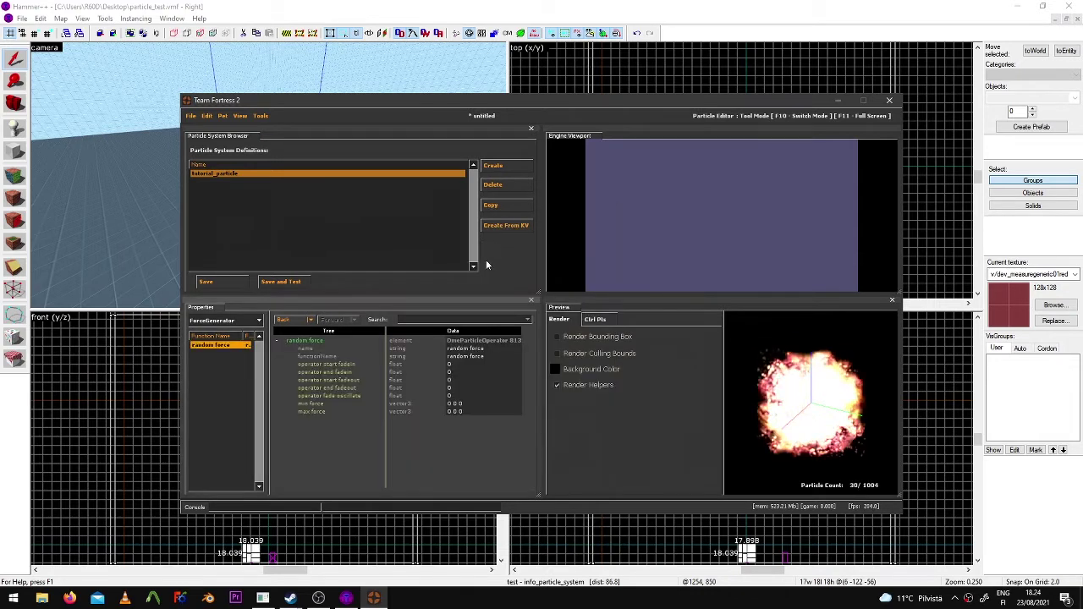
# Set the random force's max force to 100 100 100 and its min force to -100 -100 -100
pyautogui.click(440, 414)
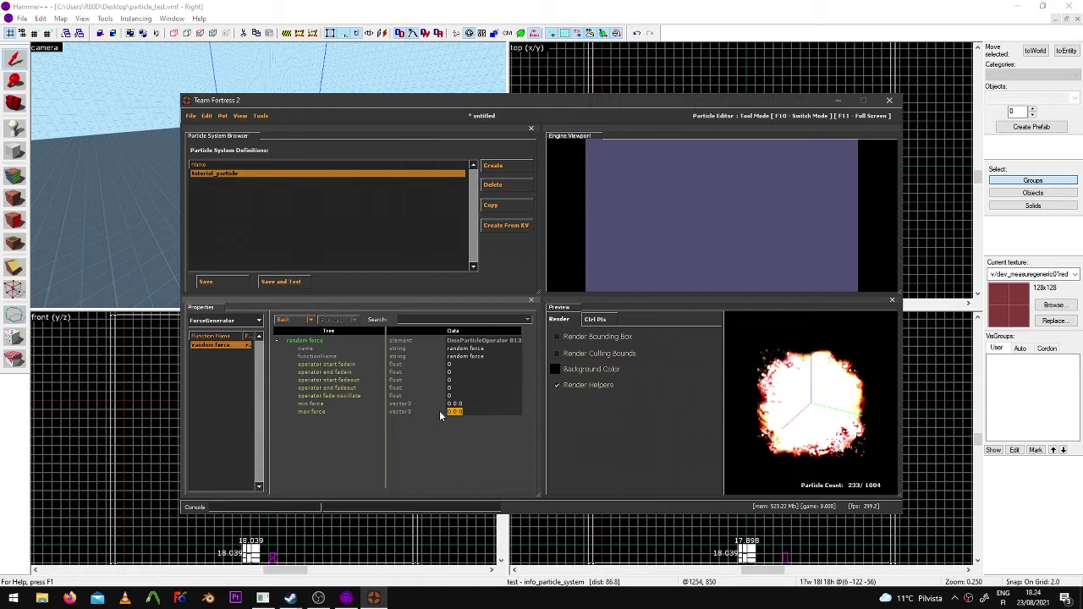
pyautogui.write('100 100 100')
pyautogui.press('Return')
pyautogui.write('-100 -100 -100')
pyautogui.press('Return')
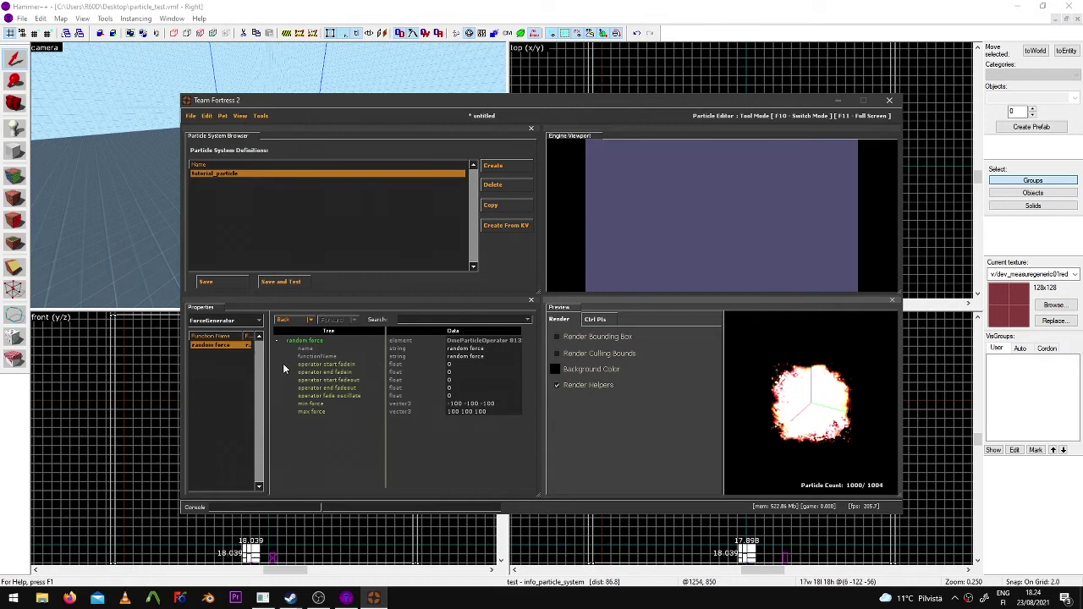
# Add a Movement Basic operator to tutorial_particle
pyautogui.click(231, 321)
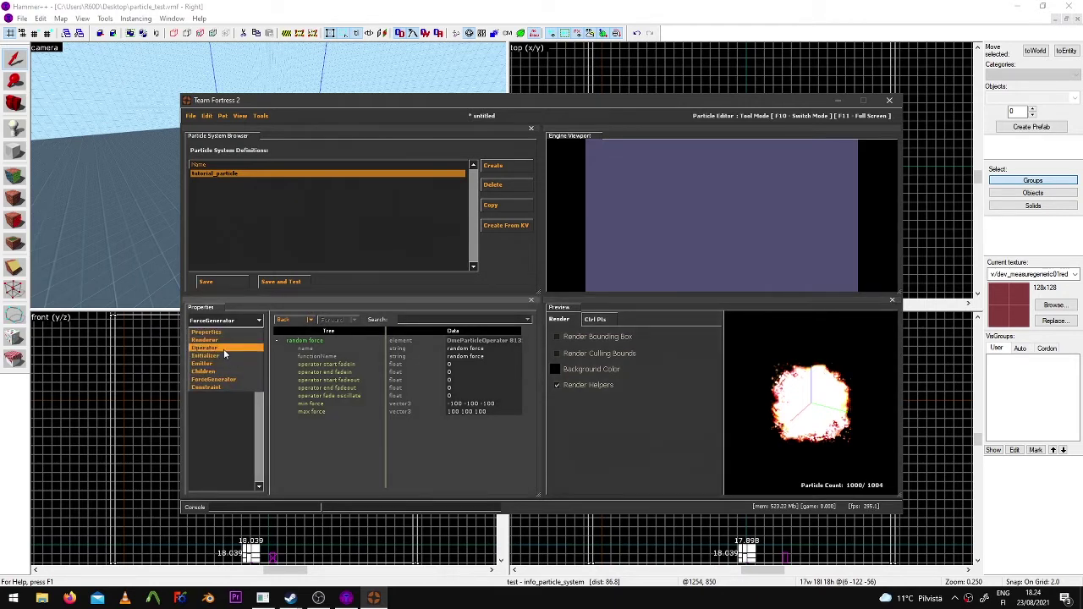
pyautogui.click(223, 349)
pyautogui.rightClick(221, 371)
pyautogui.click(222, 378)
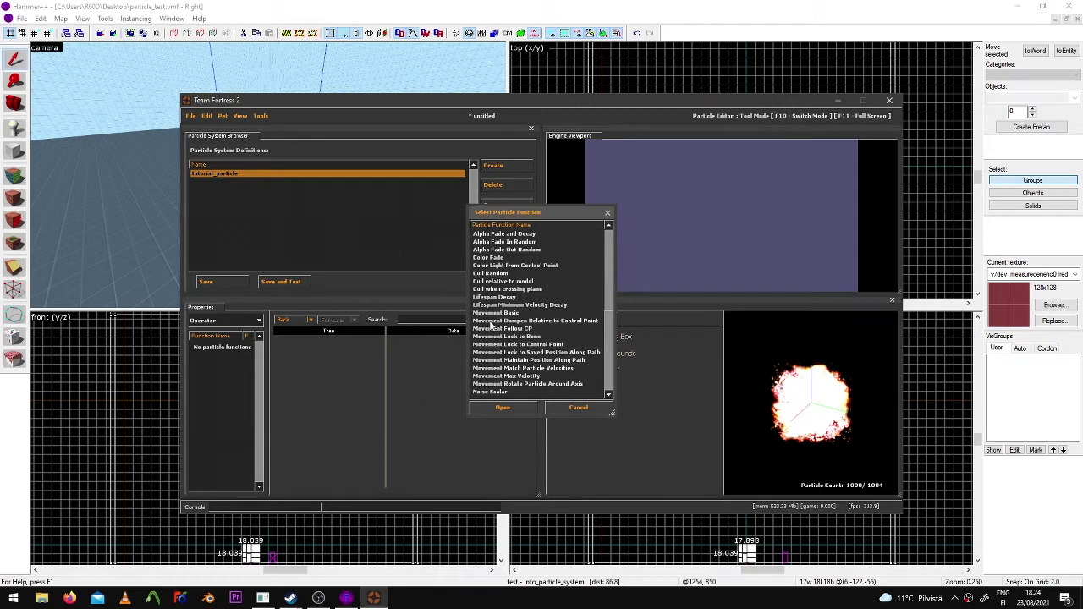
pyautogui.click(498, 313)
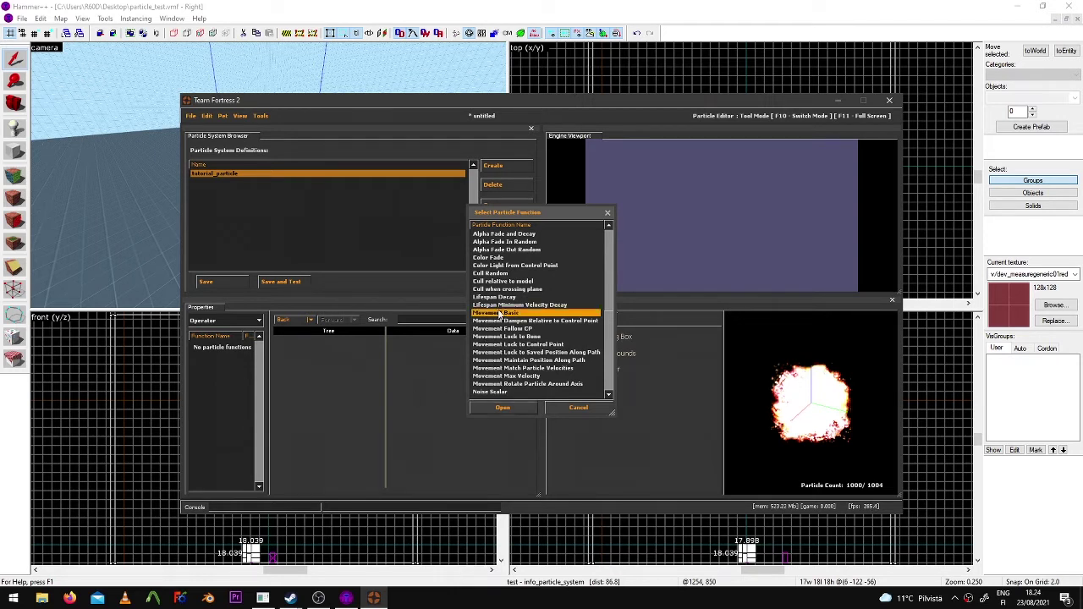
pyautogui.doubleClick(499, 313)
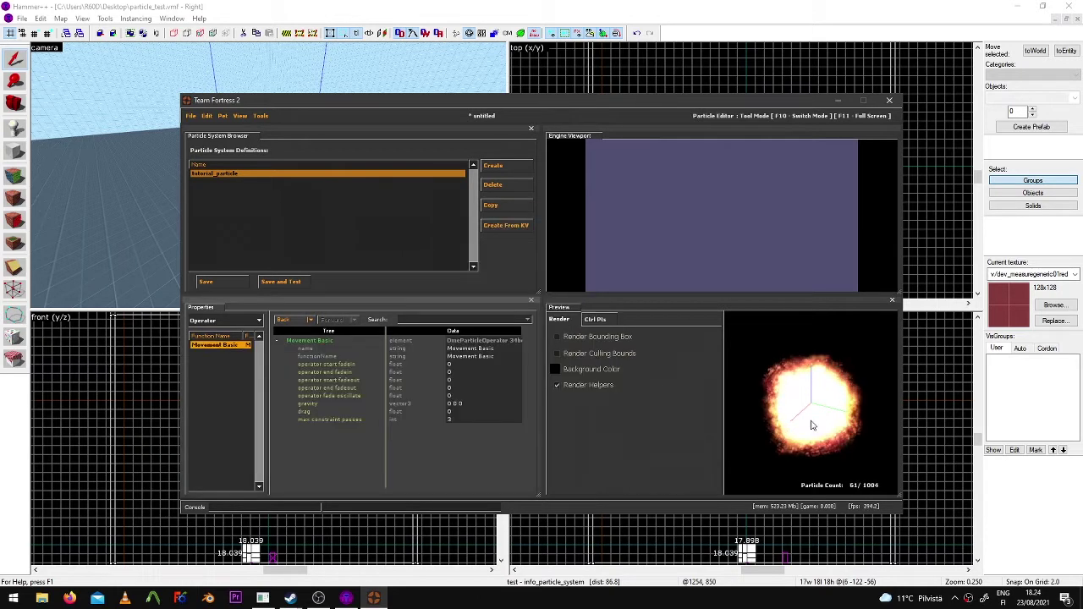
# Review the random force's min and max force values and examine how the particles spread in the preview
pyautogui.click(226, 319)
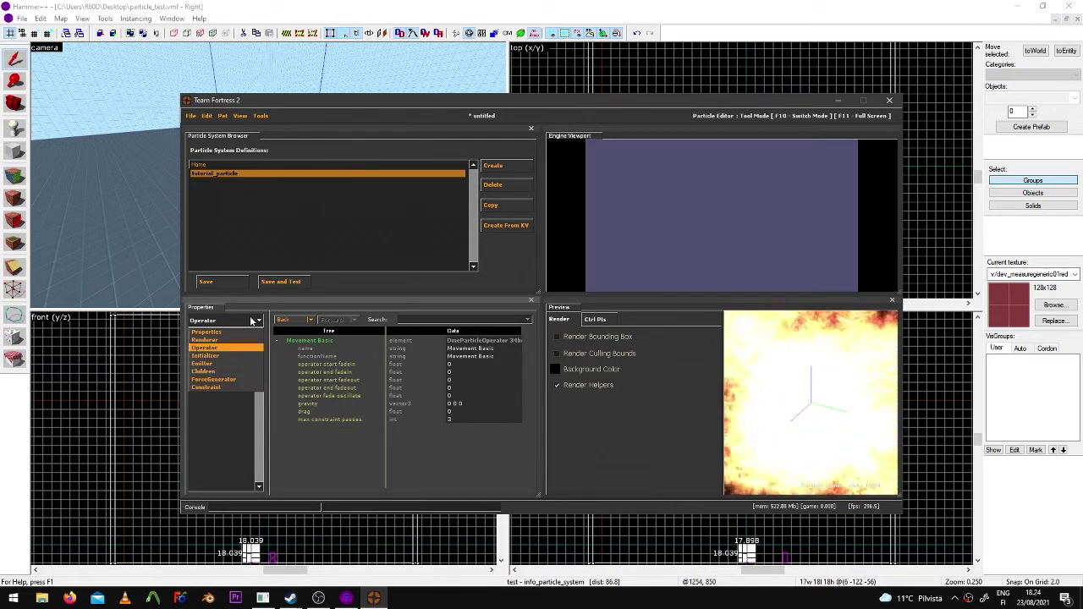
pyautogui.click(244, 385)
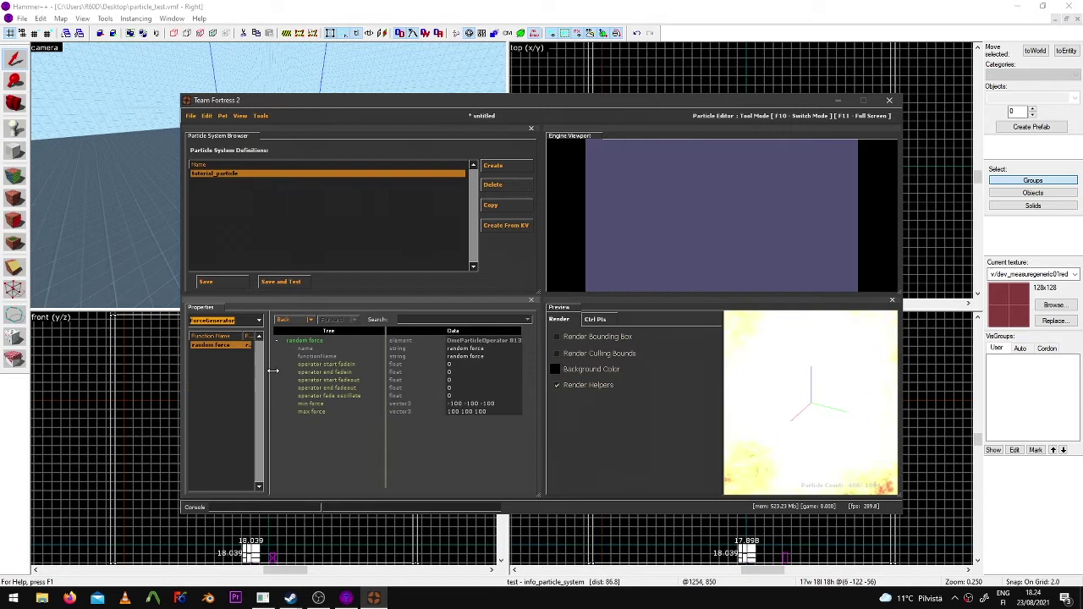
pyautogui.moveTo(767, 372); pyautogui.dragTo(826, 375, button='right')
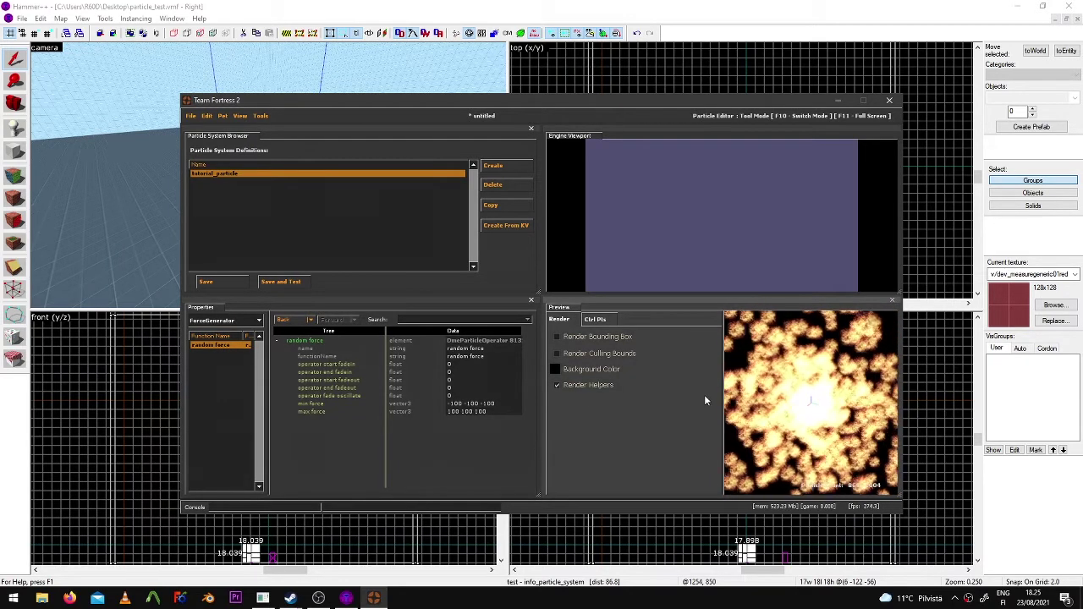
pyautogui.click(496, 404)
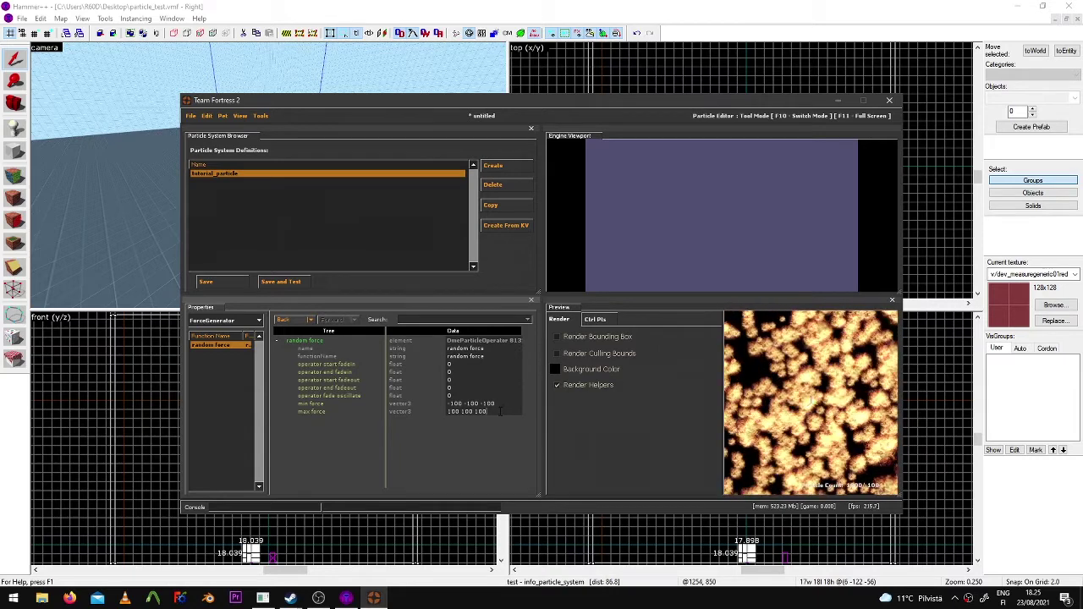
pyautogui.click(479, 411)
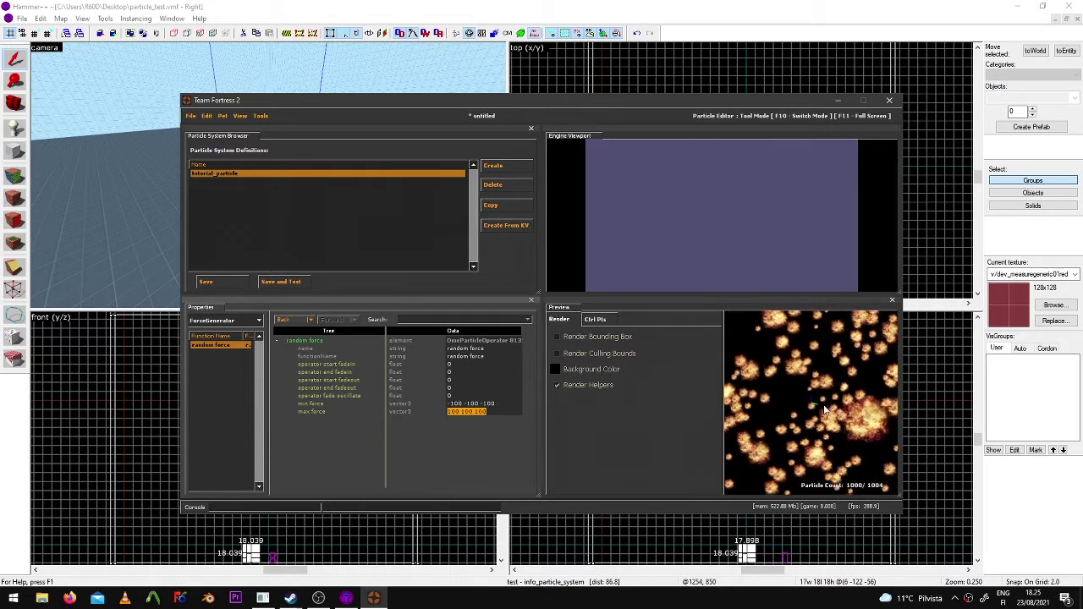
pyautogui.click(840, 428)
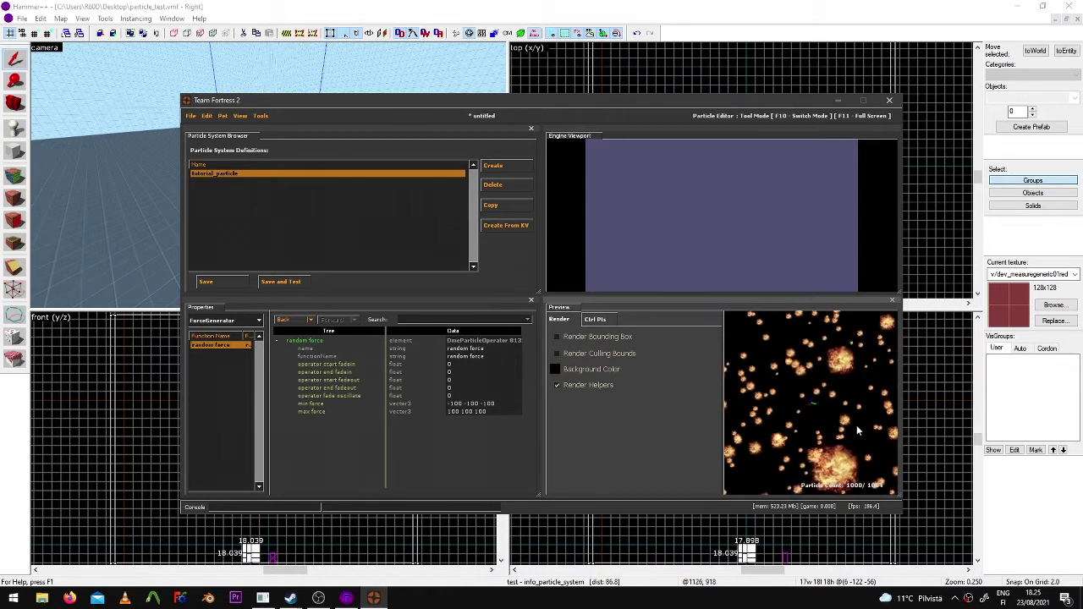
pyautogui.moveTo(810, 403); pyautogui.dragTo(842, 330, button='right')
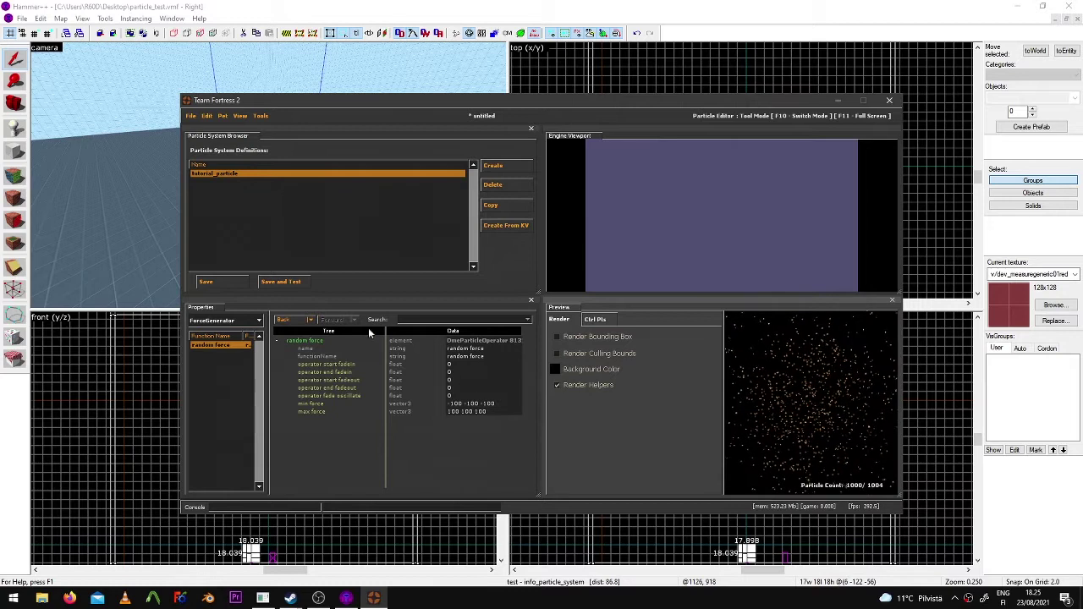
# Add an Alpha Fade and Decay operator to tutorial_particle alongside Movement Basic
pyautogui.click(238, 321)
pyautogui.click(238, 349)
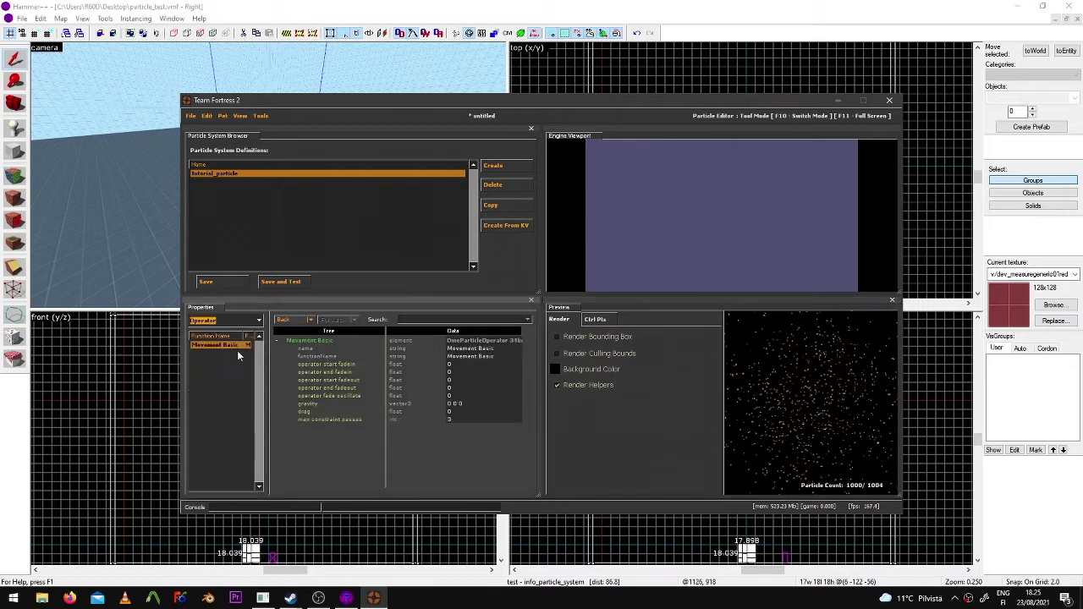
pyautogui.click(244, 369)
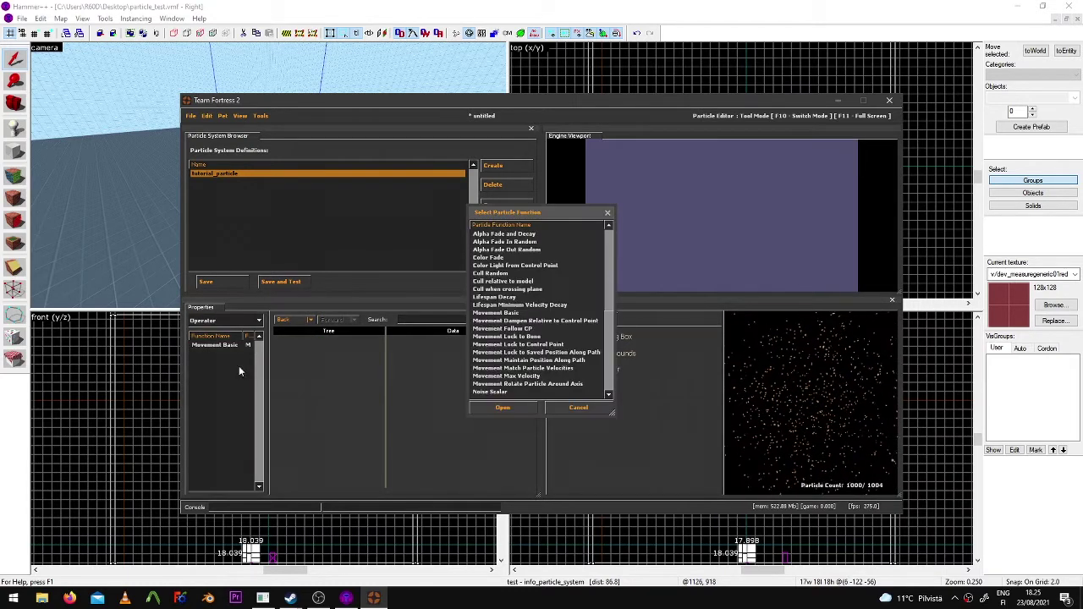
pyautogui.click(501, 235)
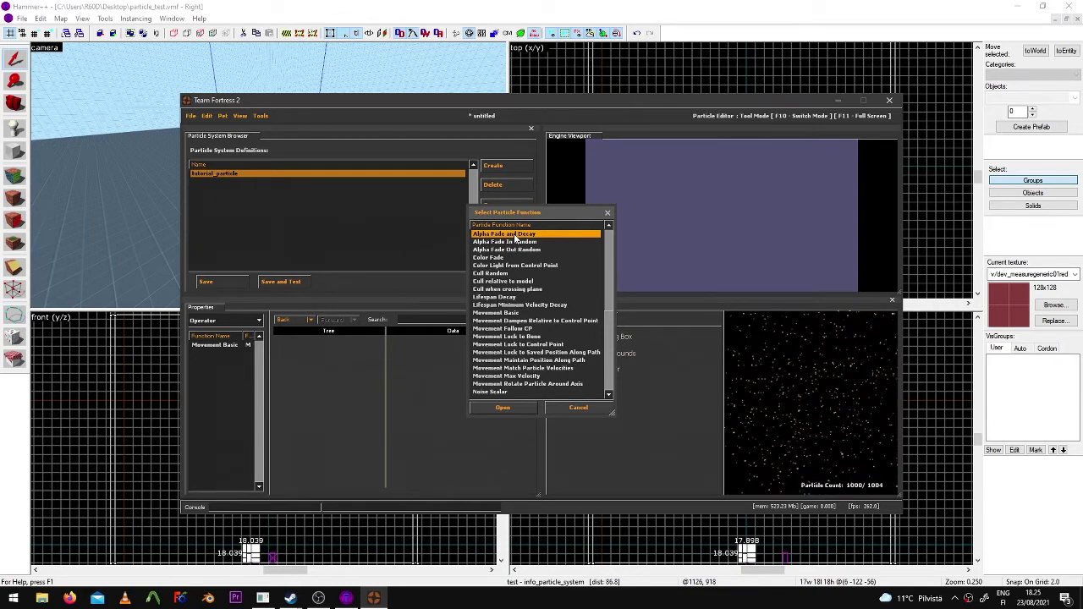
pyautogui.doubleClick(514, 238)
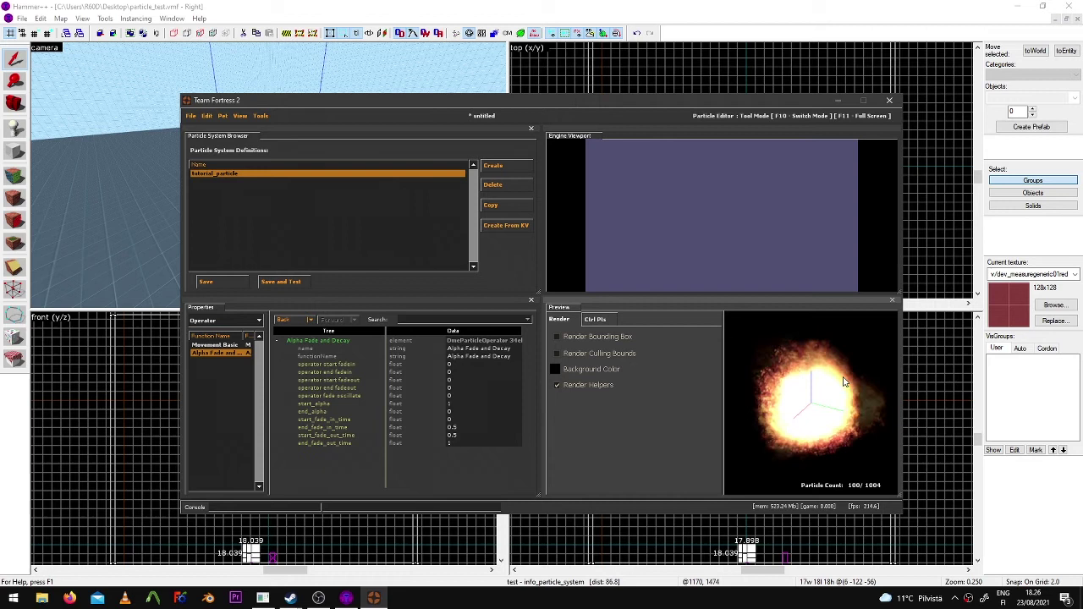
# Check the emit_continuously emitter's emission_rate and set its emission_duration to 1
pyautogui.click(224, 320)
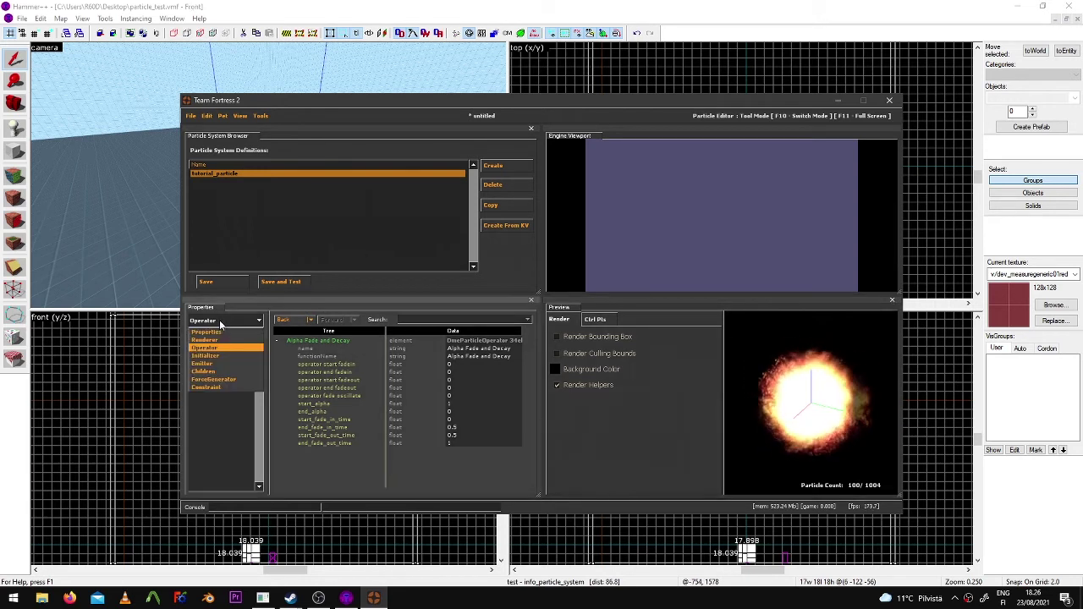
pyautogui.click(230, 364)
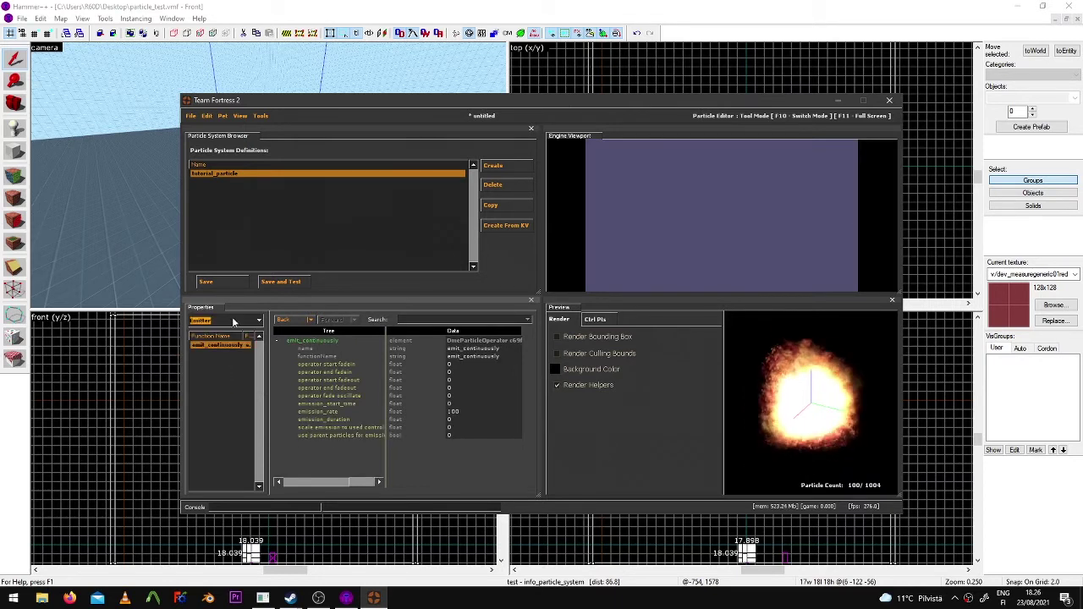
pyautogui.doubleClick(452, 412)
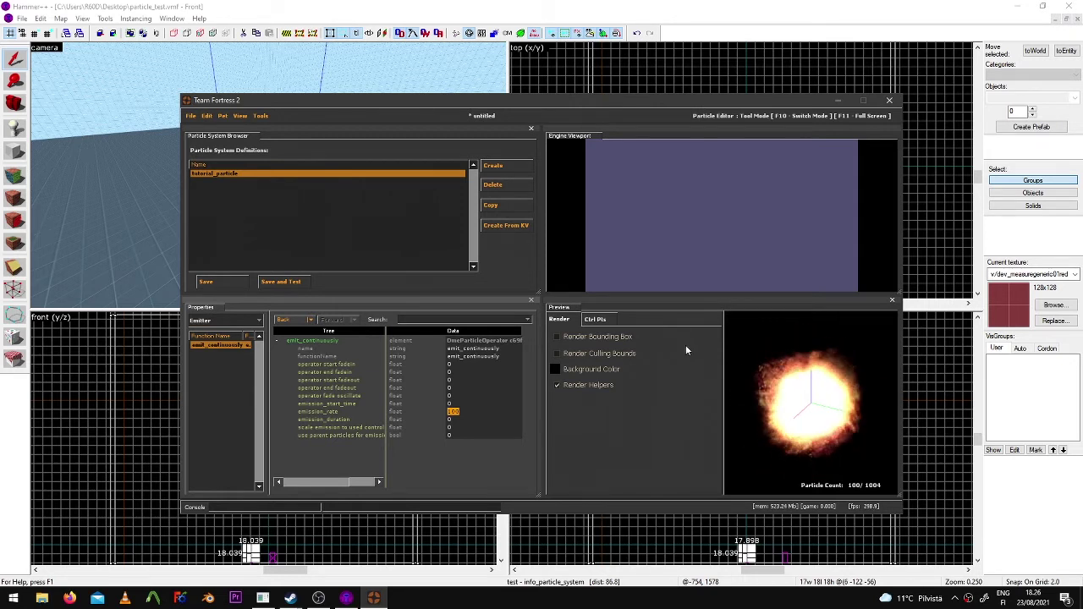
pyautogui.click(725, 379)
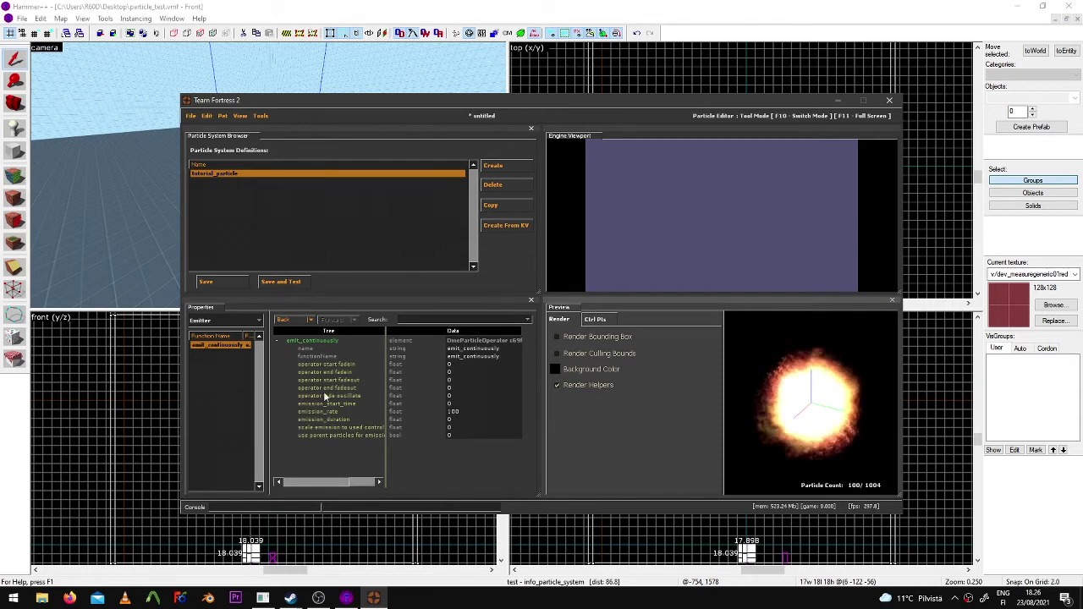
pyautogui.doubleClick(447, 419)
pyautogui.write('1')
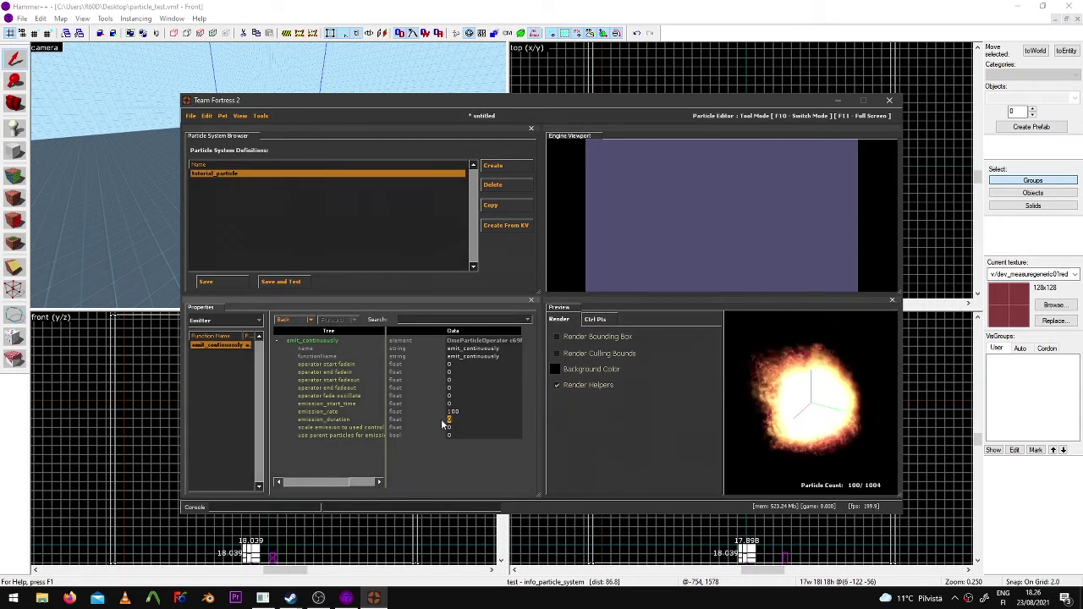
pyautogui.press('Return')
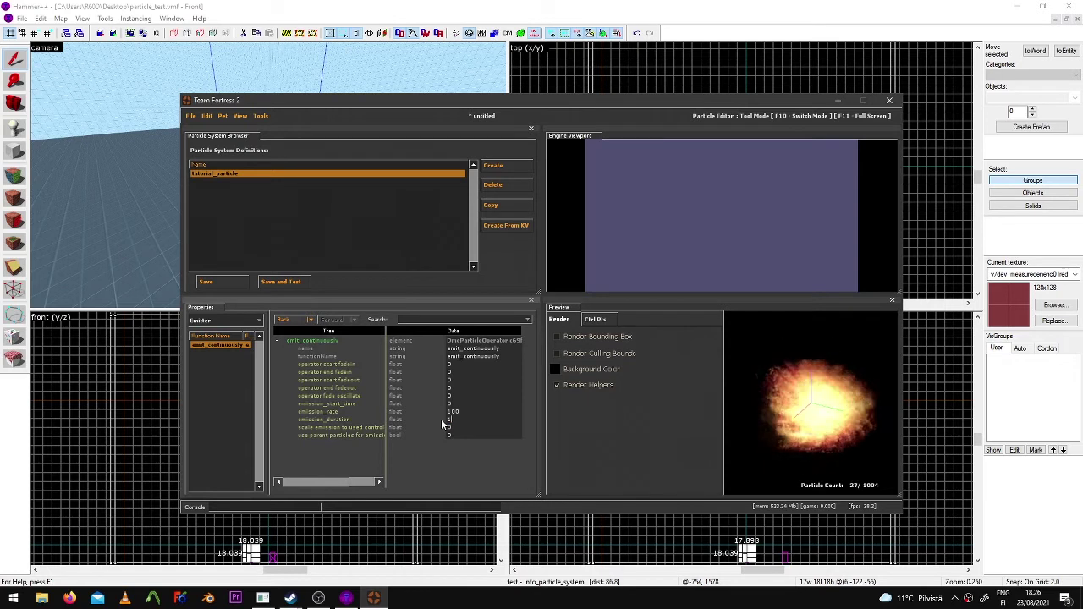
# Set the emit_continuously emitter's emission_duration to 0
pyautogui.press('BackSpace')
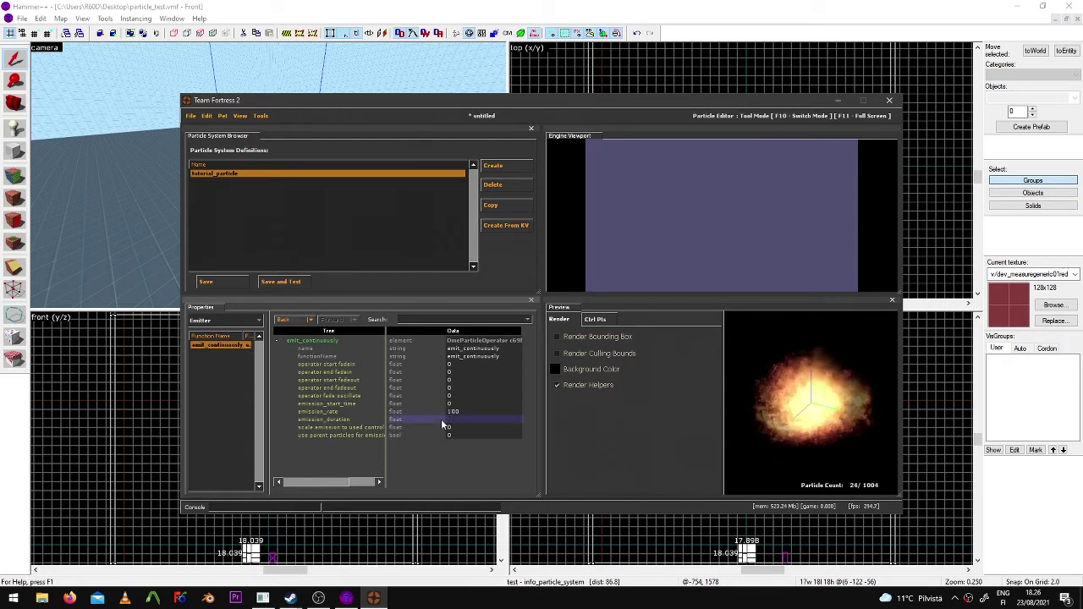
pyautogui.write('0')
pyautogui.press('Return')
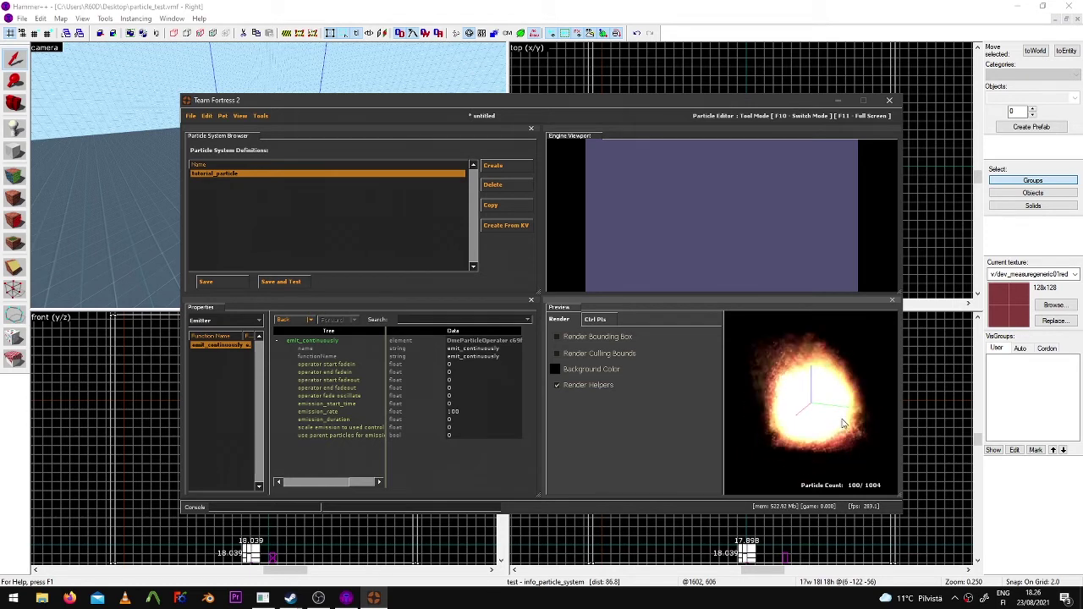
# Add a Rotation Basic operator to tutorial_particle alongside Movement Basic and Alpha Fade and Decay
pyautogui.click(241, 320)
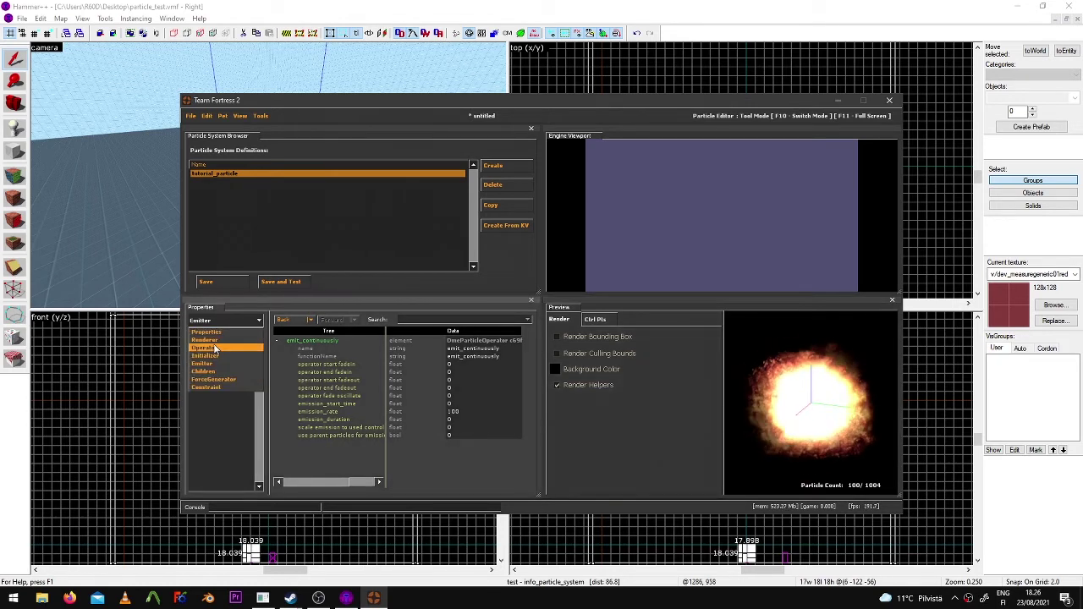
pyautogui.click(216, 348)
pyautogui.click(233, 394)
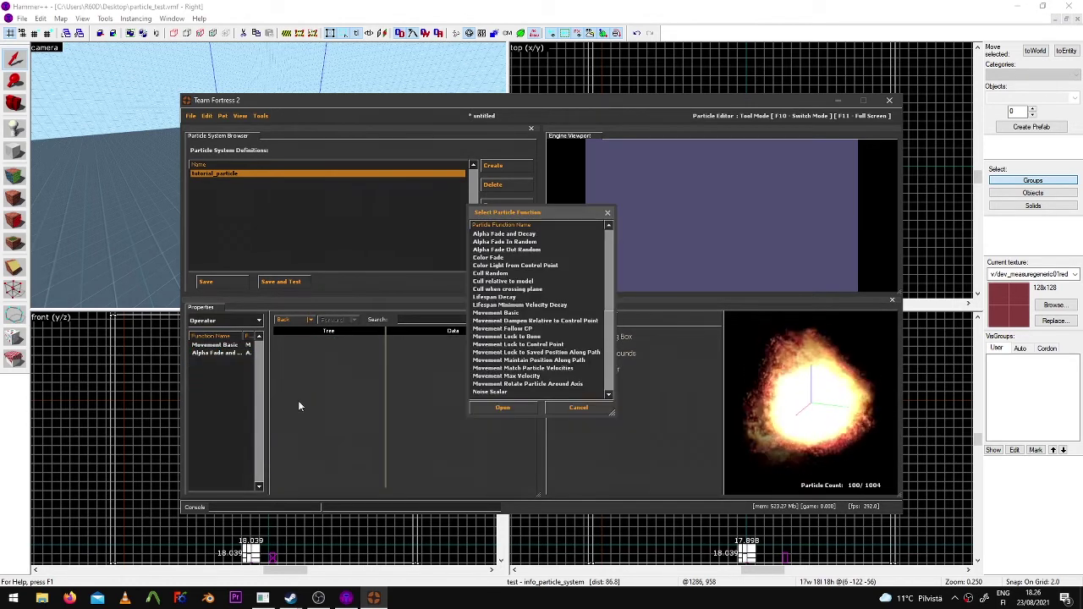
pyautogui.scroll(-3, 514, 328)
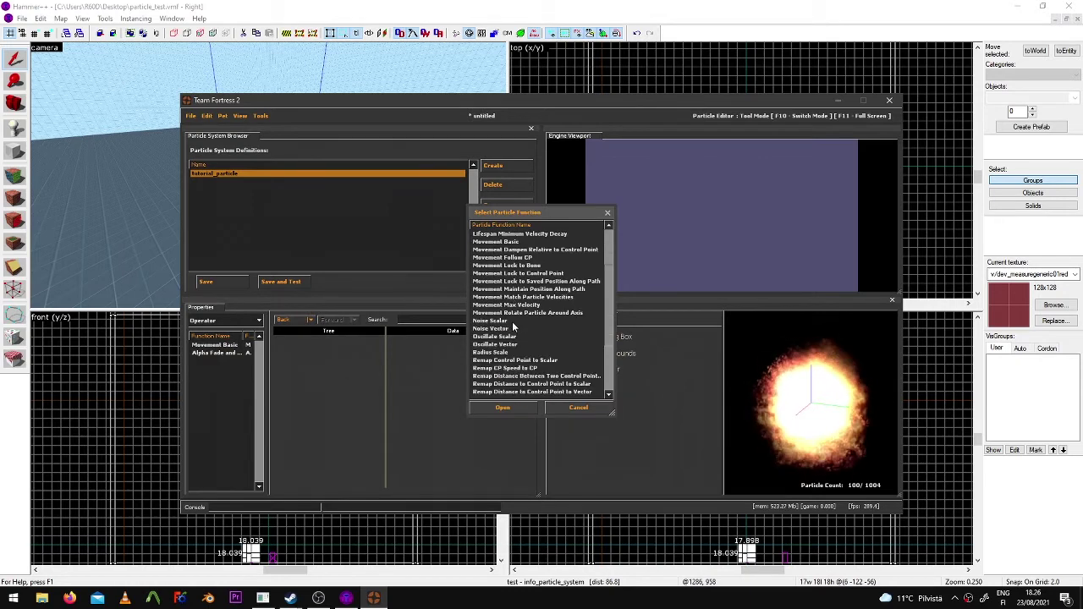
pyautogui.scroll(-4, 520, 346)
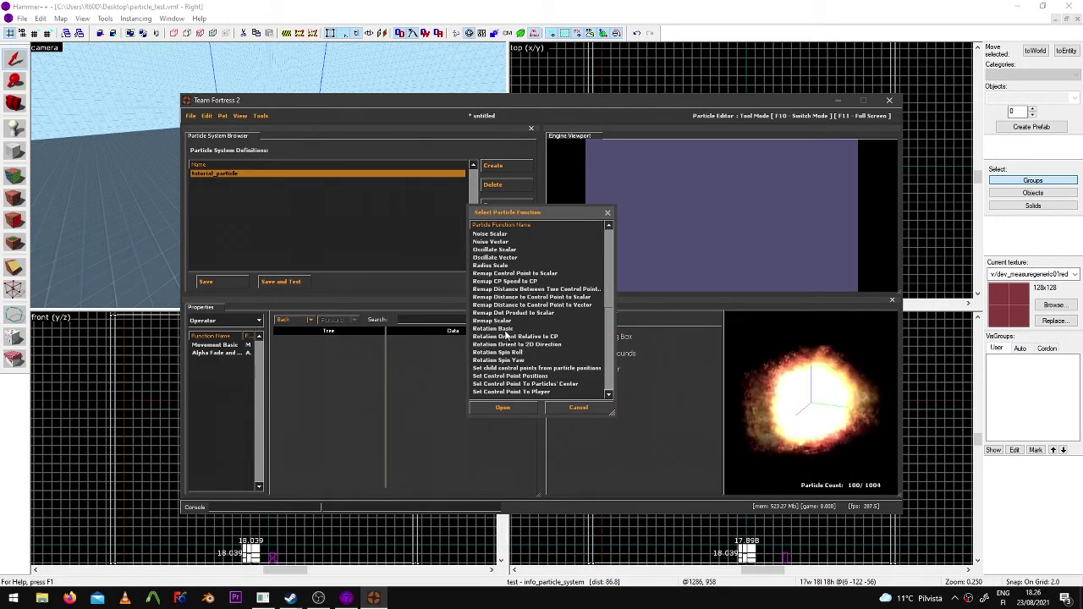
pyautogui.doubleClick(505, 329)
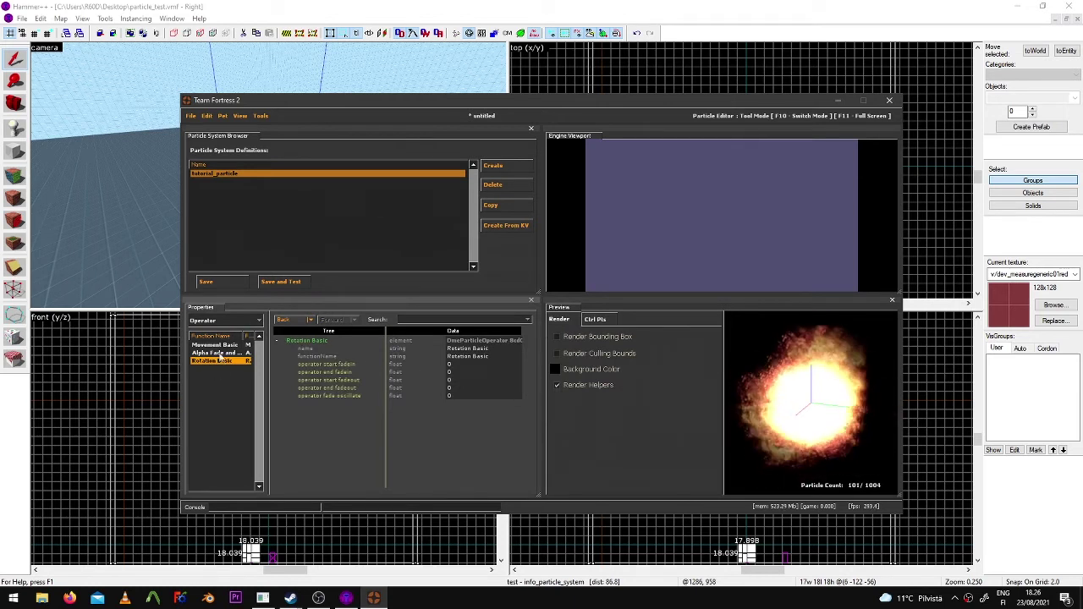
# Add a Rotation Random initializer to tutorial_particle and check its rotation offset range against the particle preview
pyautogui.click(217, 323)
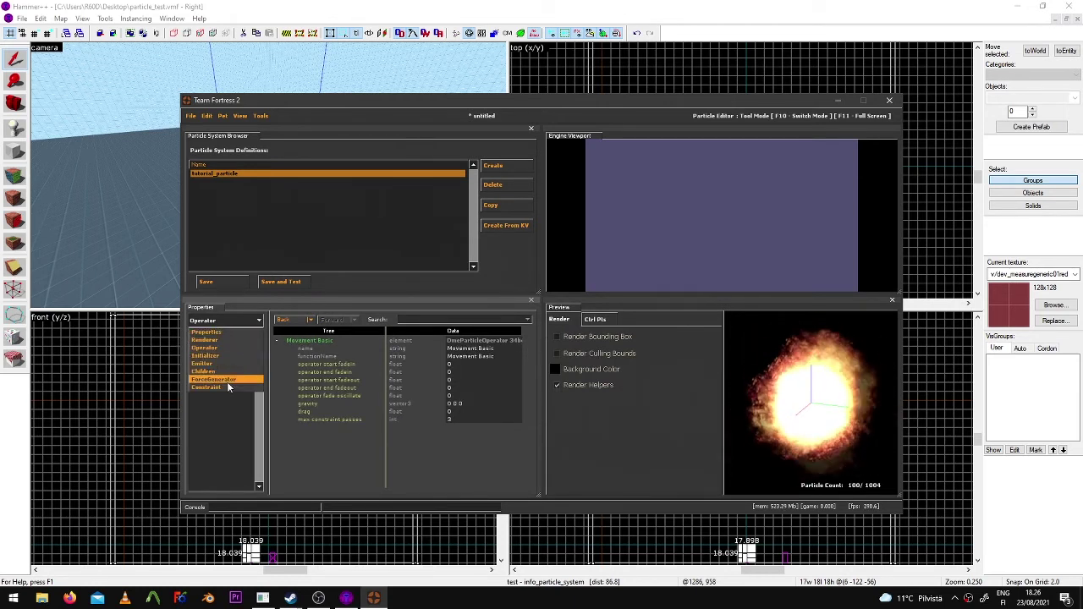
pyautogui.click(226, 382)
pyautogui.click(224, 322)
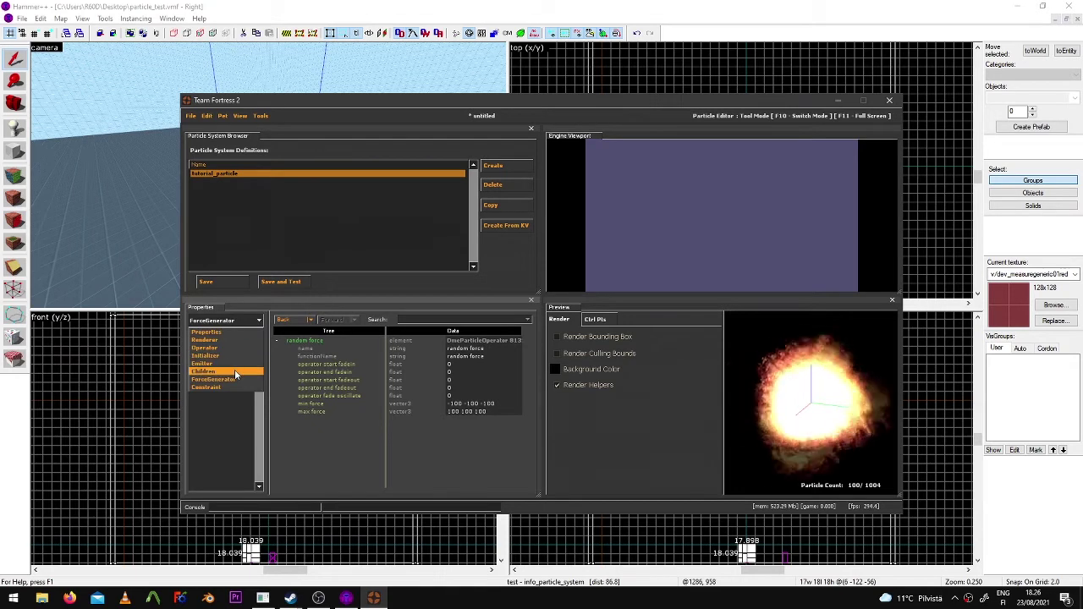
pyautogui.click(225, 355)
pyautogui.rightClick(230, 367)
pyautogui.click(235, 374)
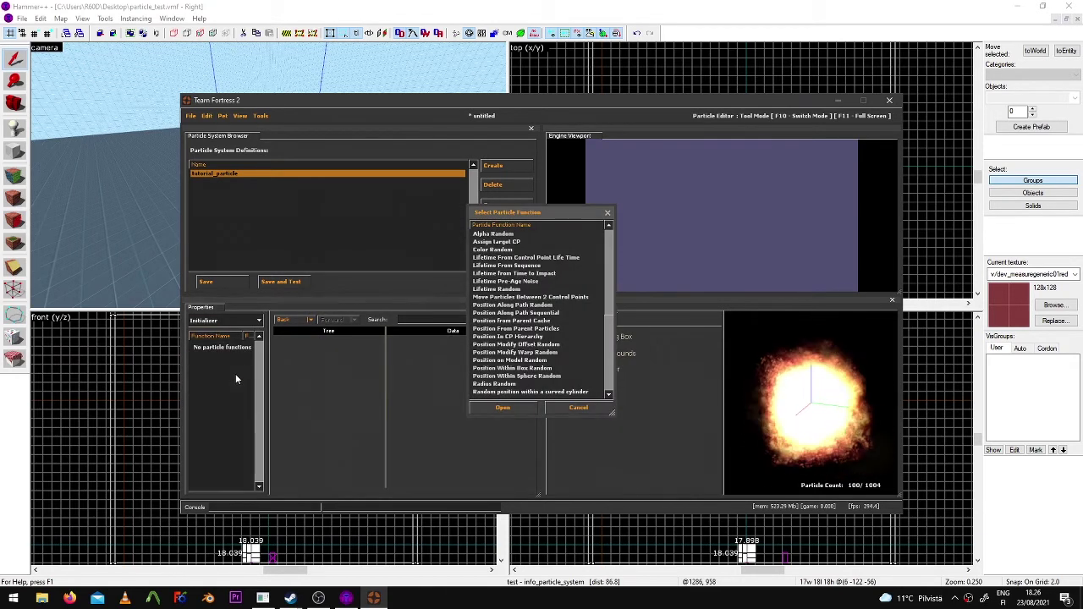
pyautogui.scroll(-1, 565, 325)
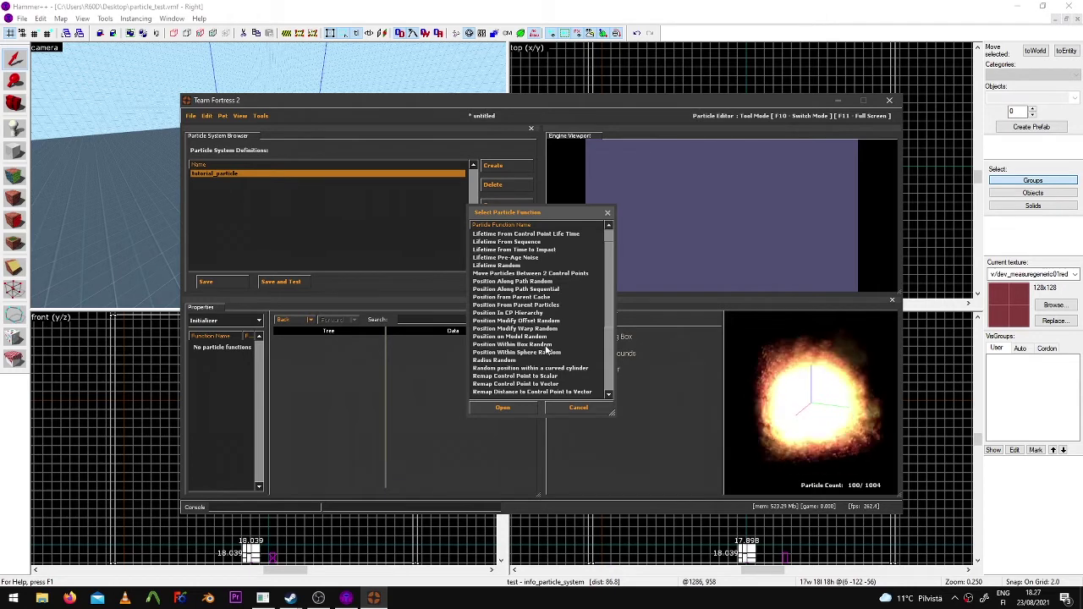
pyautogui.scroll(-2, 507, 327)
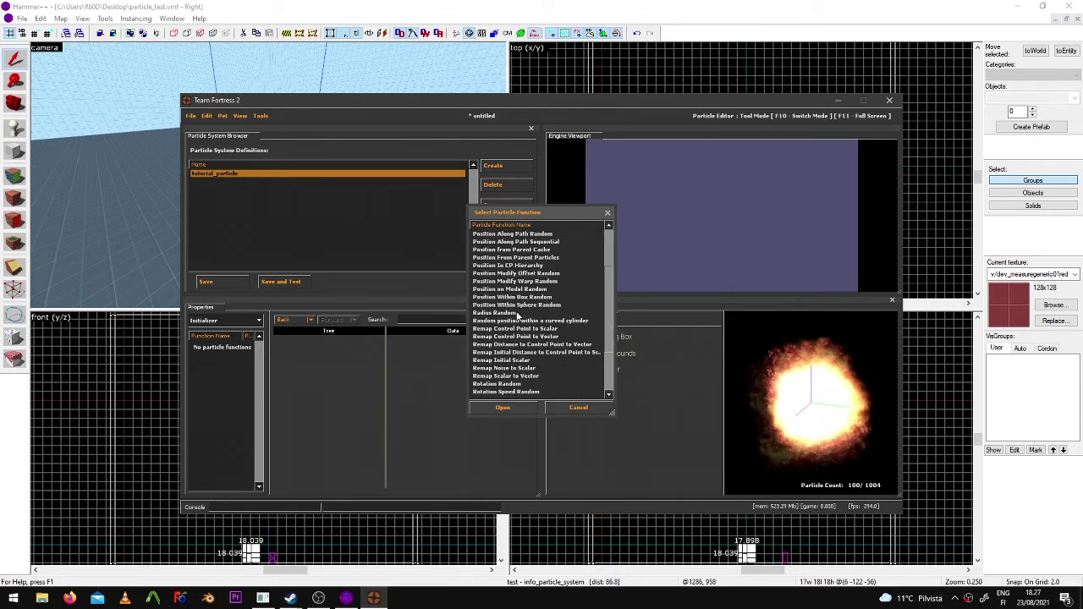
pyautogui.doubleClick(506, 384)
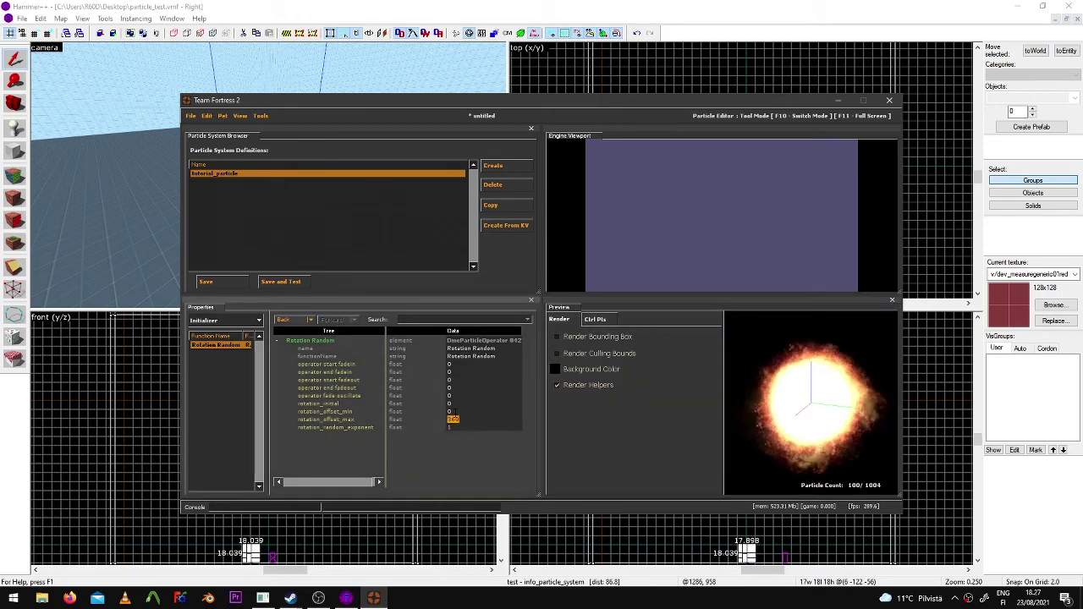
pyautogui.click(449, 411)
pyautogui.moveTo(801, 401); pyautogui.dragTo(811, 403, button='right')
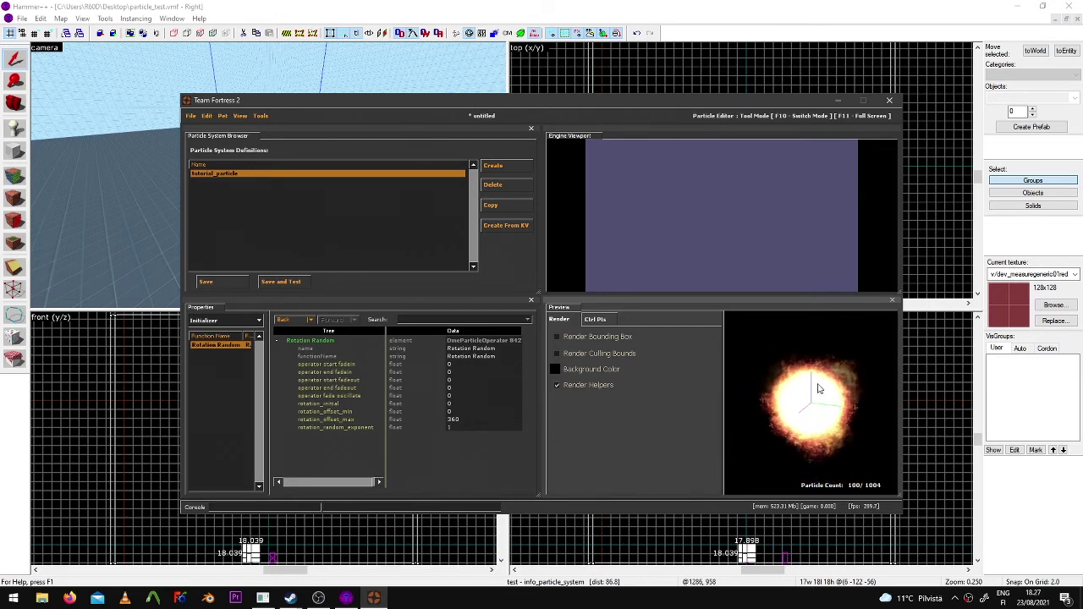
# Add a Radius Scale operator to tutorial_particle alongside the existing movement, fade and rotation operators
pyautogui.click(222, 324)
pyautogui.click(226, 345)
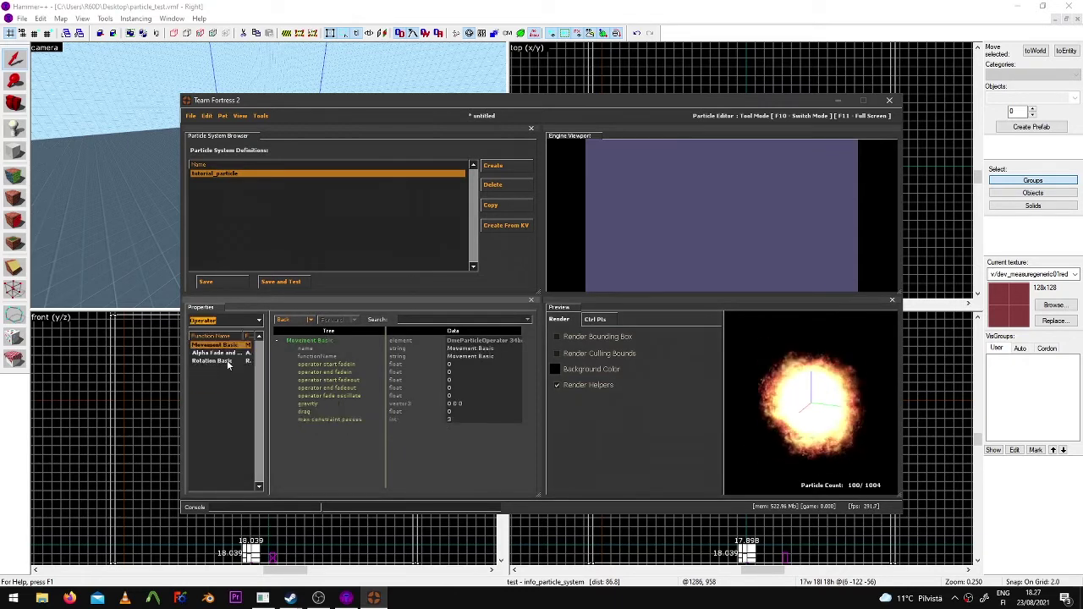
pyautogui.rightClick(227, 362)
pyautogui.click(237, 368)
pyautogui.click(583, 414)
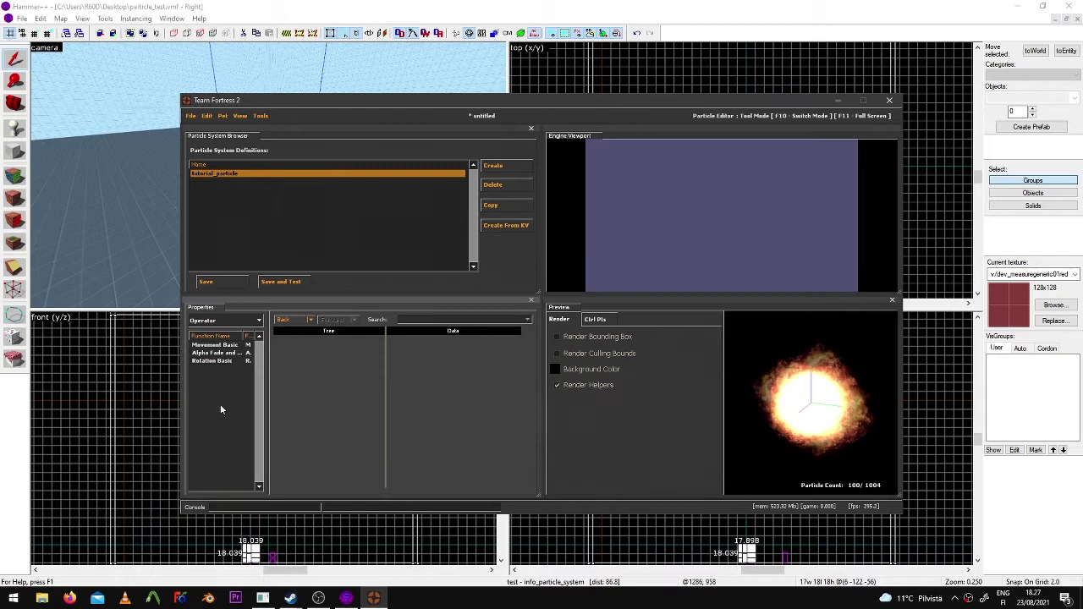
pyautogui.rightClick(226, 412)
pyautogui.click(229, 413)
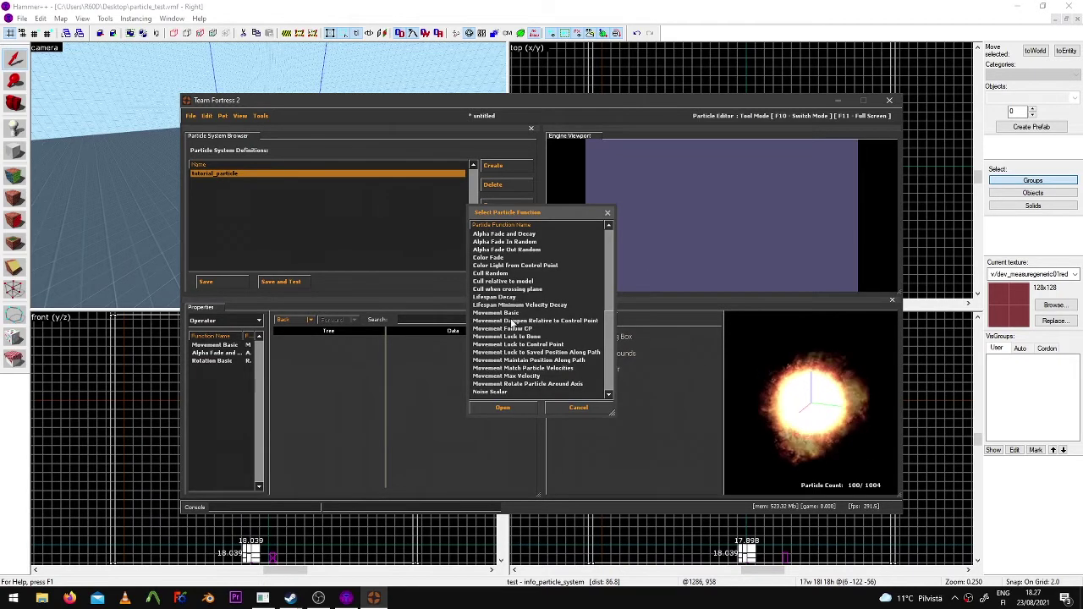
pyautogui.scroll(-1, 528, 358)
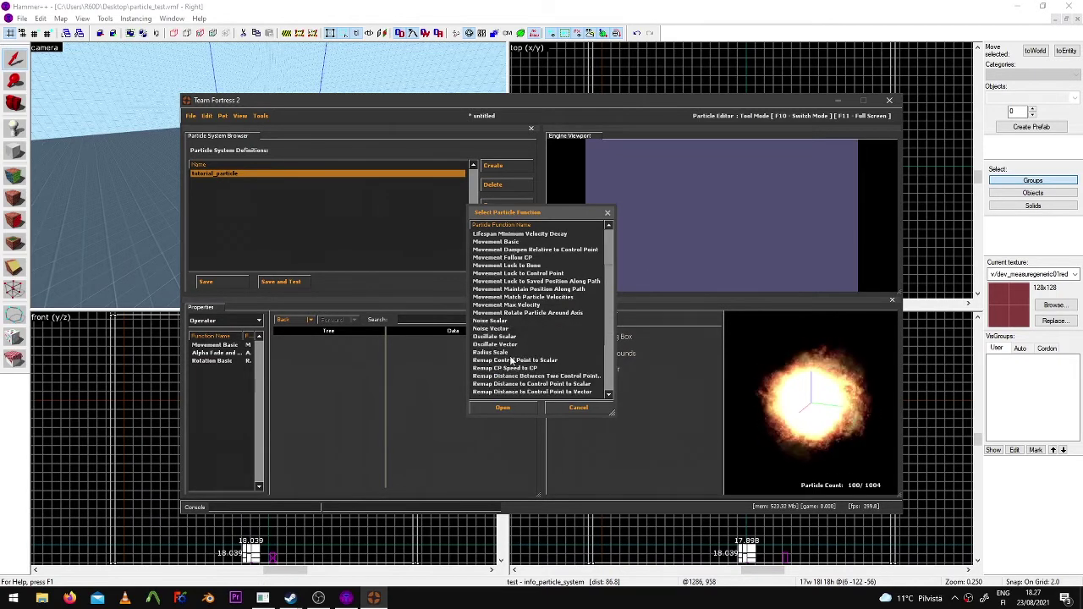
pyautogui.doubleClick(509, 352)
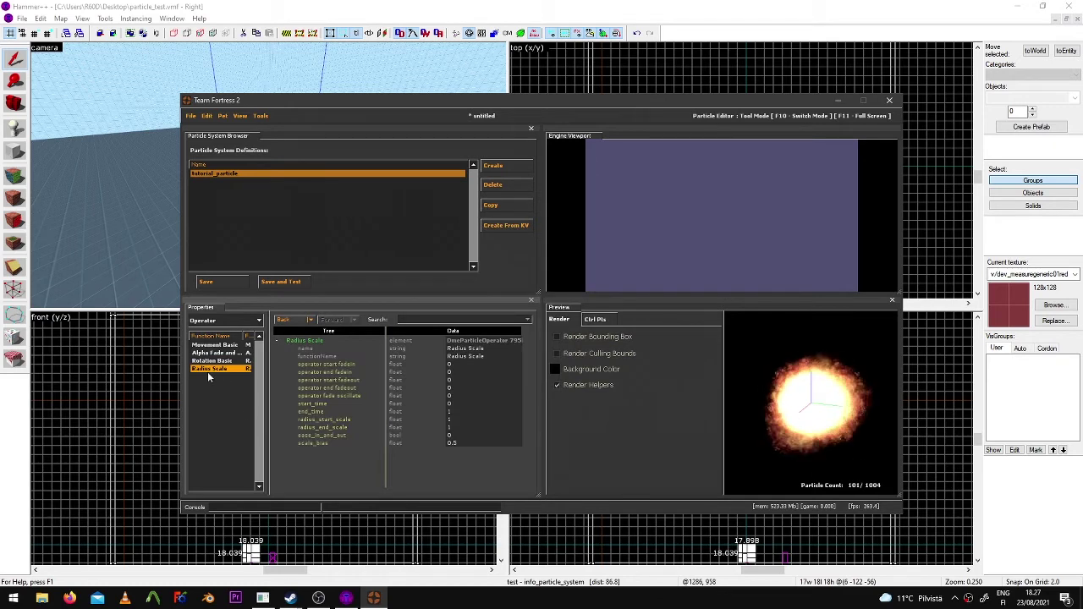
# Add a Radius Random initializer to tutorial_particle alongside Rotation Random
pyautogui.click(252, 320)
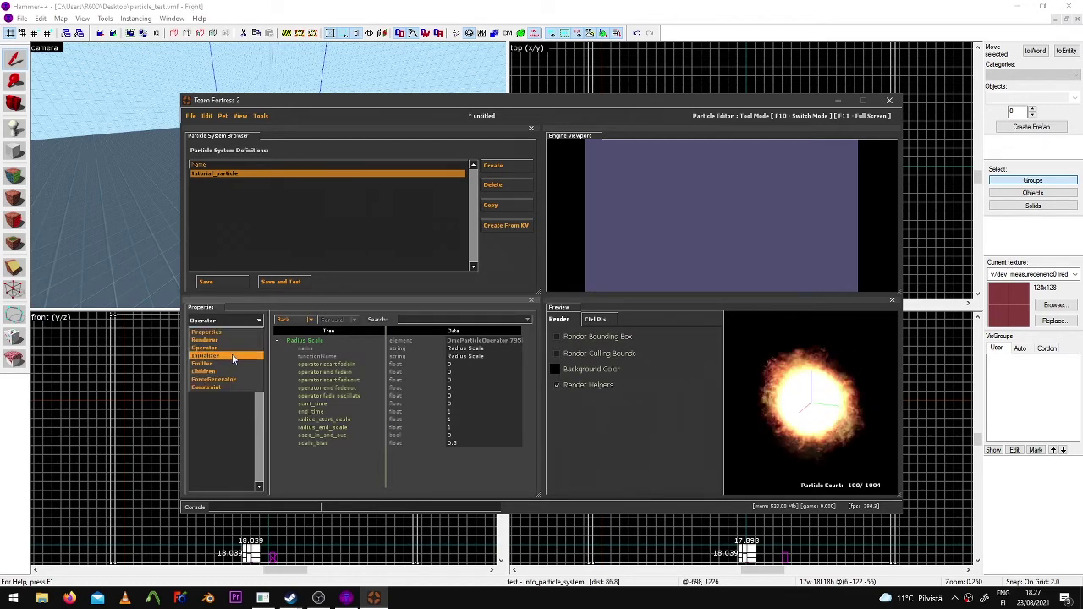
pyautogui.click(230, 355)
pyautogui.rightClick(226, 366)
pyautogui.click(235, 373)
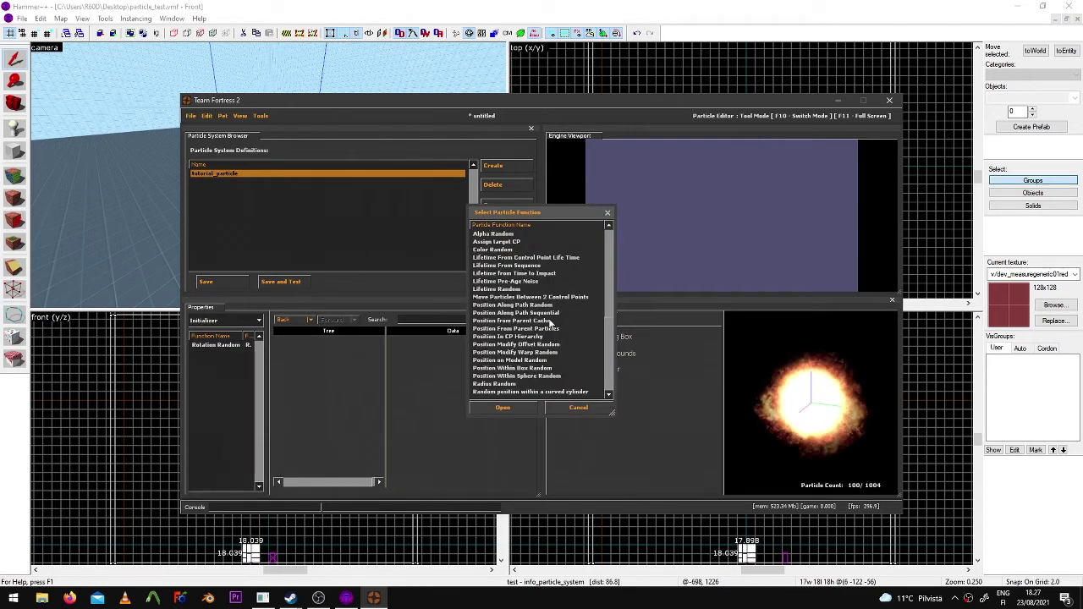
pyautogui.doubleClick(498, 384)
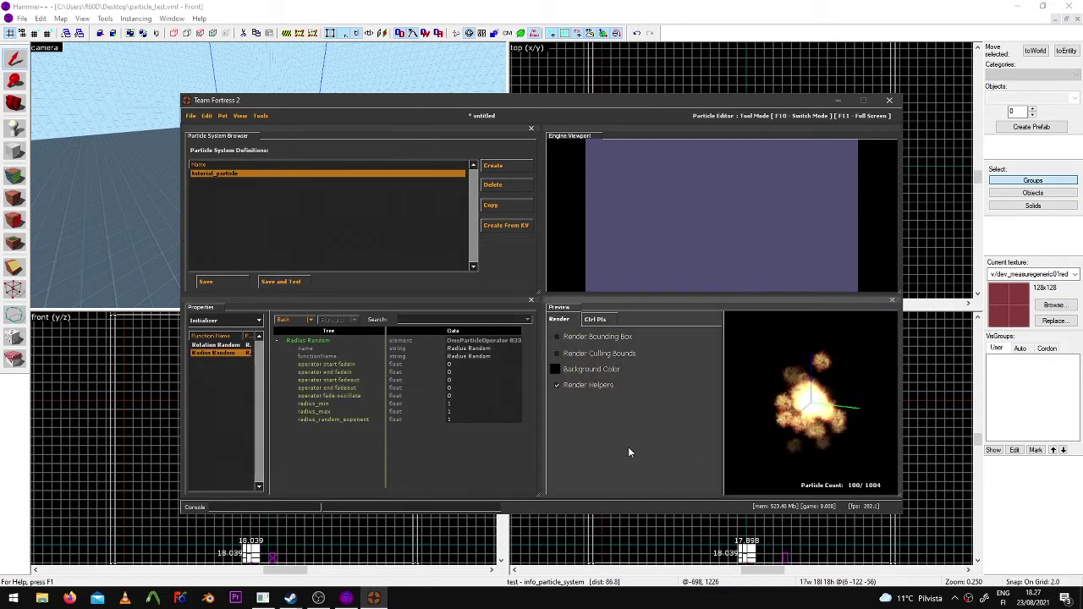
# Set the Radius Random initializer's radius_max to 5
pyautogui.click(332, 412)
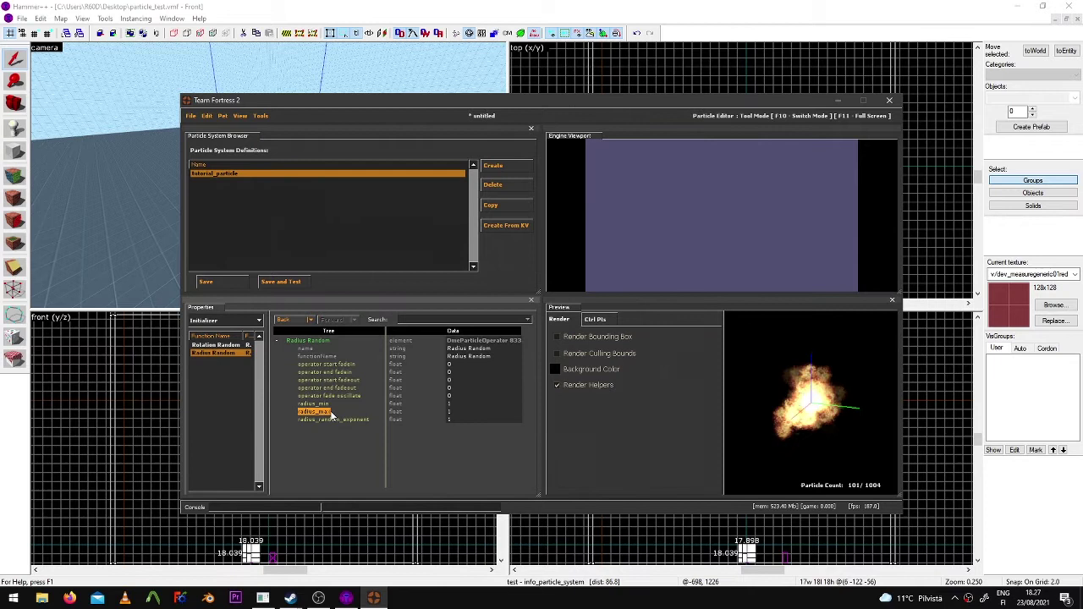
pyautogui.click(314, 404)
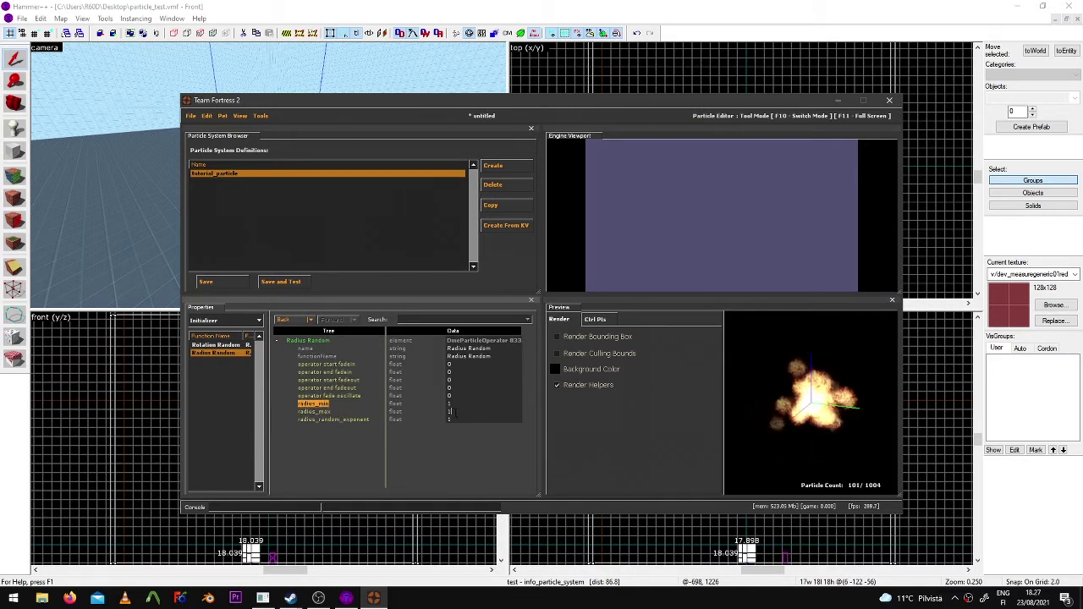
pyautogui.click(453, 404)
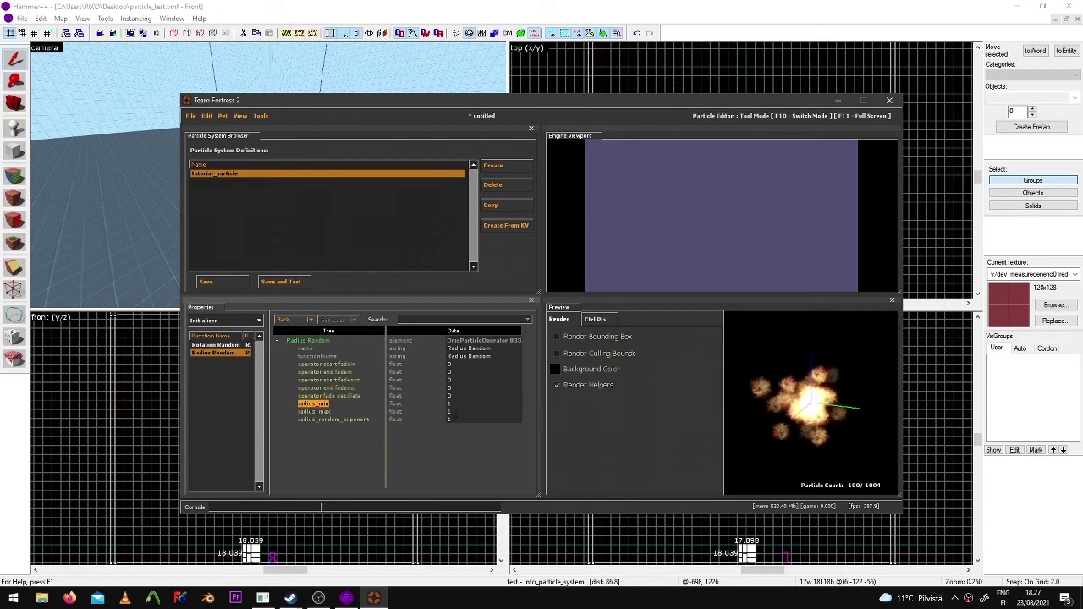
pyautogui.write('5')
pyautogui.press('Return')
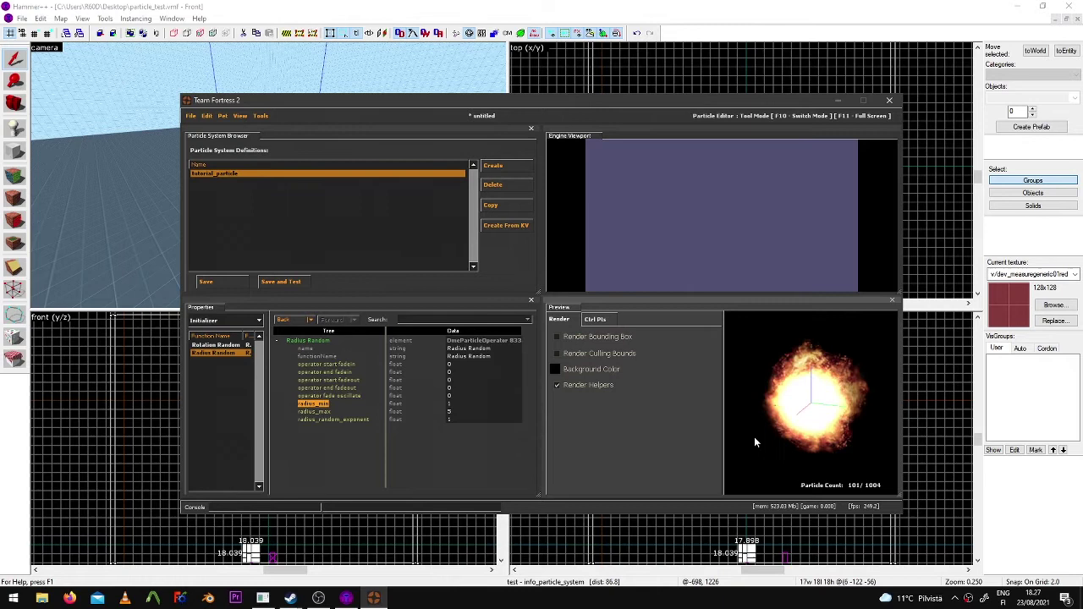
# Examine the list of available initializer functions for tutorial_particle and close it without adding one
pyautogui.rightClick(236, 374)
pyautogui.click(241, 380)
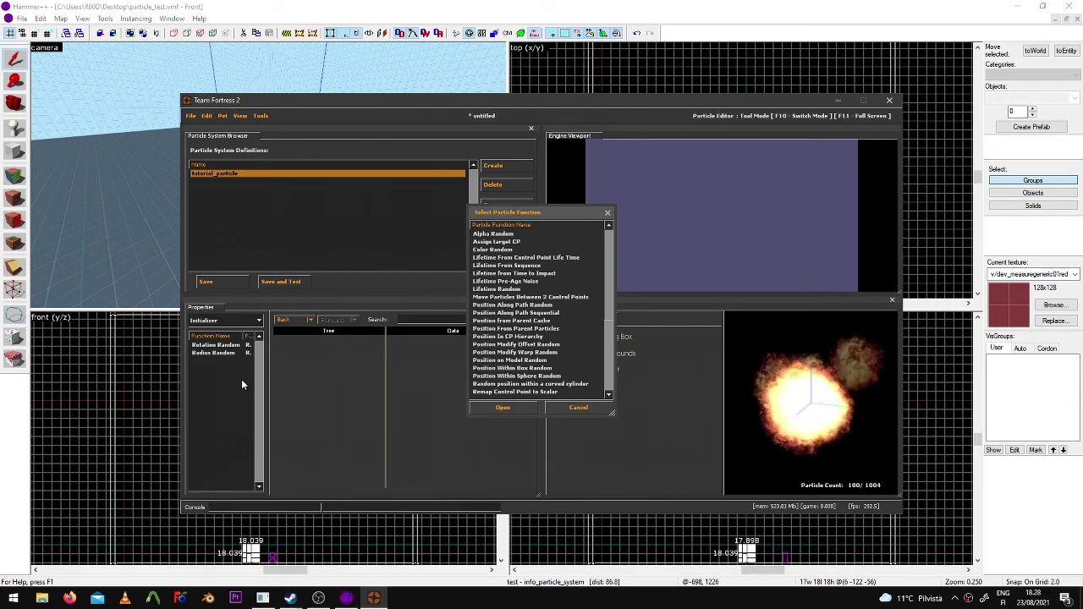
pyautogui.scroll(-5, 533, 296)
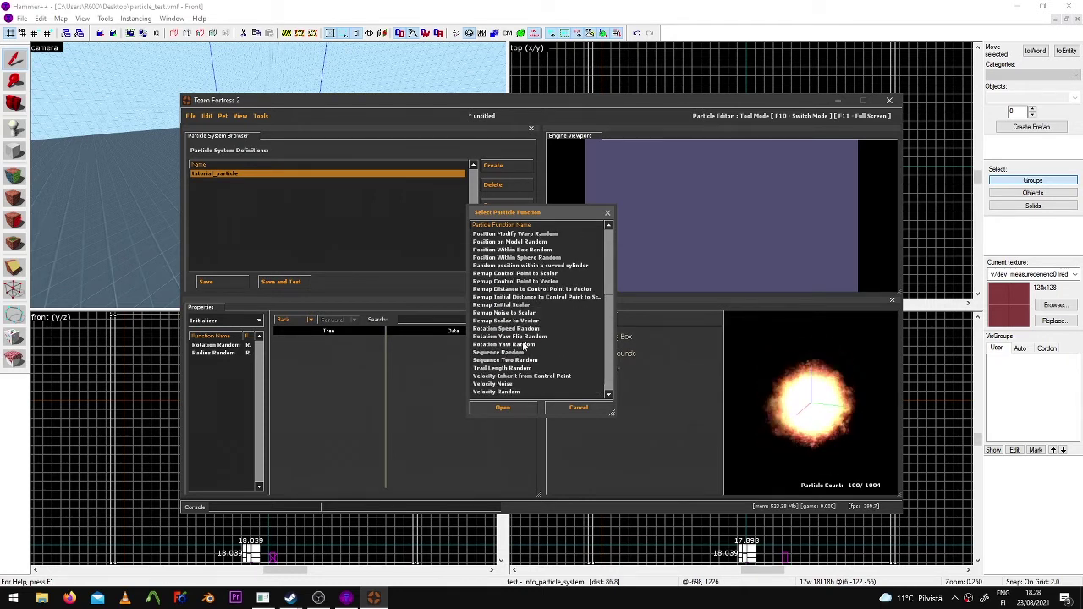
pyautogui.scroll(-1, 525, 352)
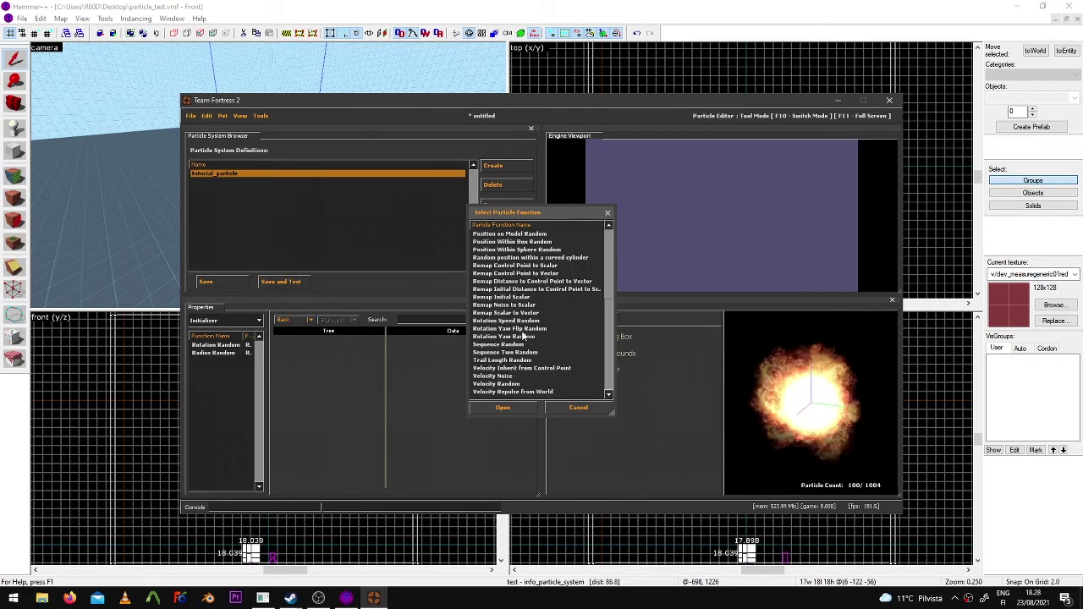
pyautogui.scroll(1, 522, 336)
pyautogui.scroll(2, 534, 350)
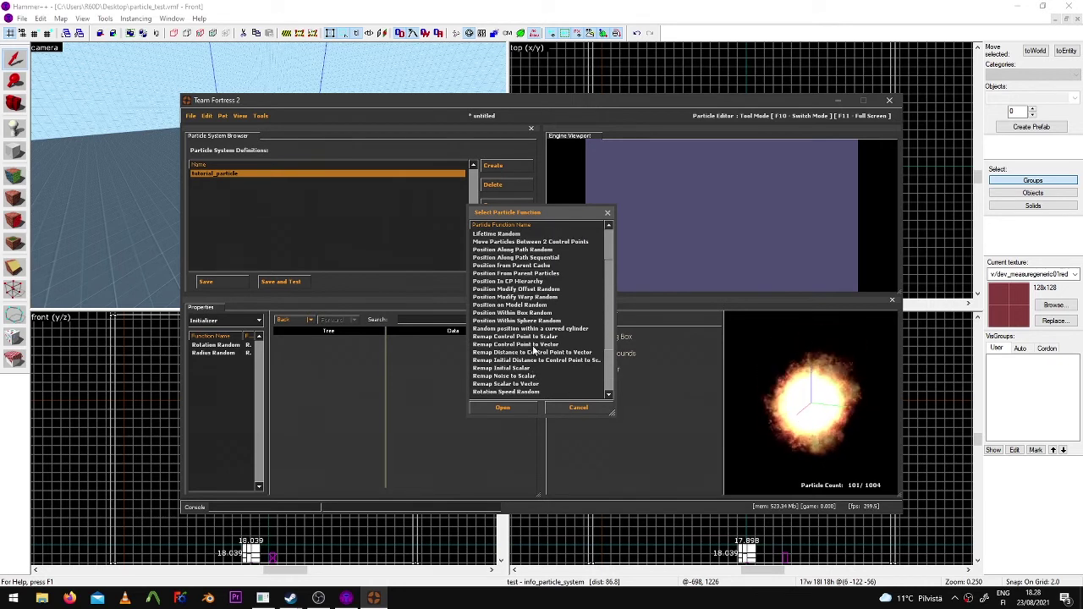
pyautogui.scroll(-1, 542, 386)
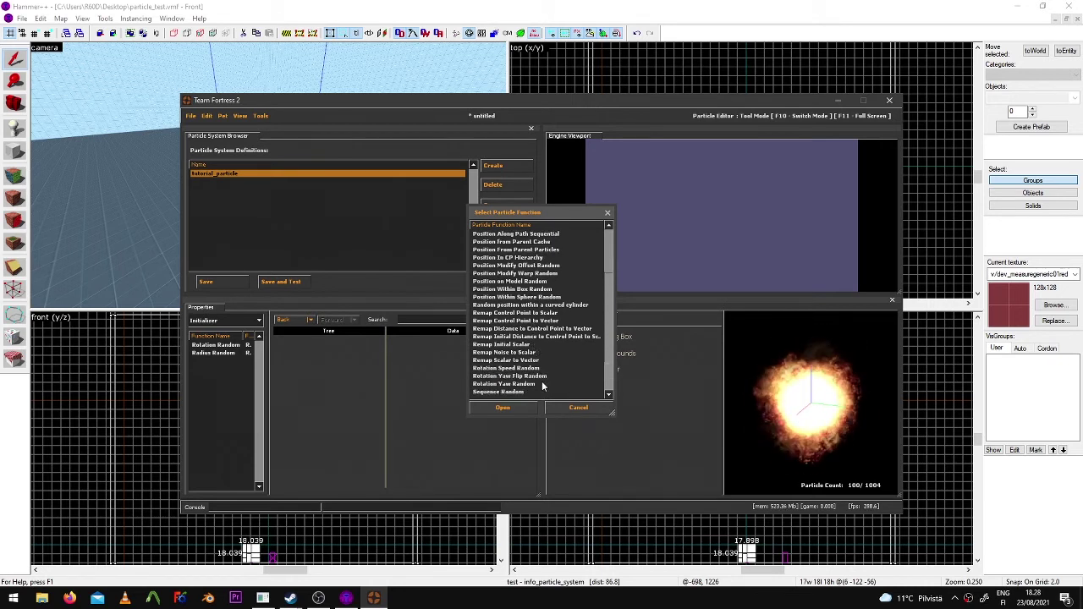
pyautogui.scroll(4, 543, 381)
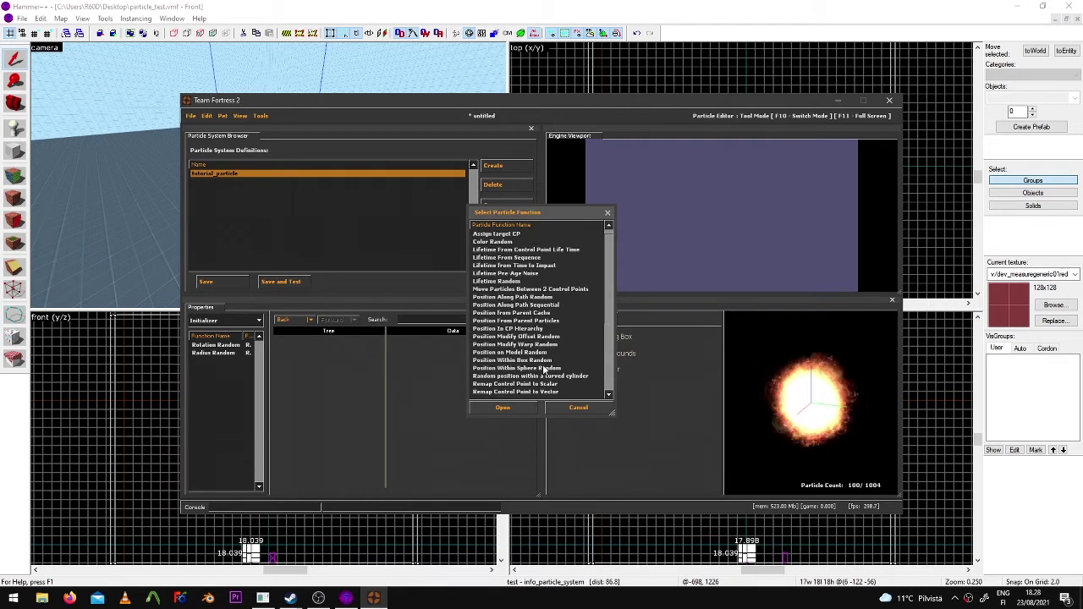
pyautogui.scroll(-5, 511, 289)
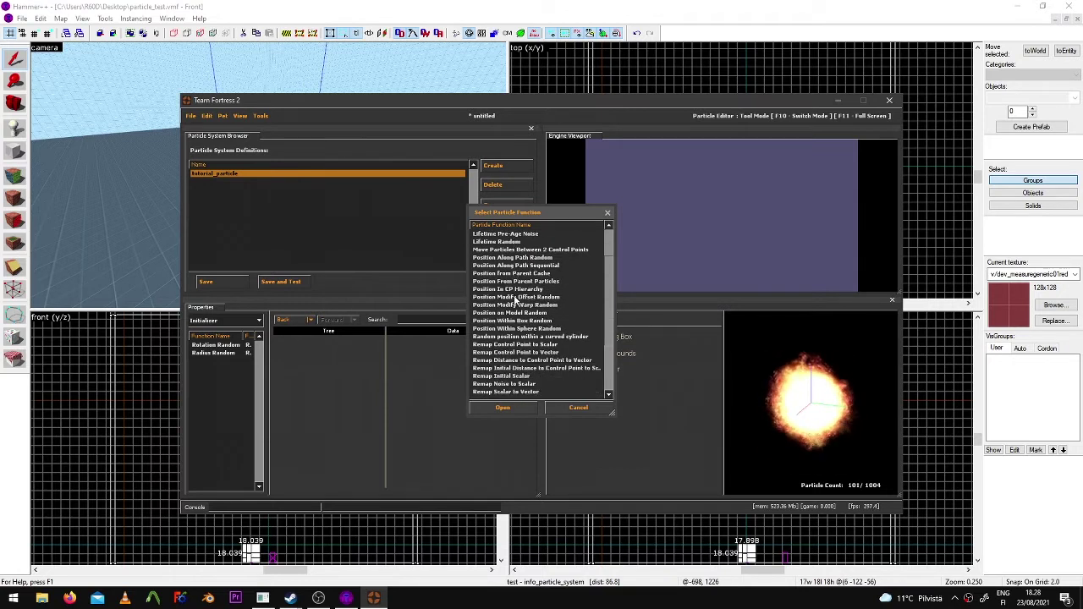
pyautogui.scroll(-1, 520, 308)
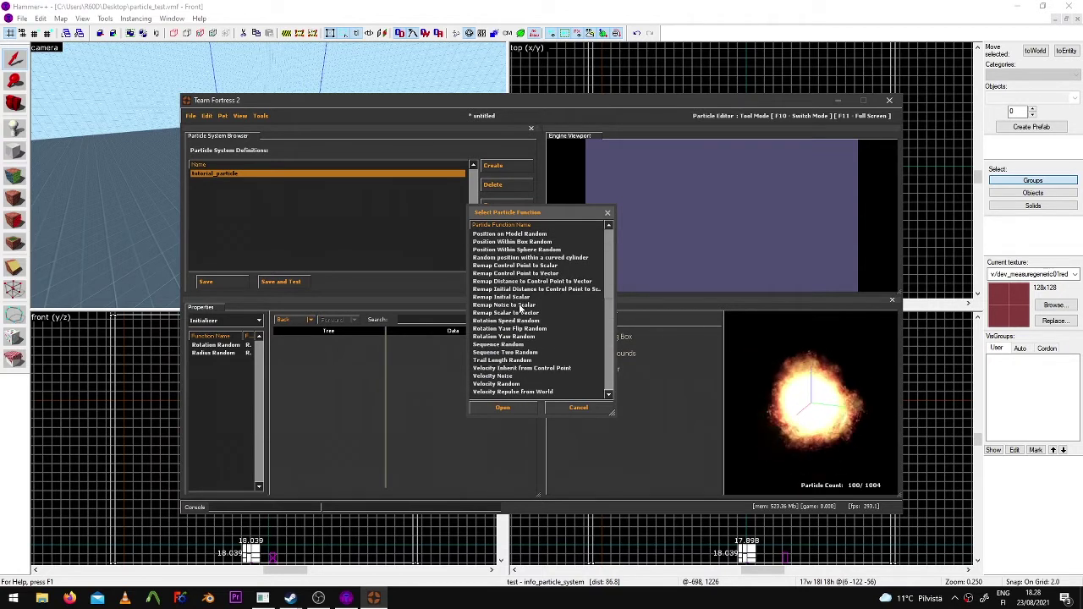
pyautogui.scroll(5, 559, 369)
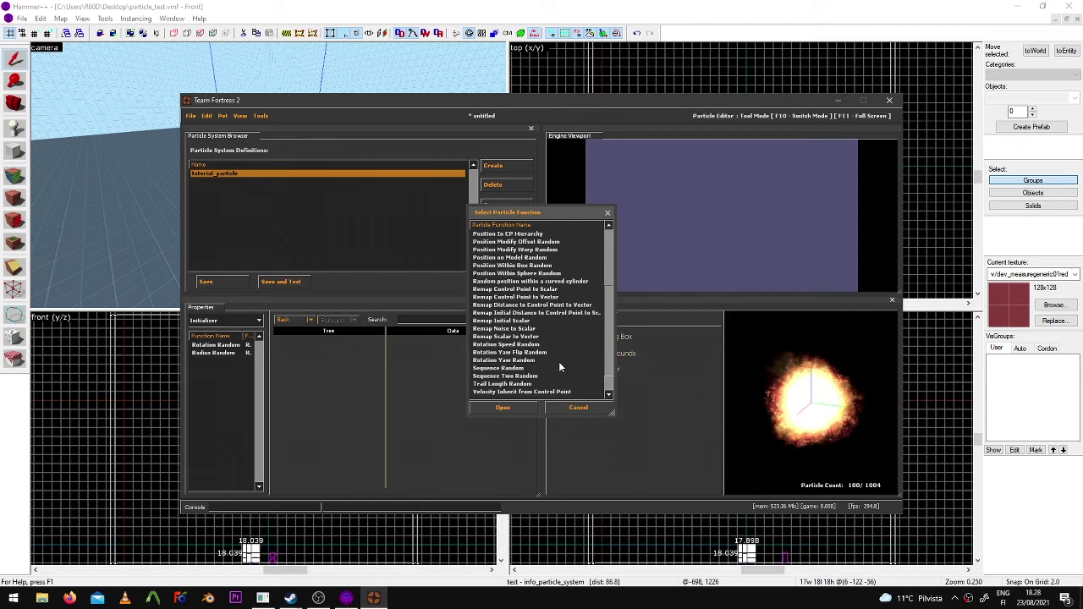
pyautogui.click(575, 408)
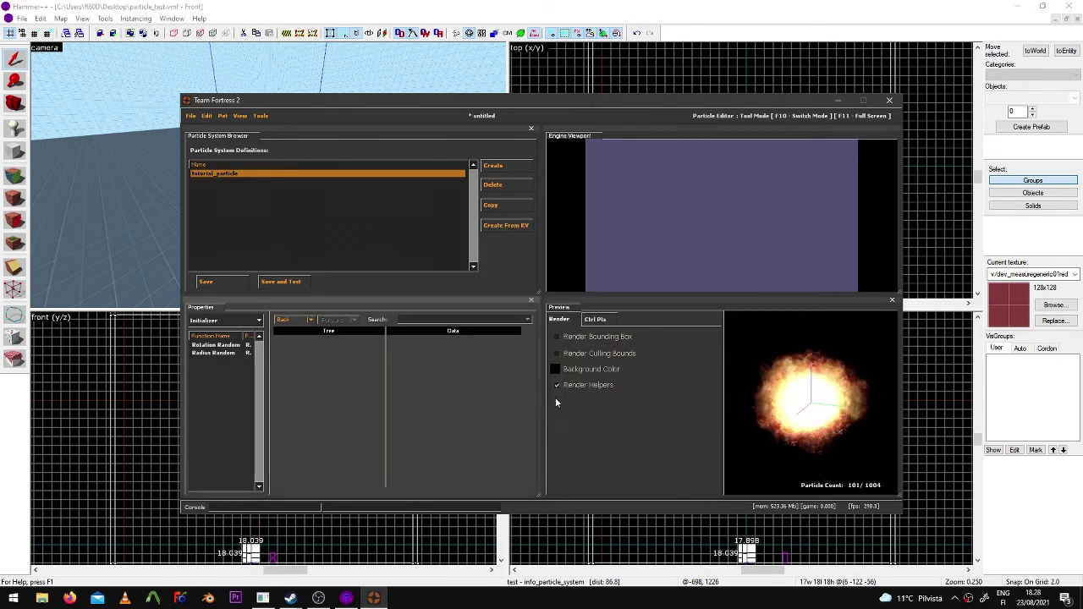
# Set the Radius Scale operator's radius_end_scale to 5
pyautogui.click(242, 348)
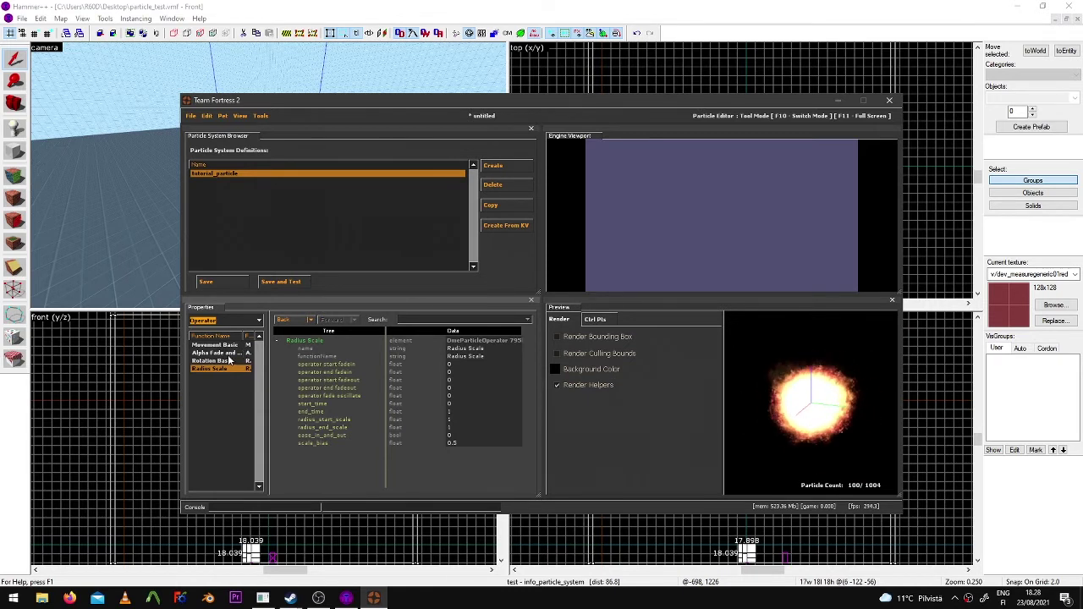
pyautogui.click(339, 426)
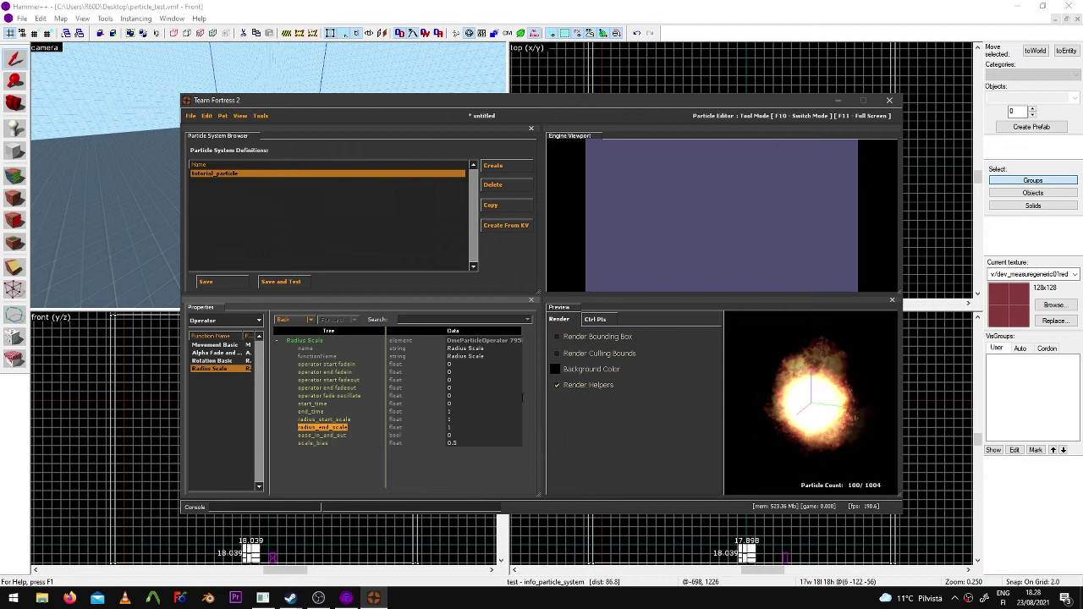
pyautogui.moveTo(457, 427); pyautogui.dragTo(434, 432)
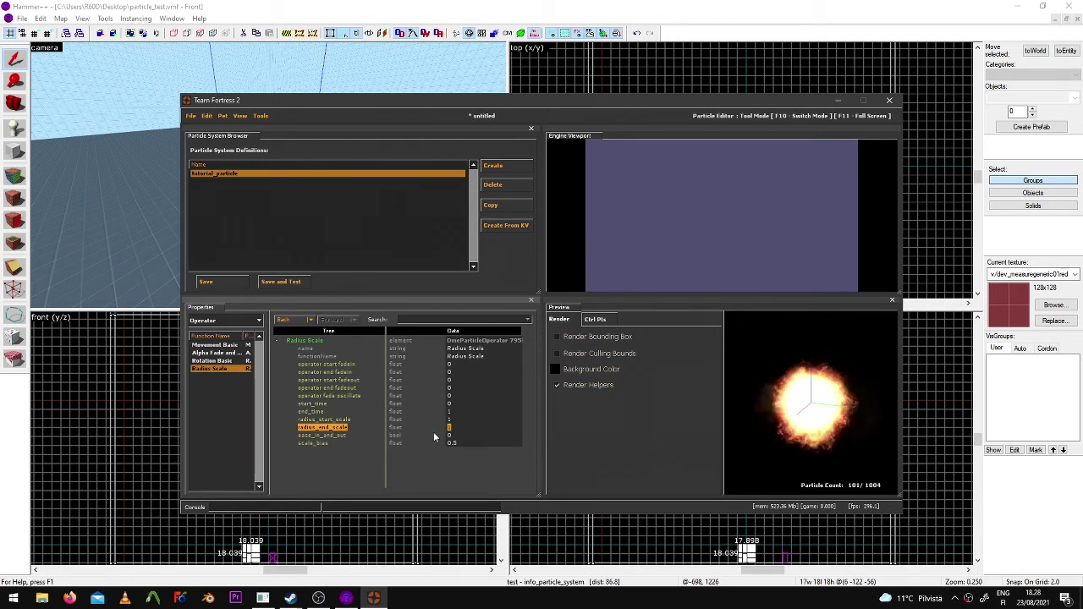
pyautogui.write('0')
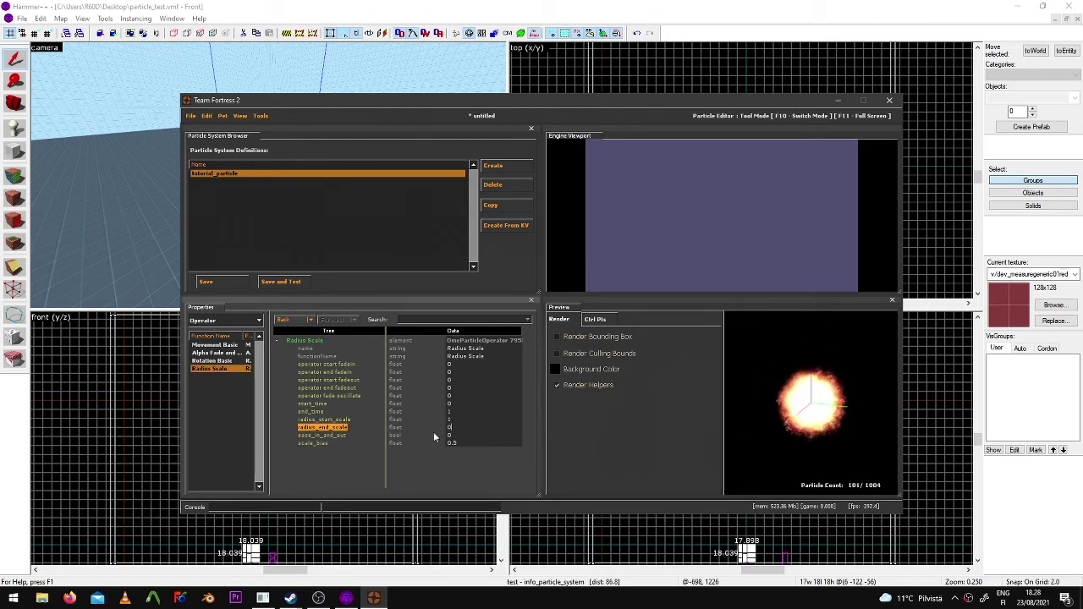
pyautogui.press('BackSpace')
pyautogui.write('1')
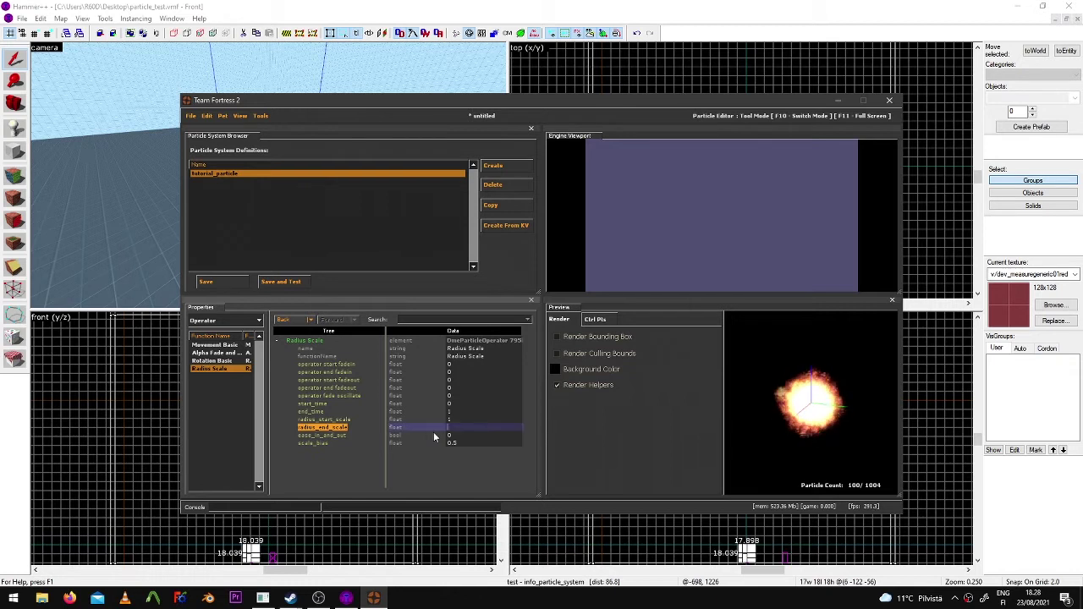
pyautogui.press('Return')
pyautogui.doubleClick(433, 431)
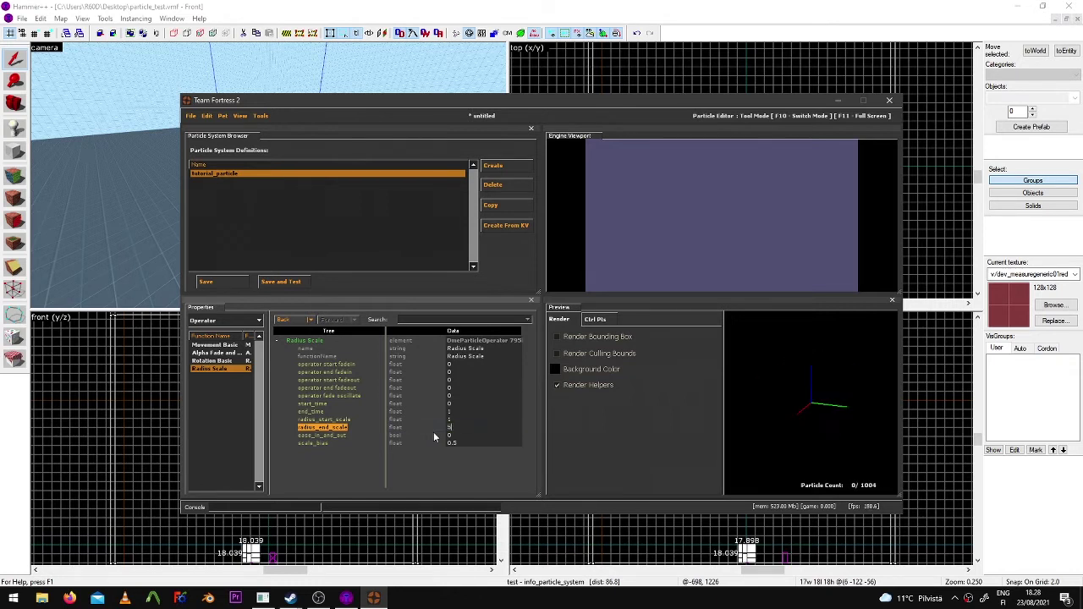
pyautogui.write('5')
pyautogui.press('Return')
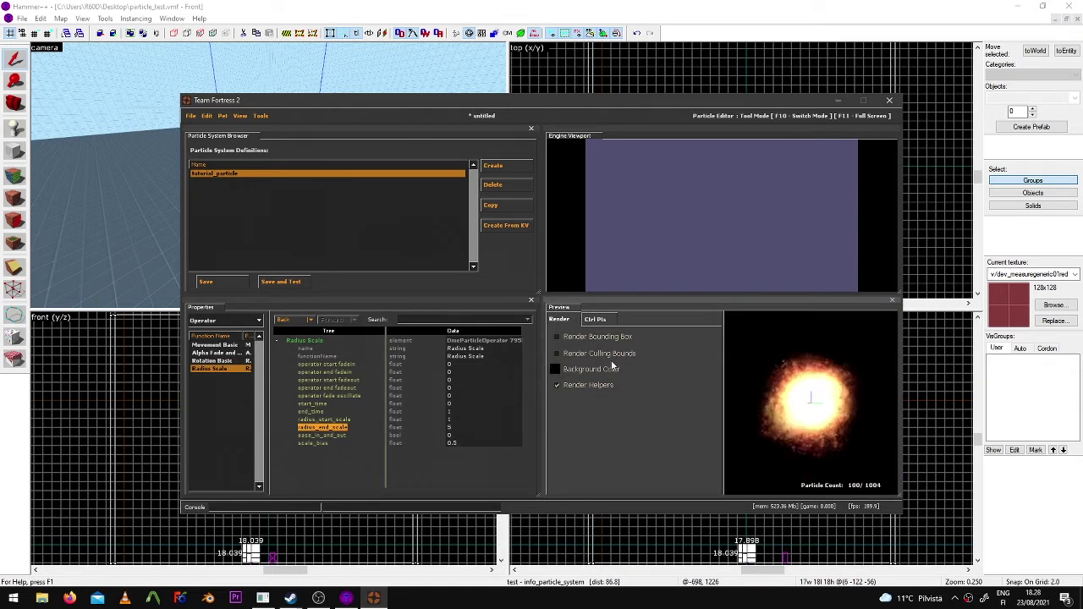
# Add a second random force to tutorial_particle's force generators
pyautogui.click(222, 361)
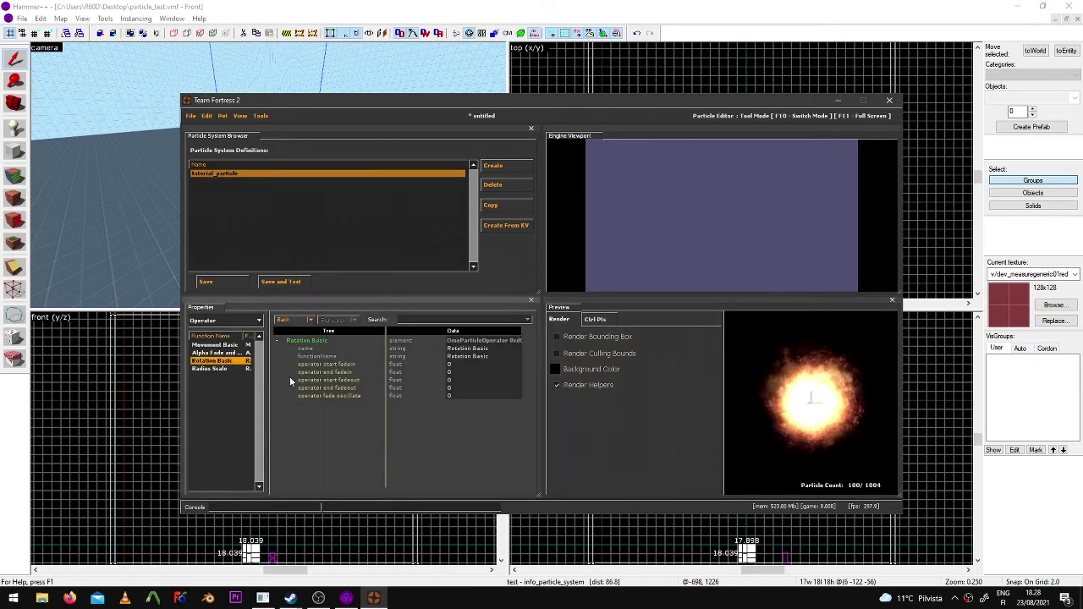
pyautogui.click(244, 345)
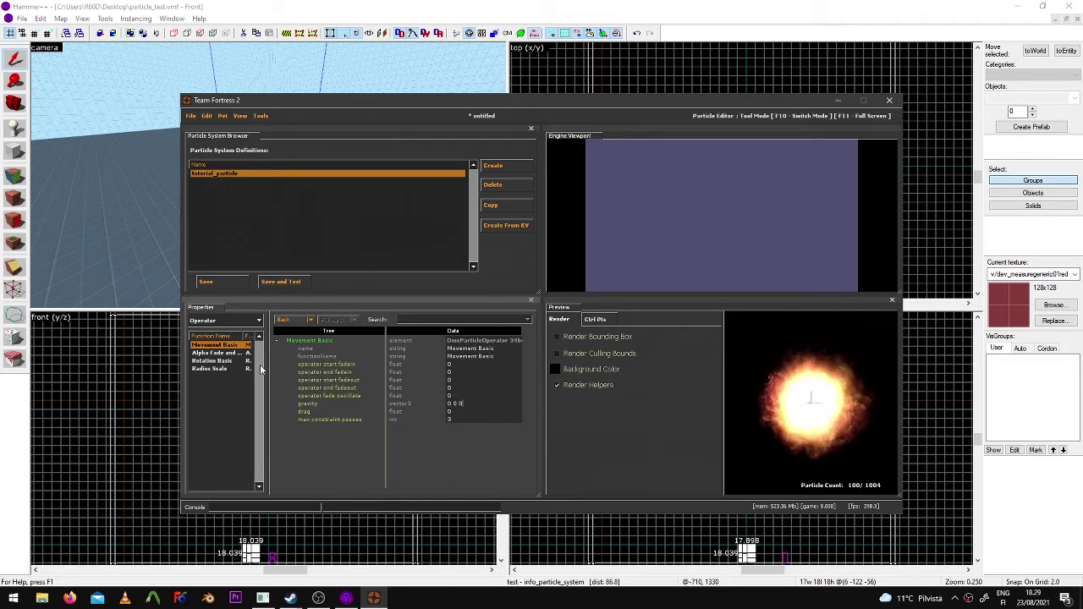
pyautogui.click(222, 321)
pyautogui.click(214, 379)
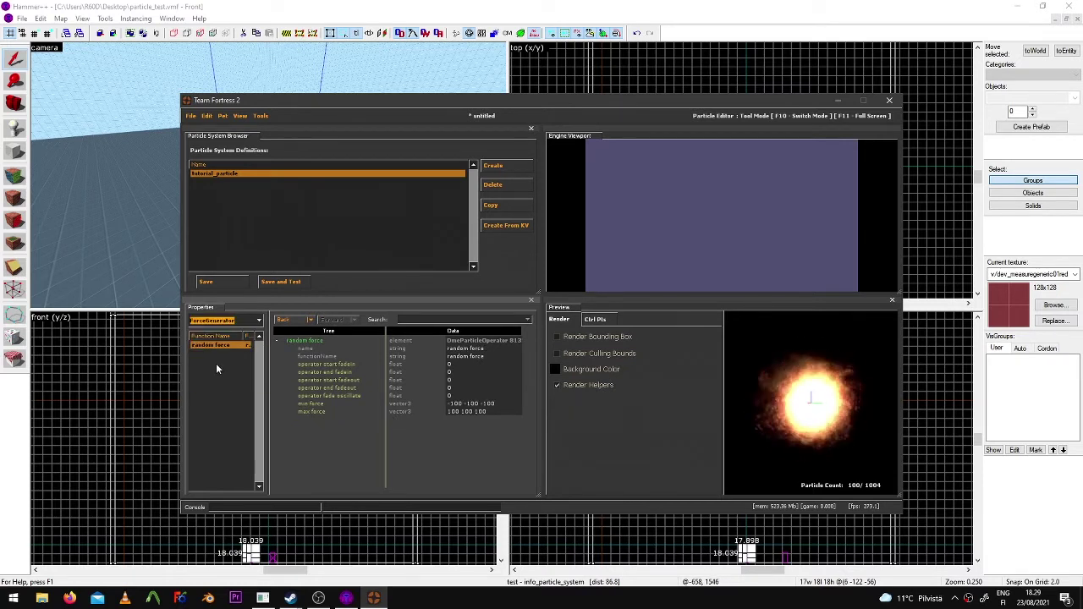
pyautogui.click(215, 320)
pyautogui.click(216, 321)
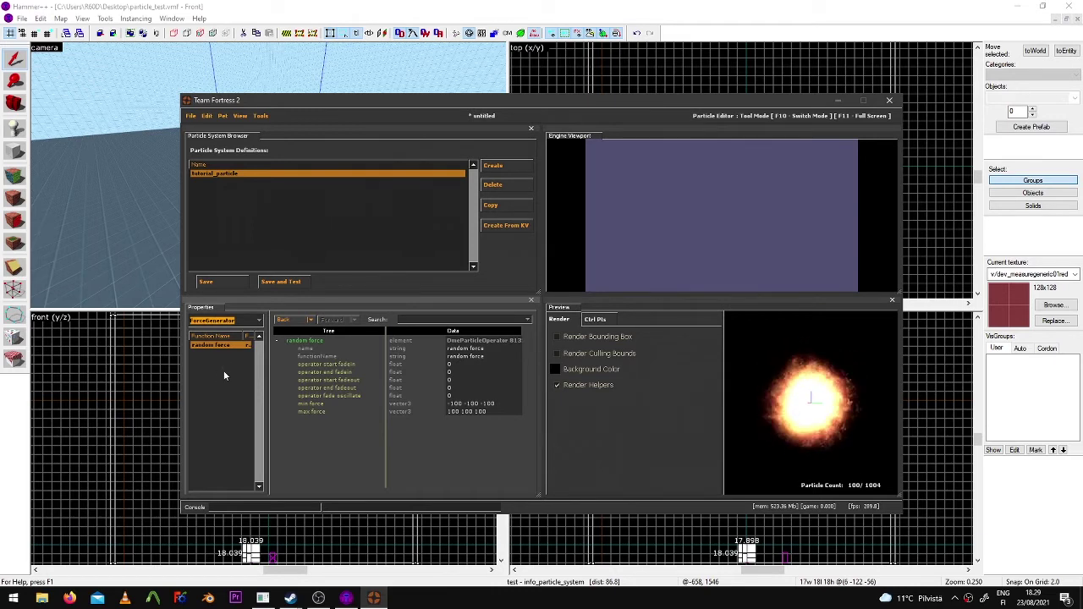
pyautogui.rightClick(224, 371)
pyautogui.click(247, 376)
pyautogui.doubleClick(539, 242)
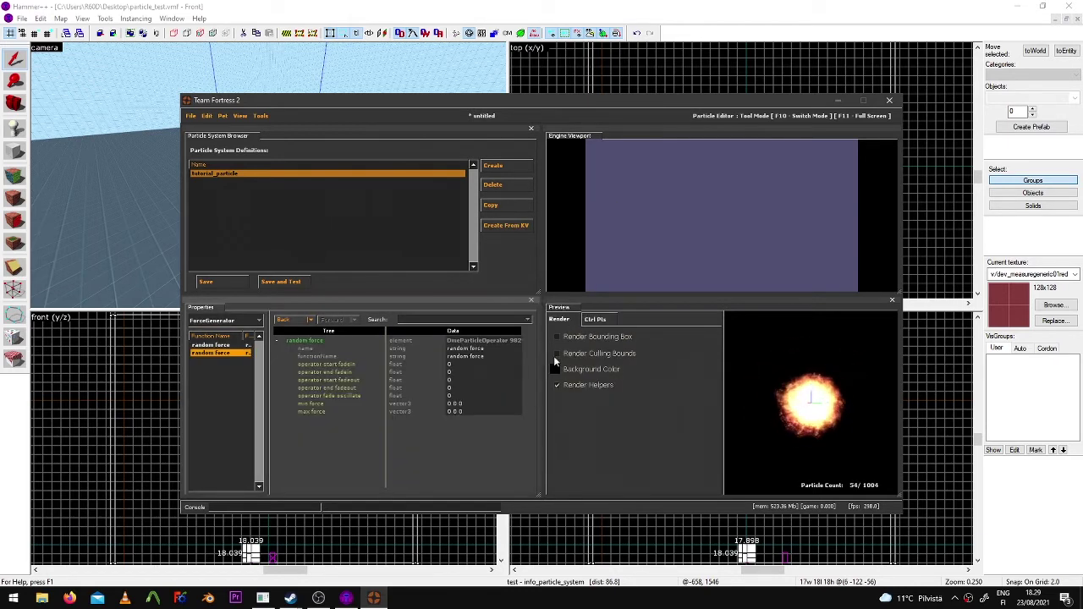
# Try a max force of 0 0 600 on the second random force, check the preview, and remove that force
pyautogui.click(463, 413)
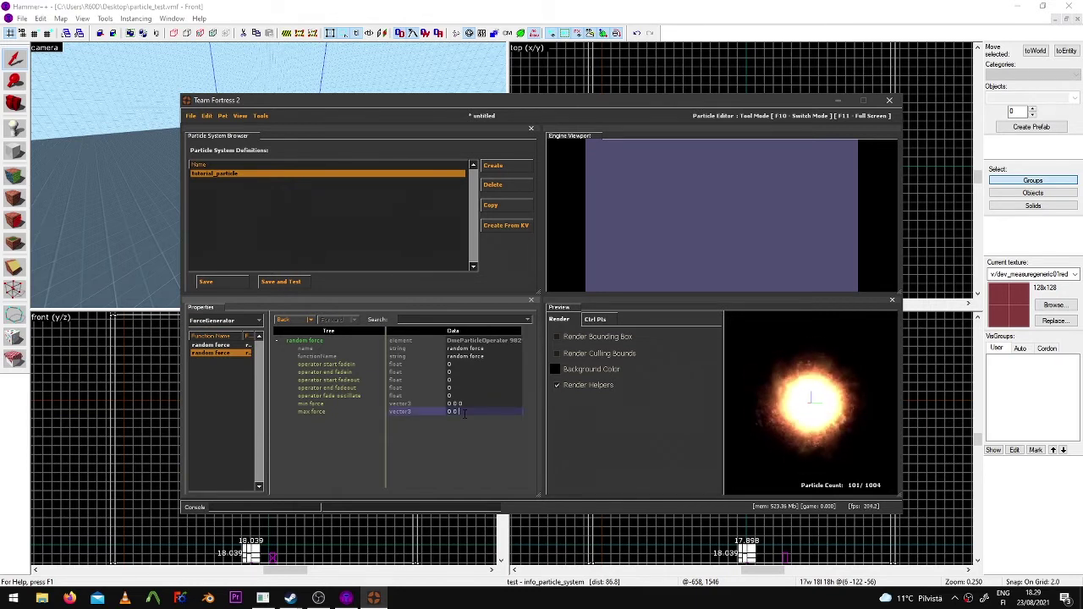
pyautogui.write('600')
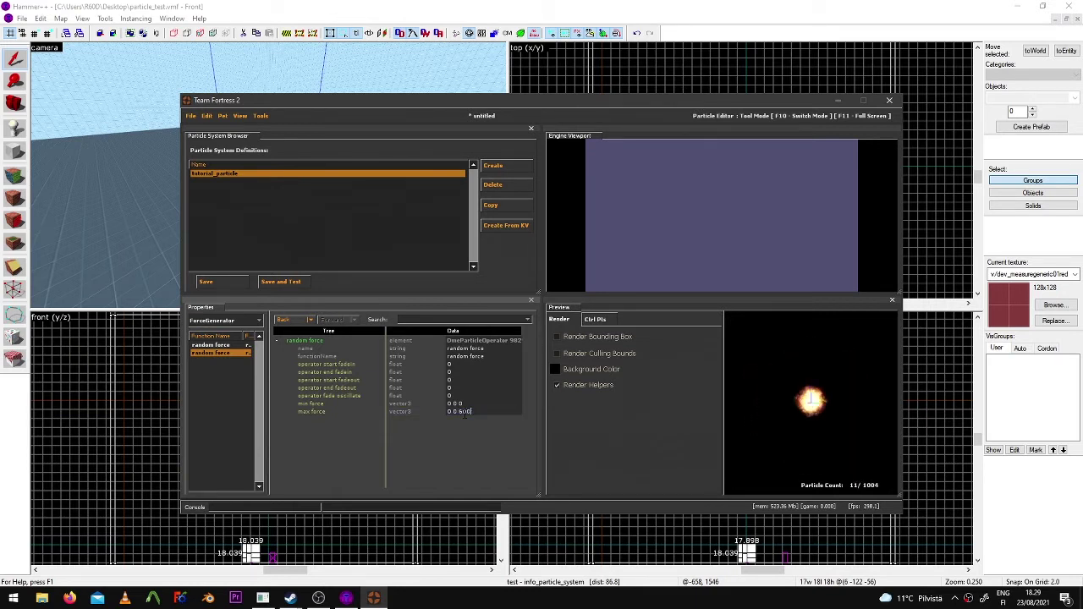
pyautogui.click(834, 355)
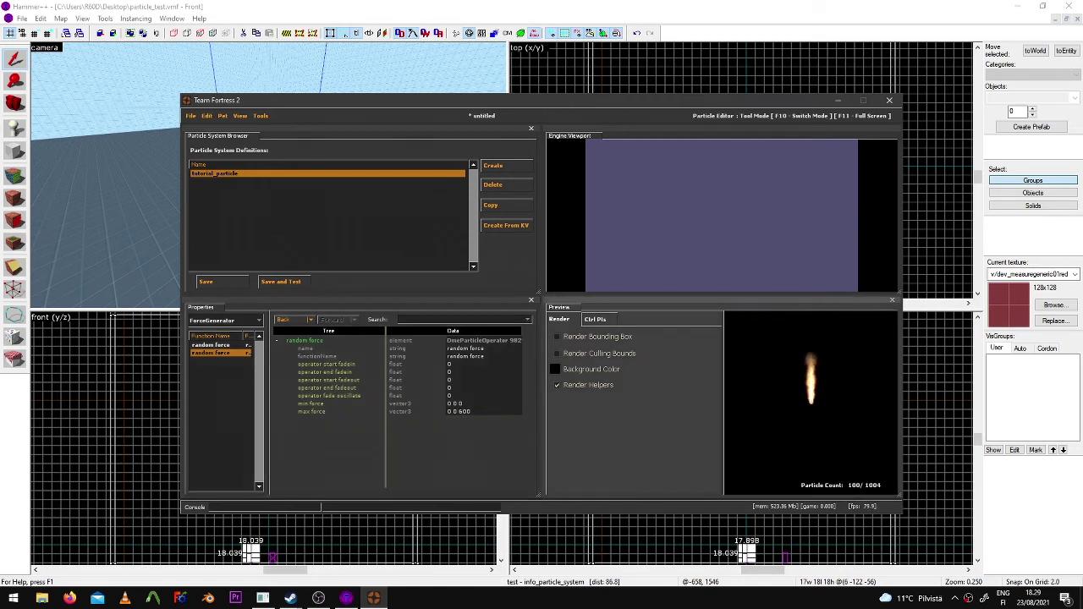
pyautogui.click(469, 413)
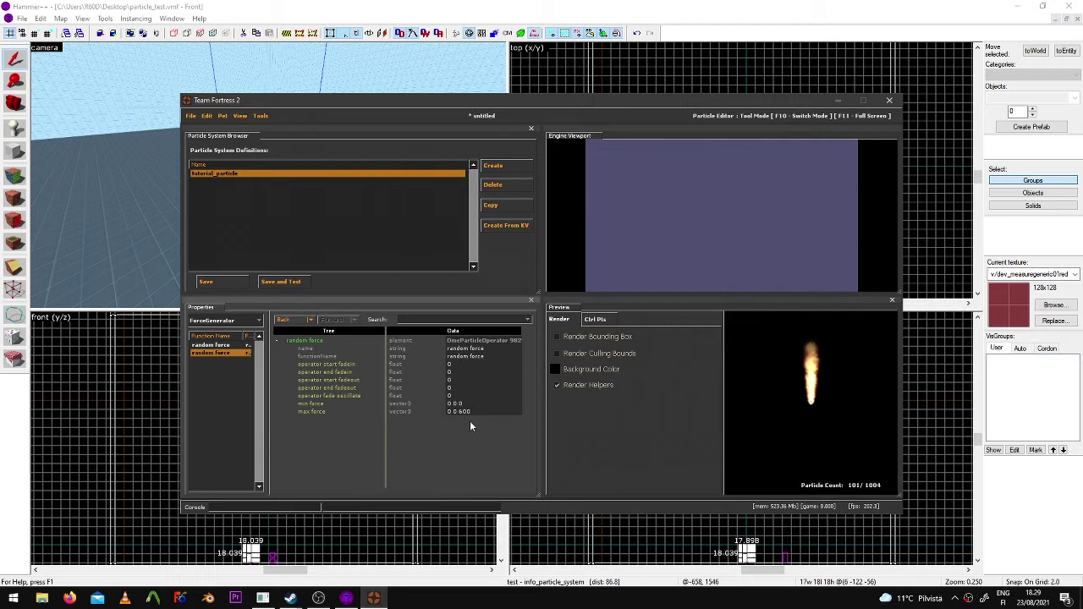
pyautogui.click(794, 432)
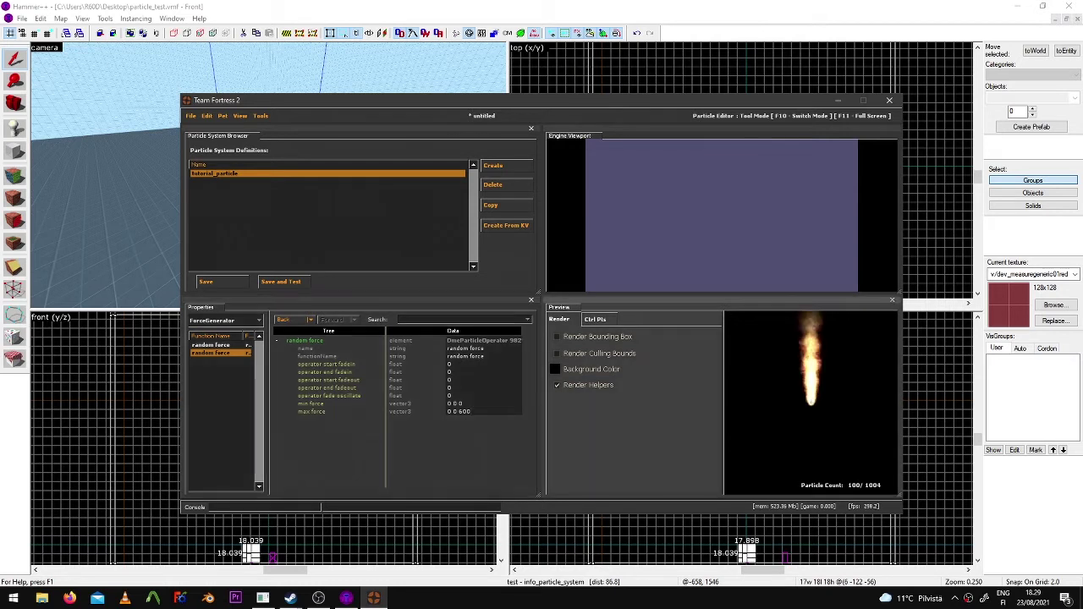
pyautogui.rightClick(233, 353)
pyautogui.click(242, 373)
# Set the Movement Basic operator's gravity to 0 0 600
pyautogui.click(218, 321)
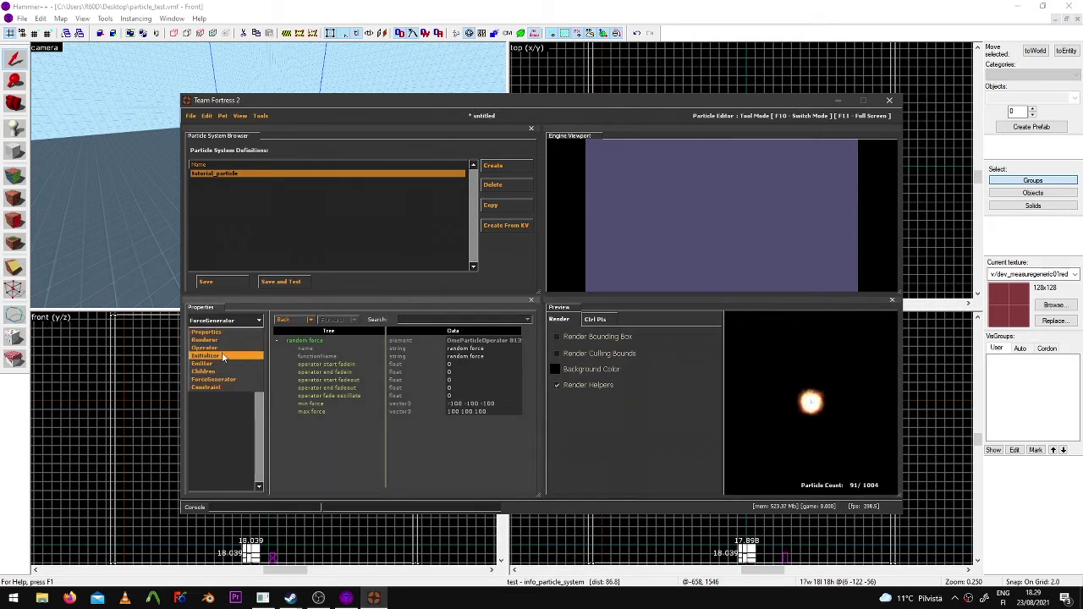
pyautogui.click(219, 347)
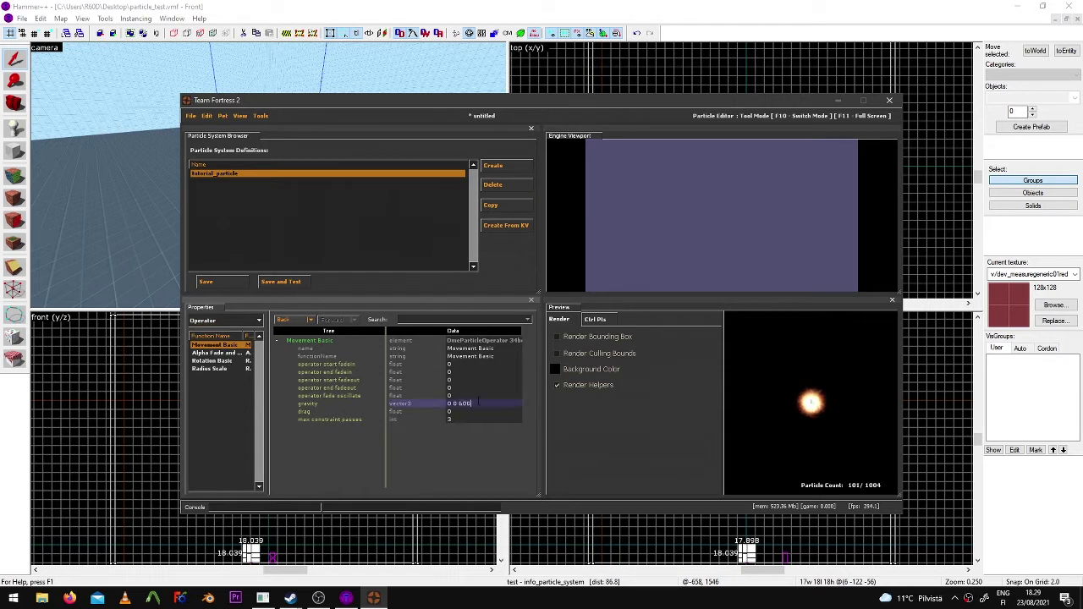
pyautogui.click(816, 402)
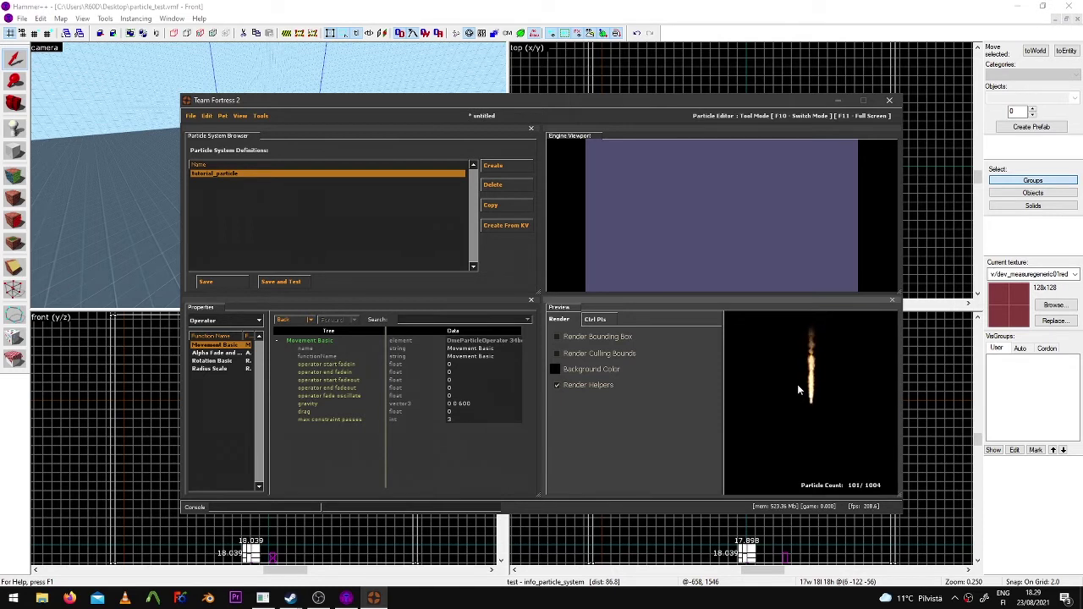
# Set the Movement Basic operator's drag to 0.5 and its gravity to 0 0 300
pyautogui.click(460, 412)
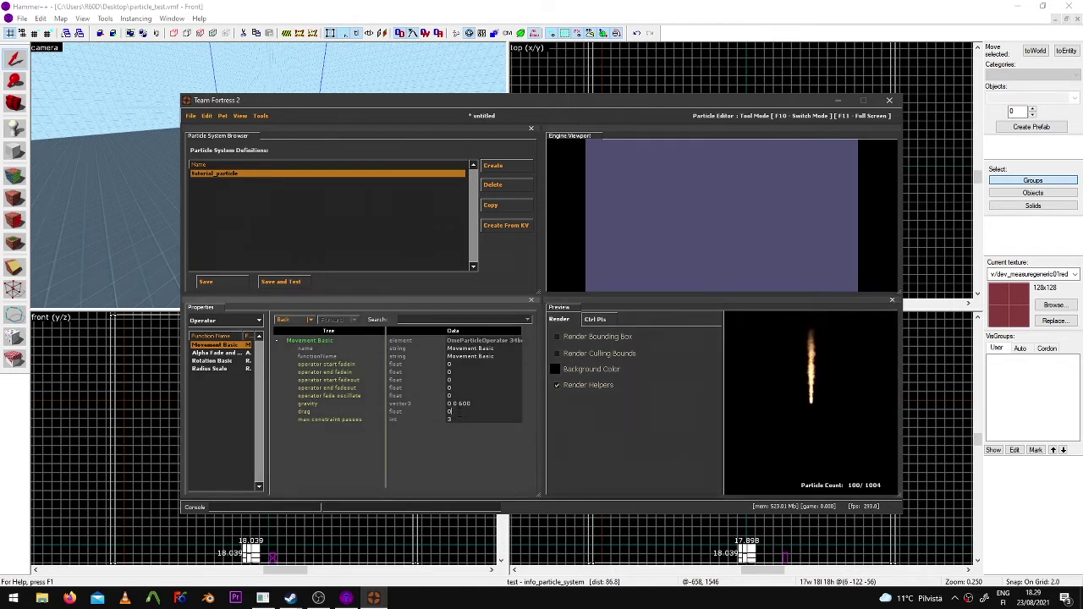
pyautogui.press('Return')
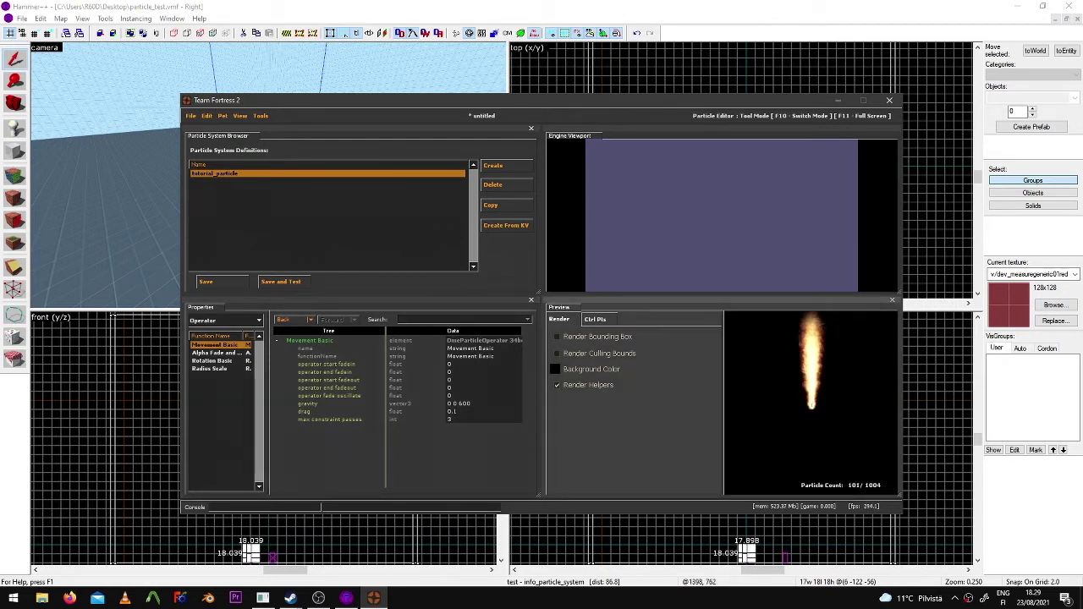
pyautogui.click(472, 417)
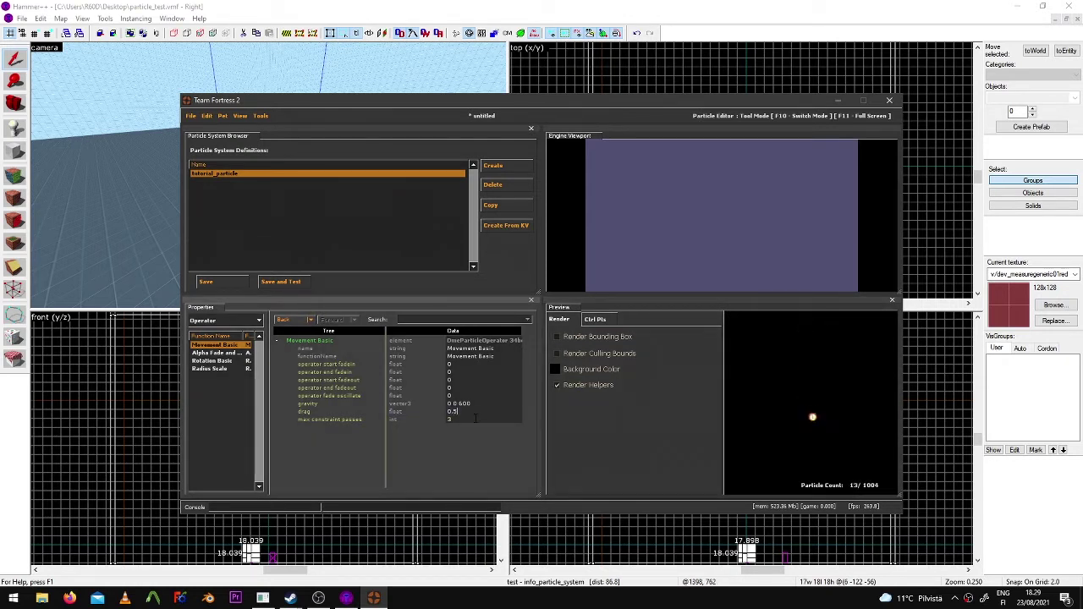
pyautogui.click(590, 370)
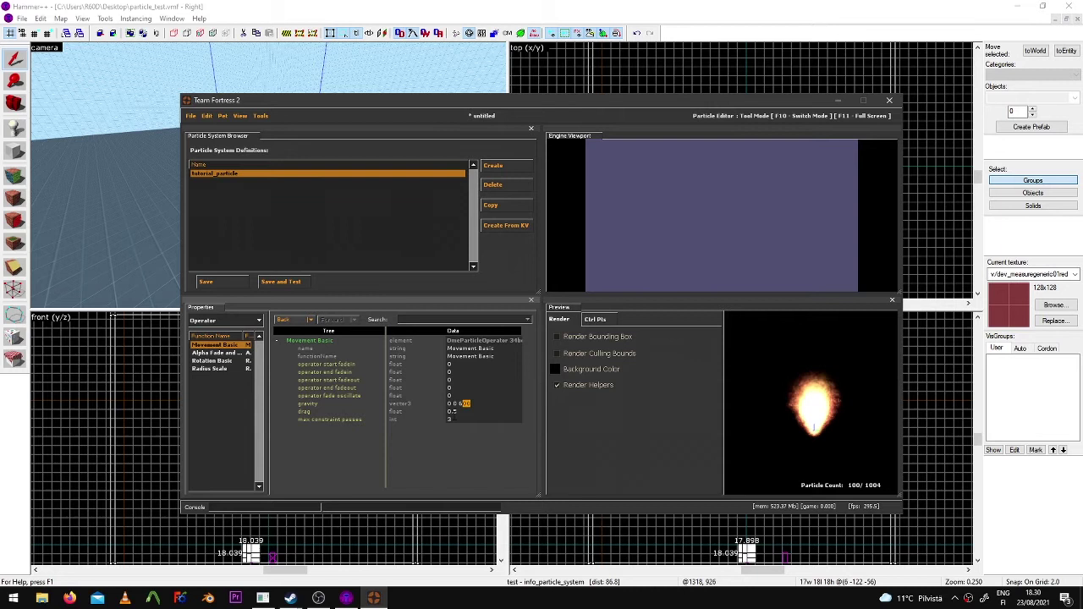
pyautogui.write('0')
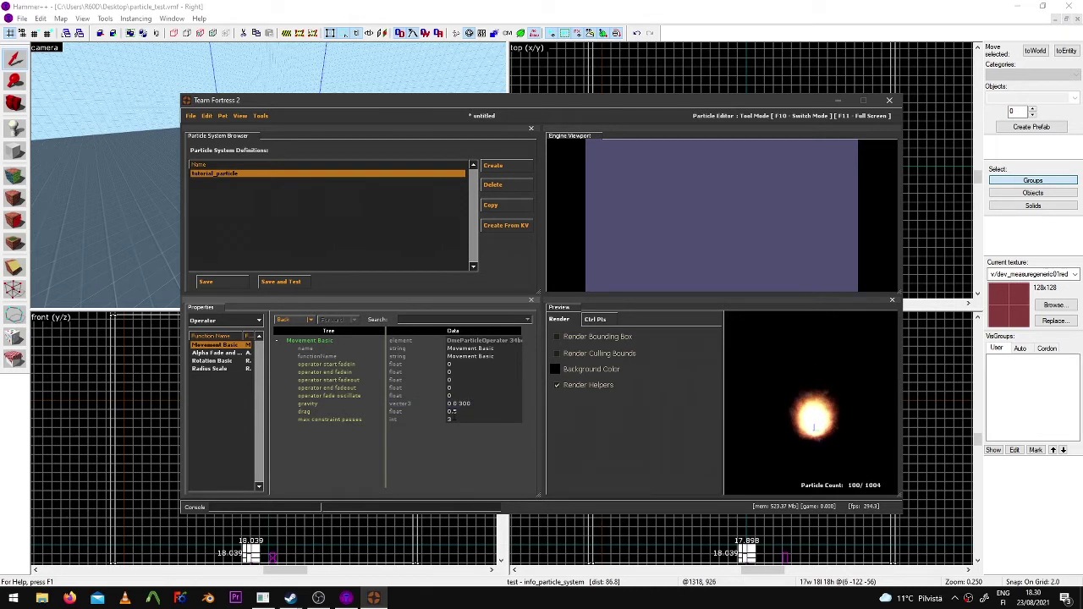
# Save and test the particle system as a particle configuration file named tutorial_particles in the tf particles folder
pyautogui.moveTo(830, 421); pyautogui.dragTo(830, 397, button='right')
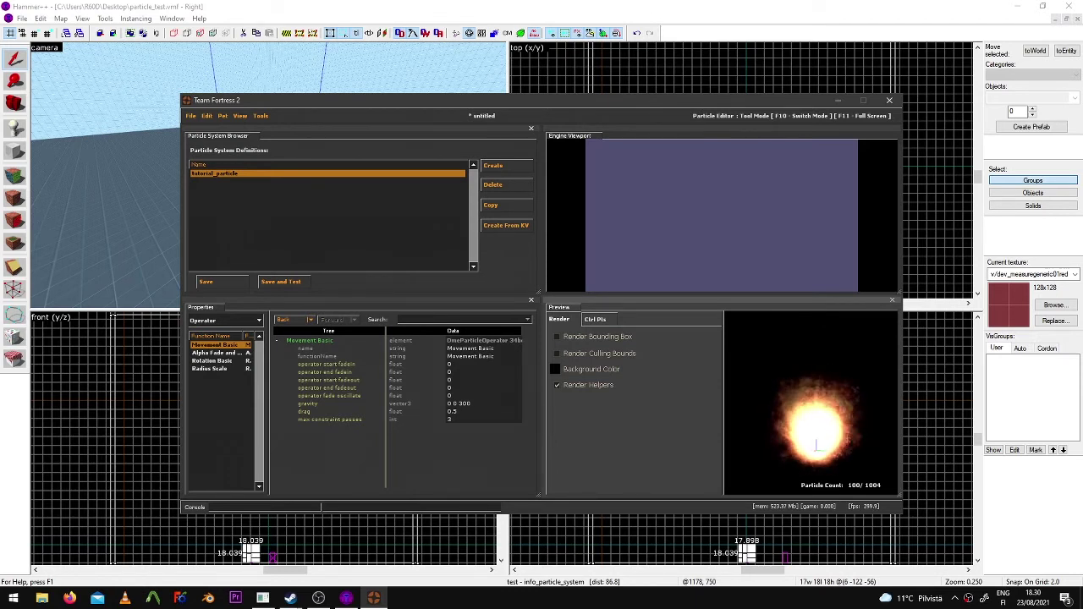
pyautogui.click(286, 282)
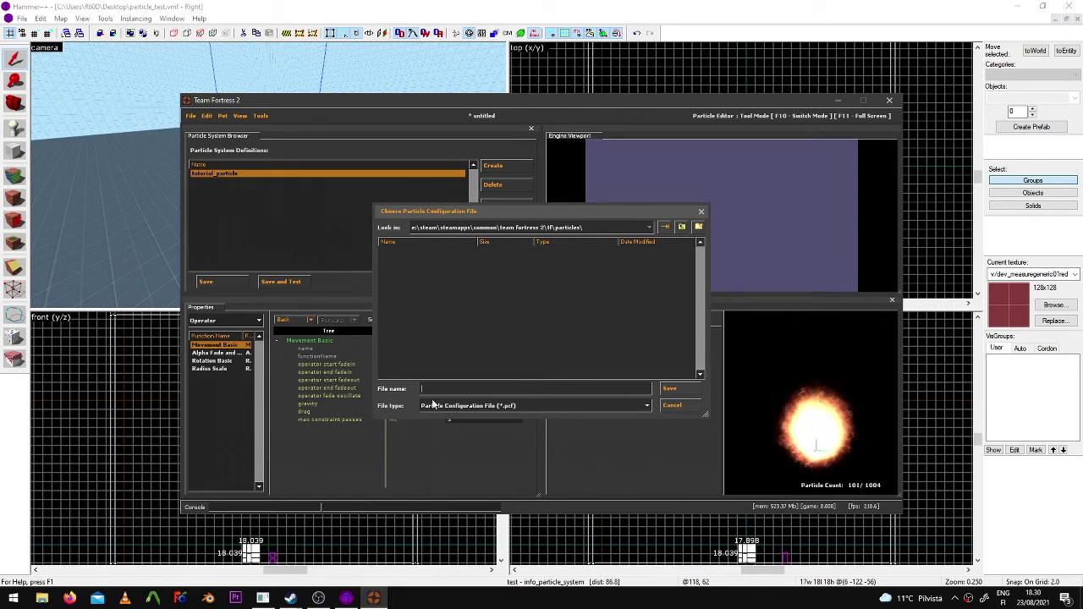
pyautogui.write('toria')
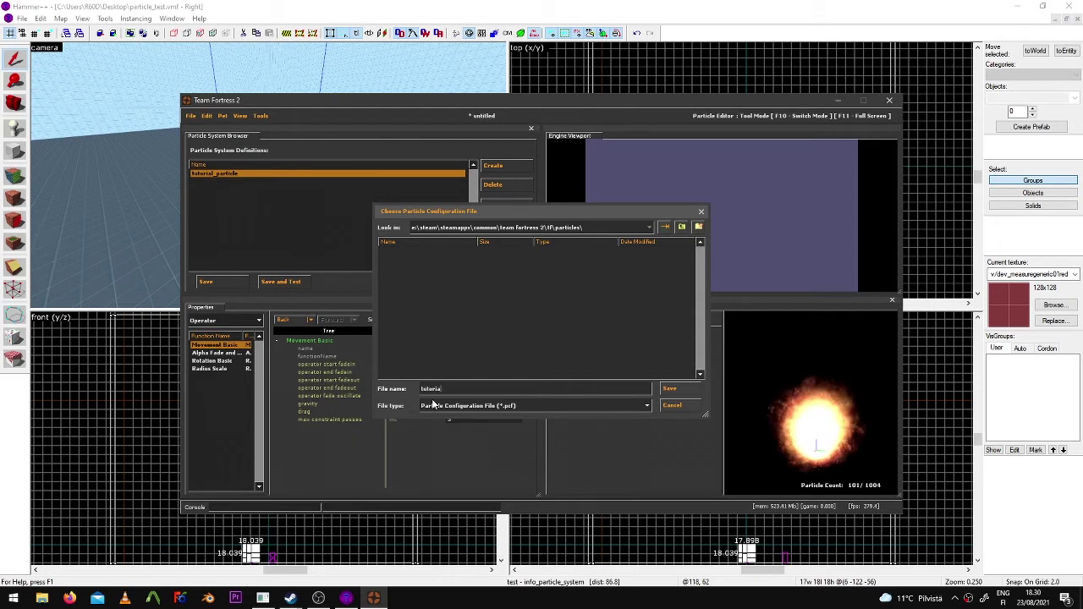
pyautogui.write('l_particles')
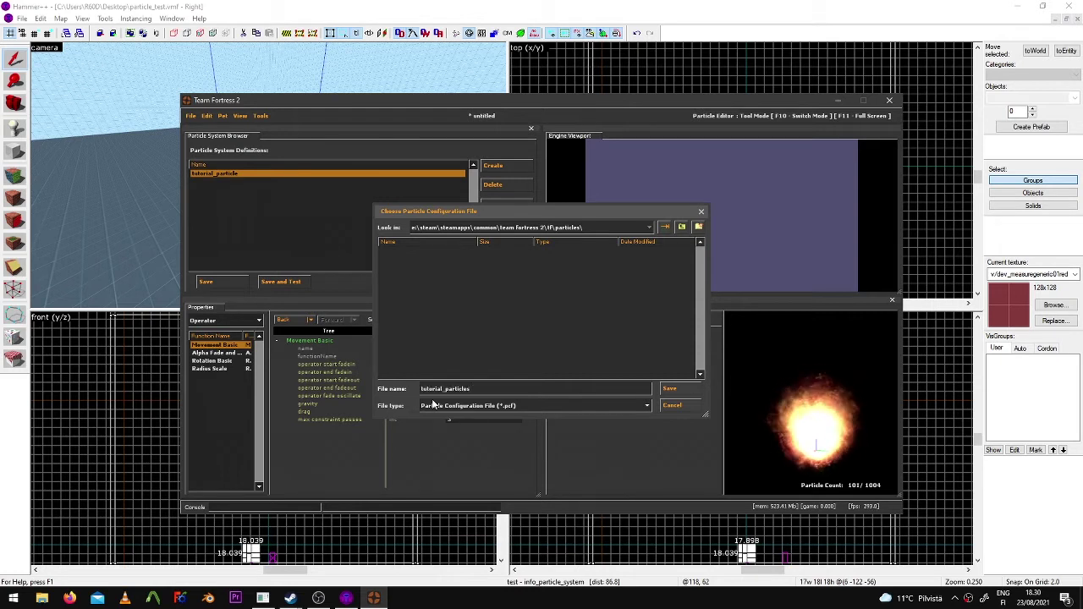
pyautogui.press('Return')
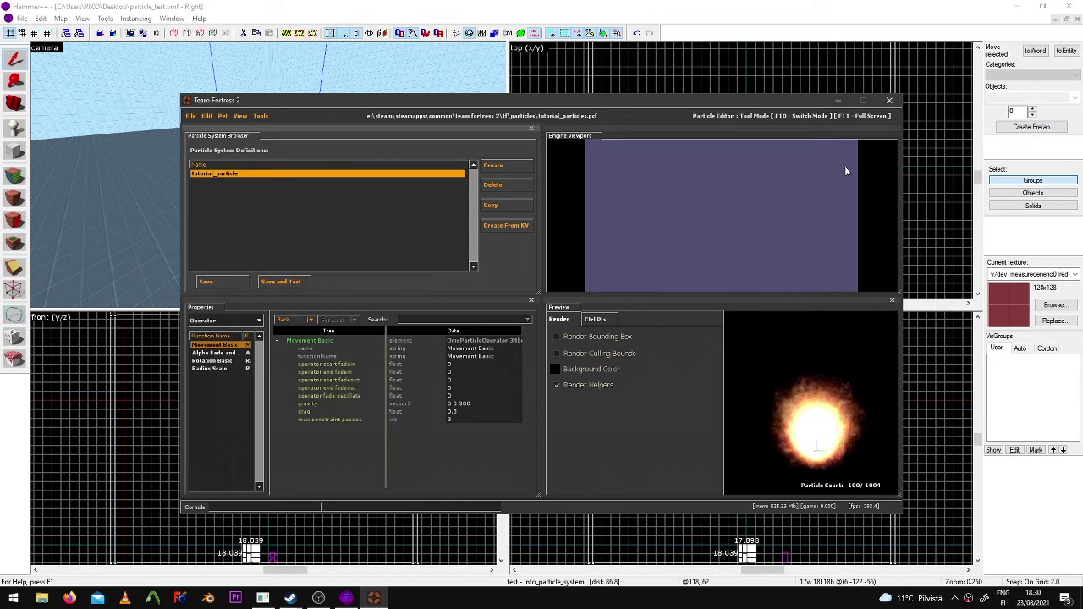
# Leave the particle editor's tool mode, switch to Hammer++, and search the particle browser for tutorial_particle
pyautogui.press('F10')
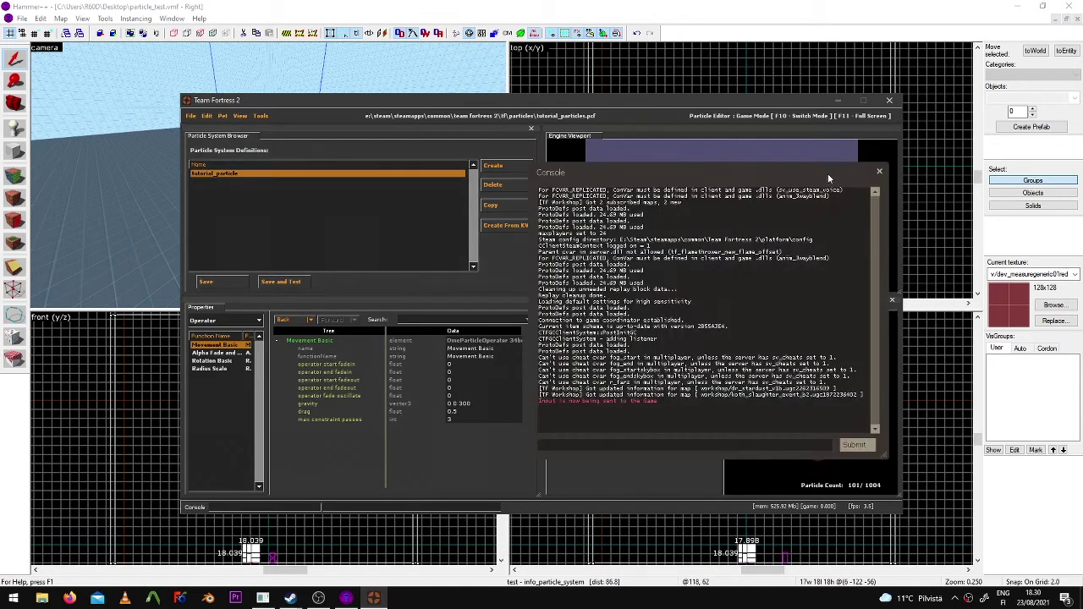
pyautogui.press('F11')
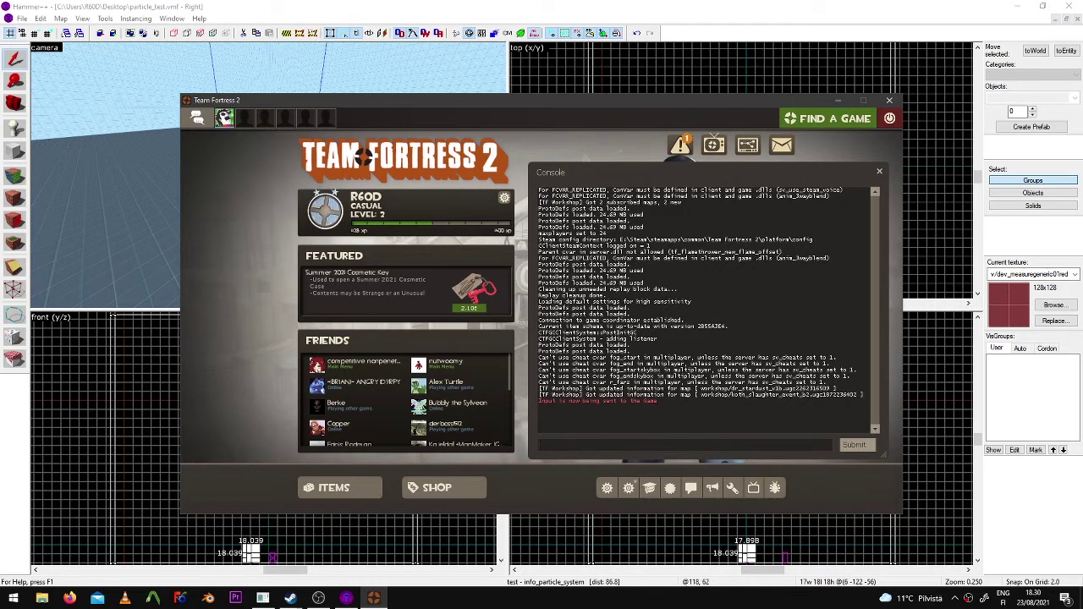
pyautogui.click(488, 5)
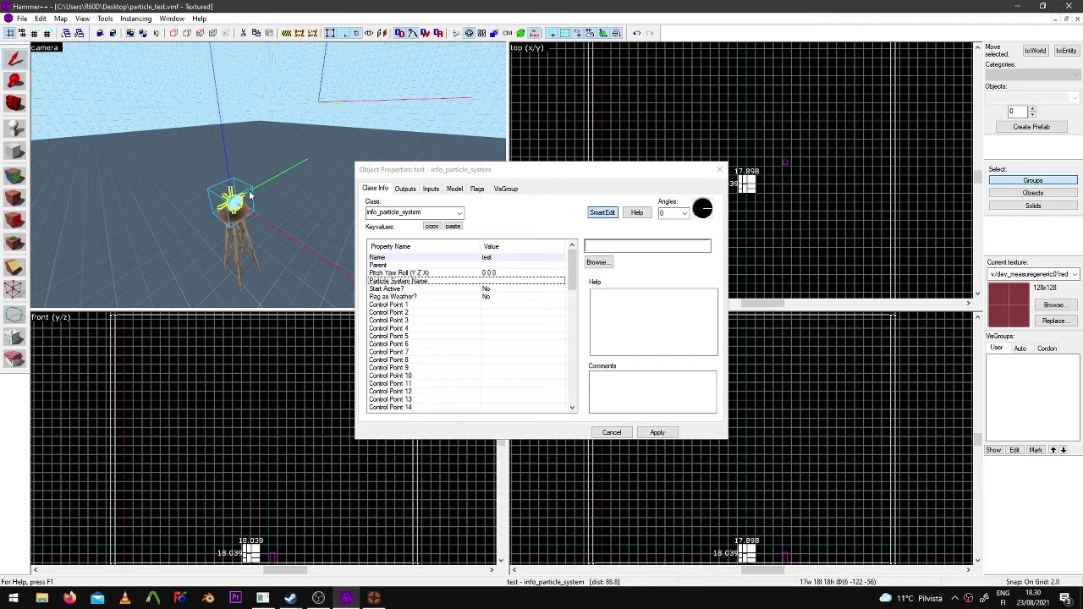
pyautogui.click(596, 245)
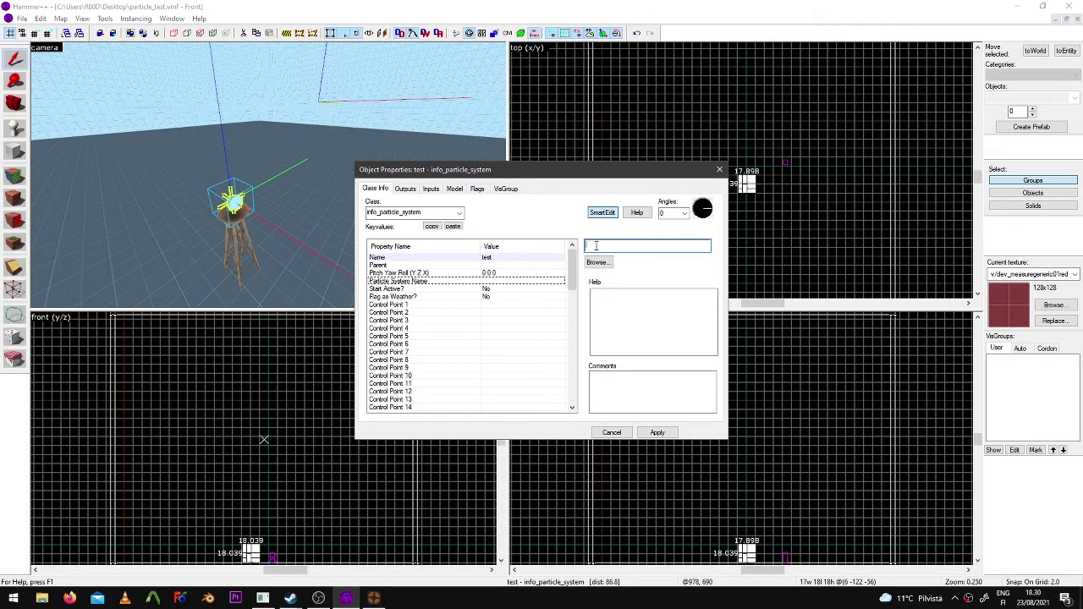
pyautogui.click(599, 263)
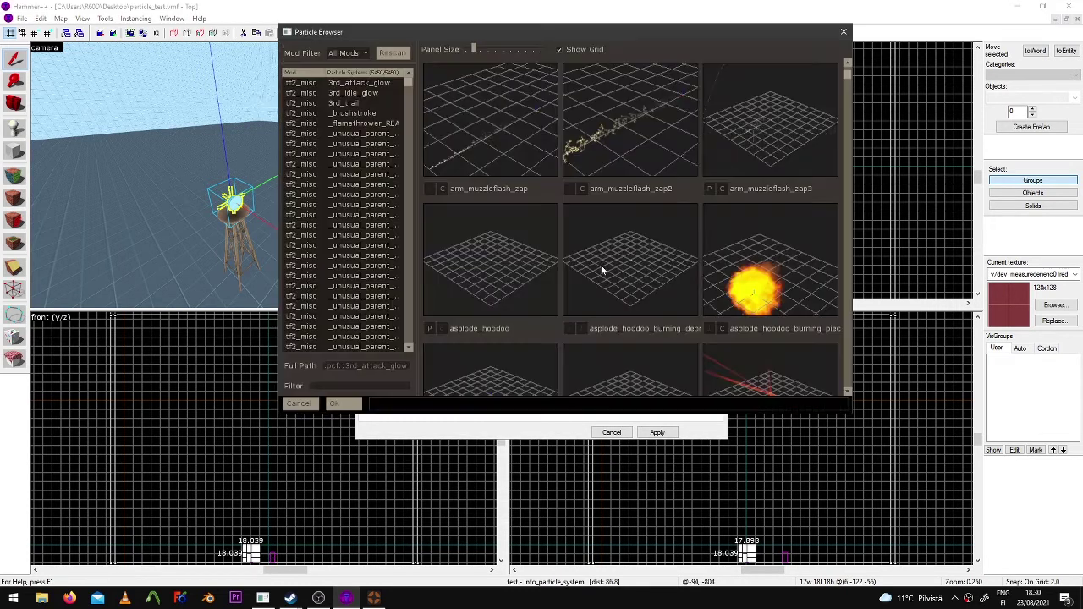
pyautogui.write('tutorial')
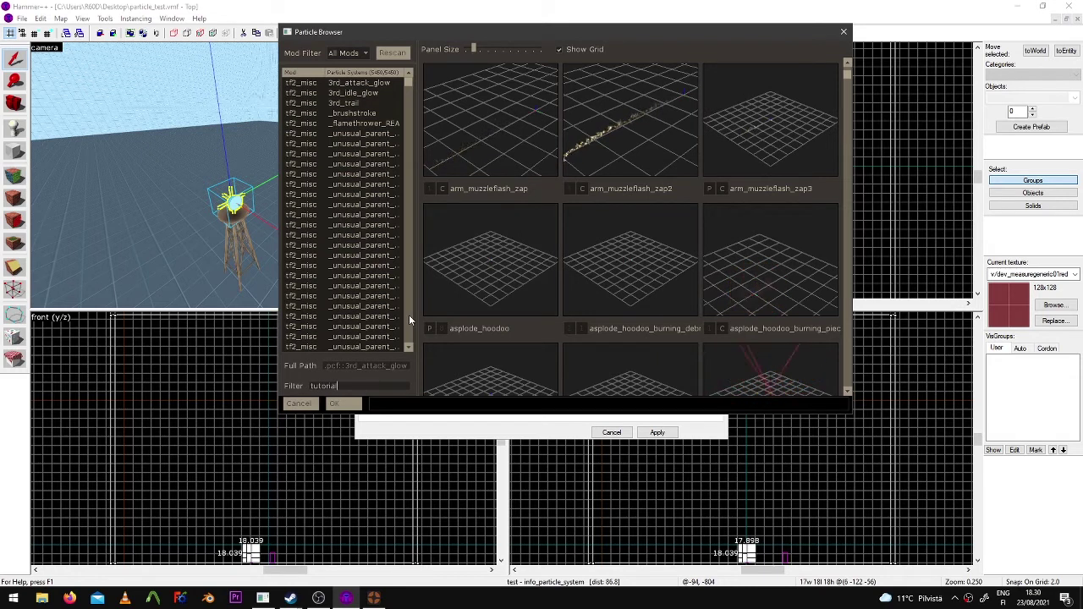
pyautogui.write('_particle')
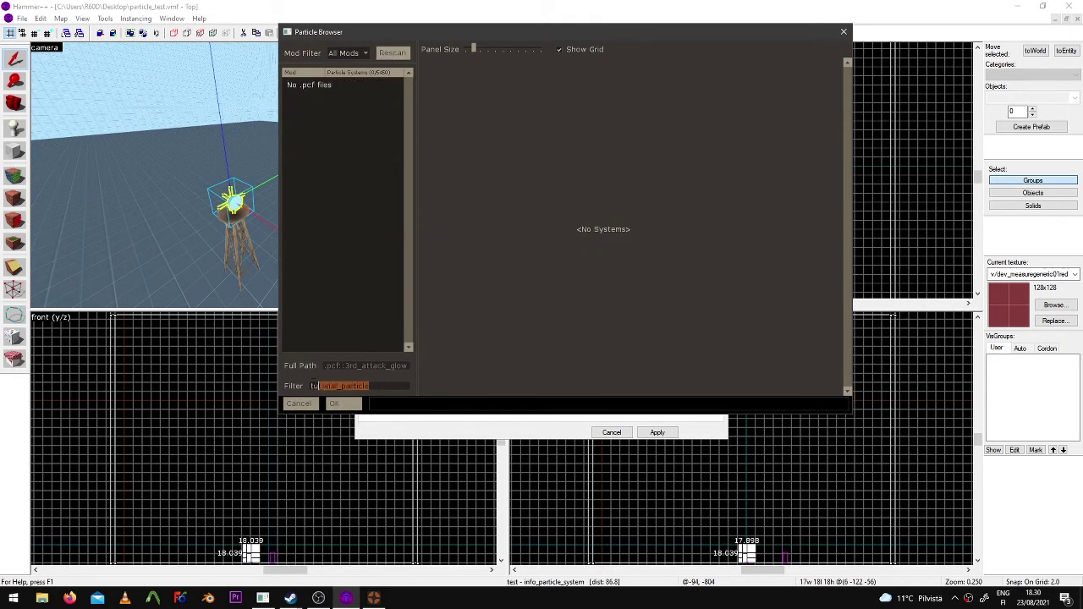
# Rescan the particle browser with the filter "tutorial" and apply tutorial_particle as the info_particle_system's particle system name
pyautogui.moveTo(314, 384); pyautogui.dragTo(274, 374)
pyautogui.write('torial')
pyautogui.click(404, 56)
pyautogui.click(514, 136)
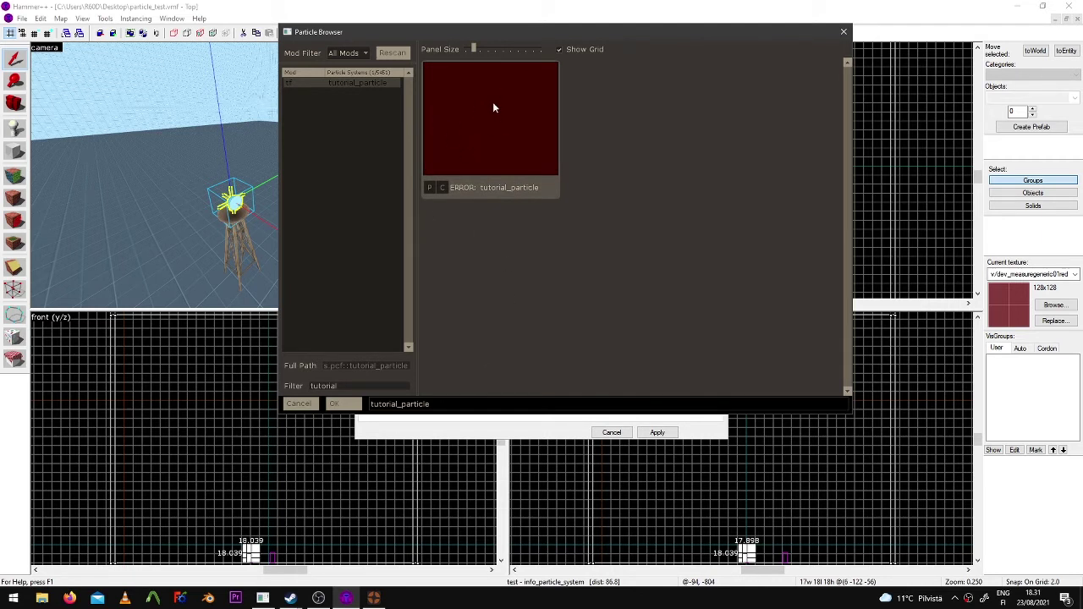
pyautogui.click(345, 409)
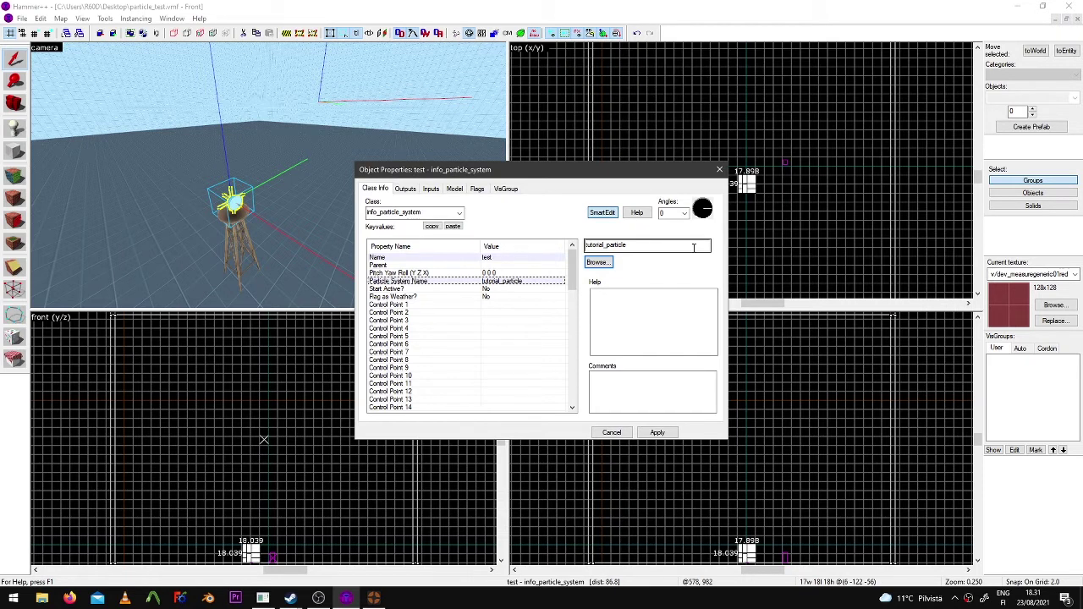
pyautogui.doubleClick(616, 243)
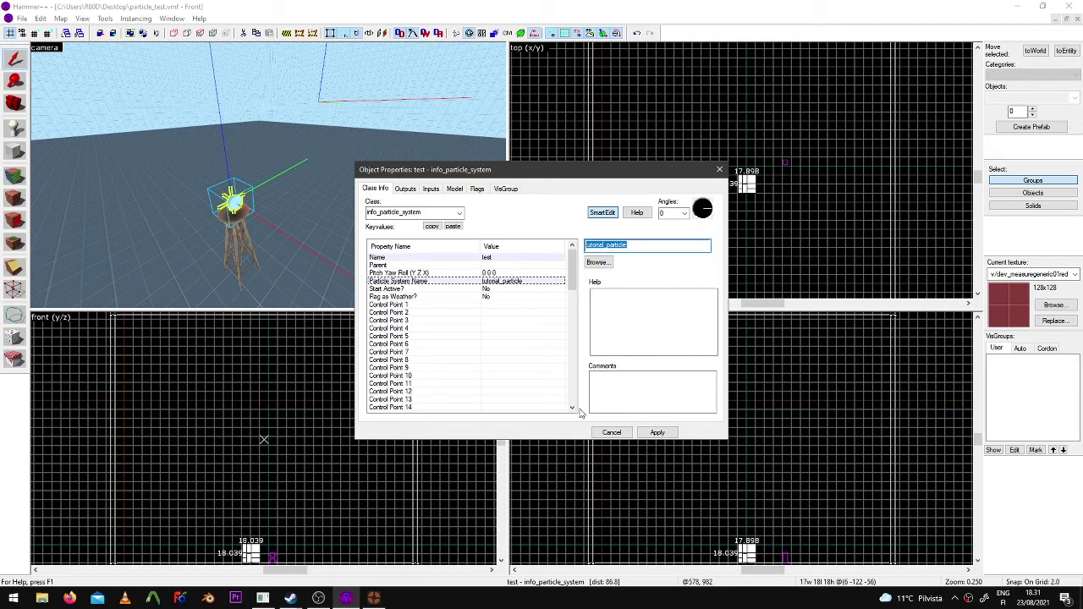
pyautogui.click(656, 436)
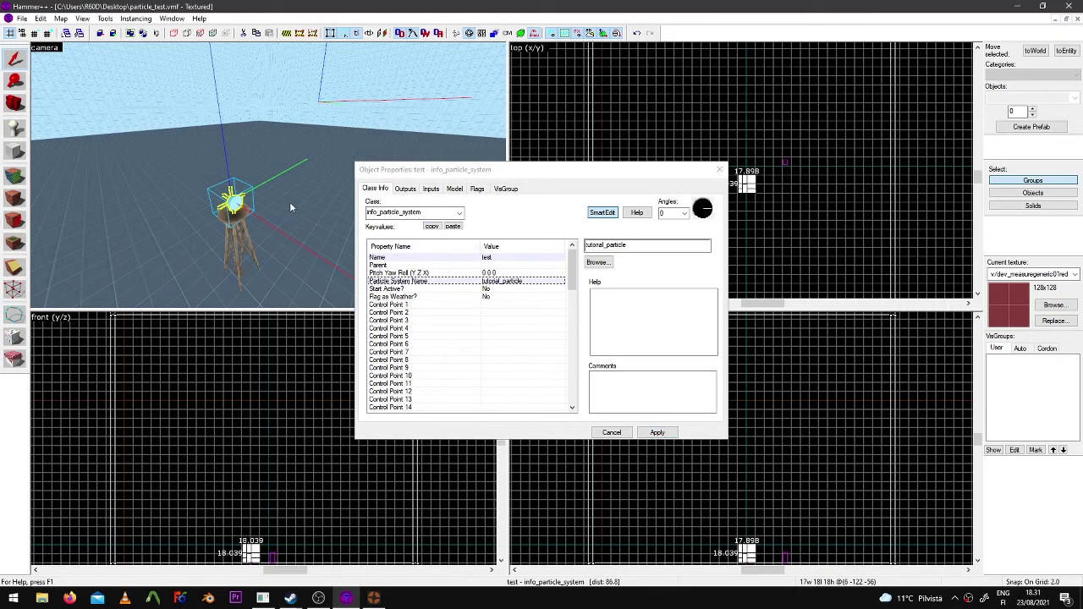
# Compile the particle_test map and dismiss the game instance warning
pyautogui.press('z')
pyautogui.press('z')
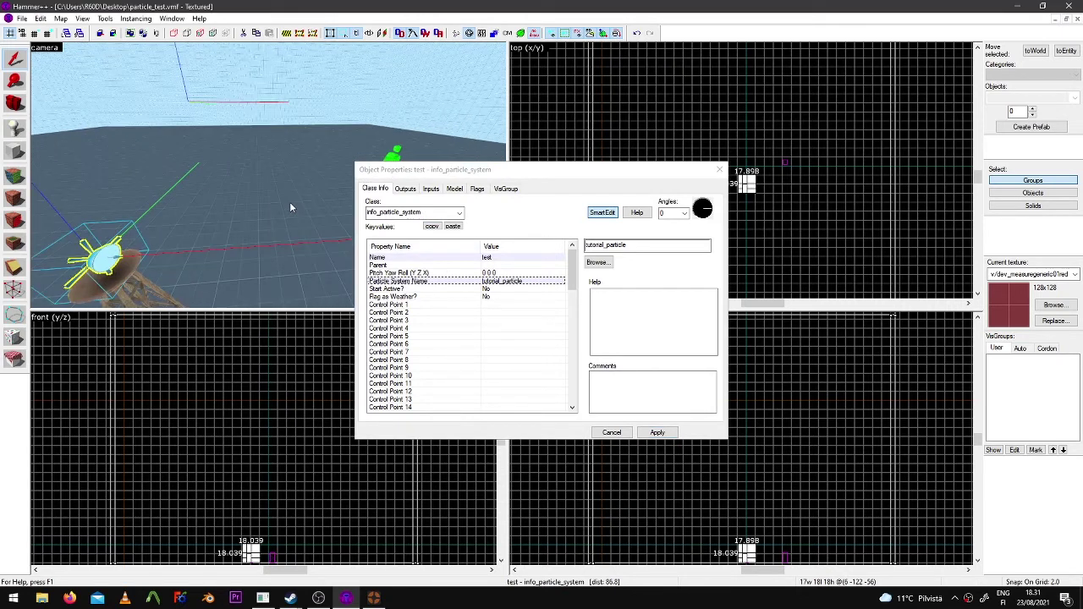
pyautogui.click(455, 34)
pyautogui.click(548, 395)
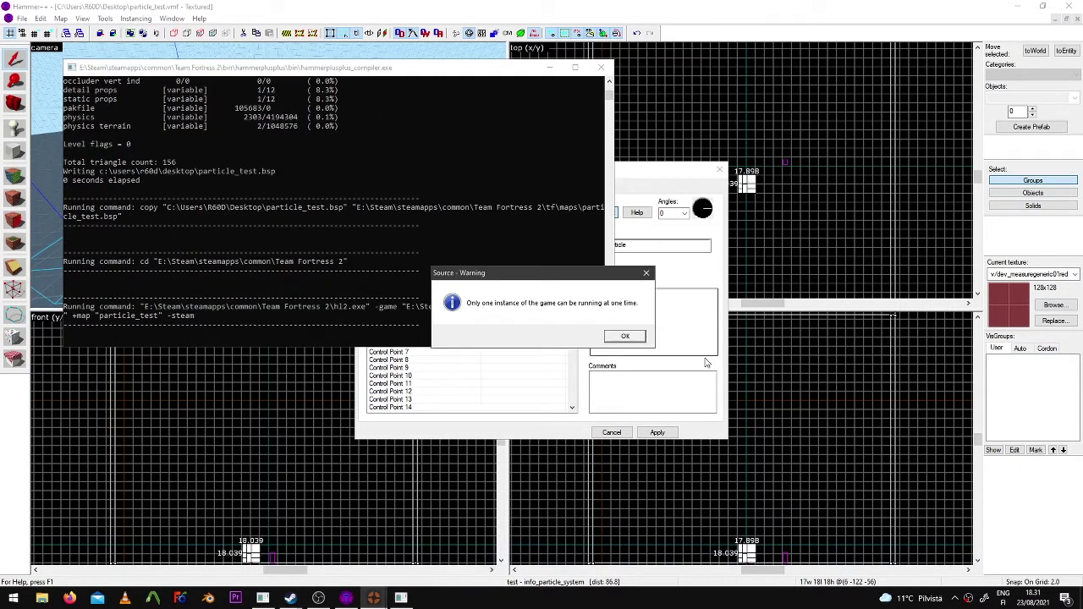
pyautogui.click(634, 336)
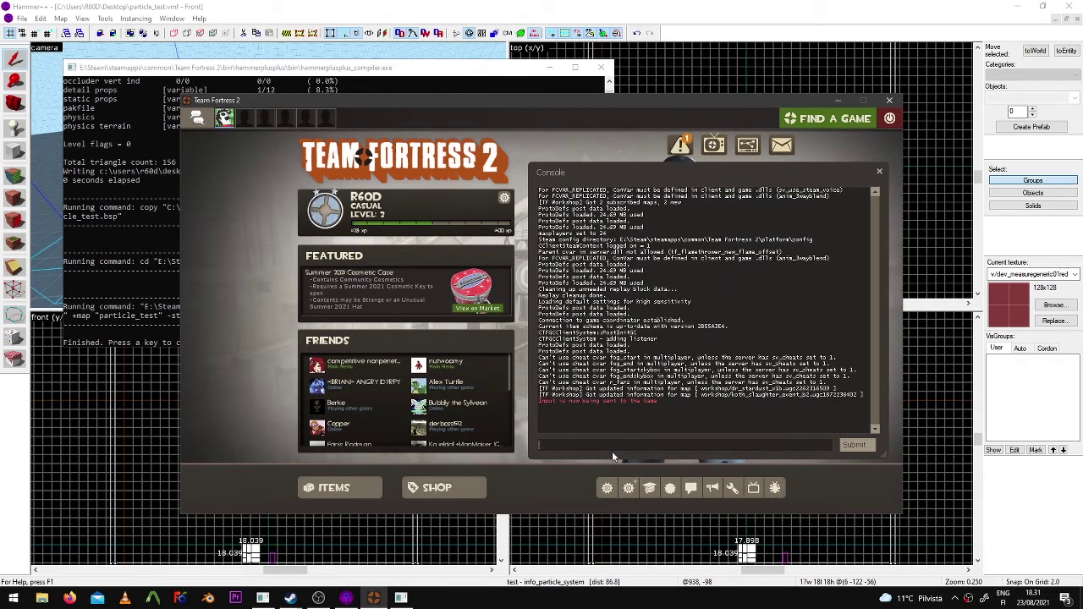
# Load the particle_test map in Team Fortress 2 with the console command map particle_test
pyautogui.write('map pla')
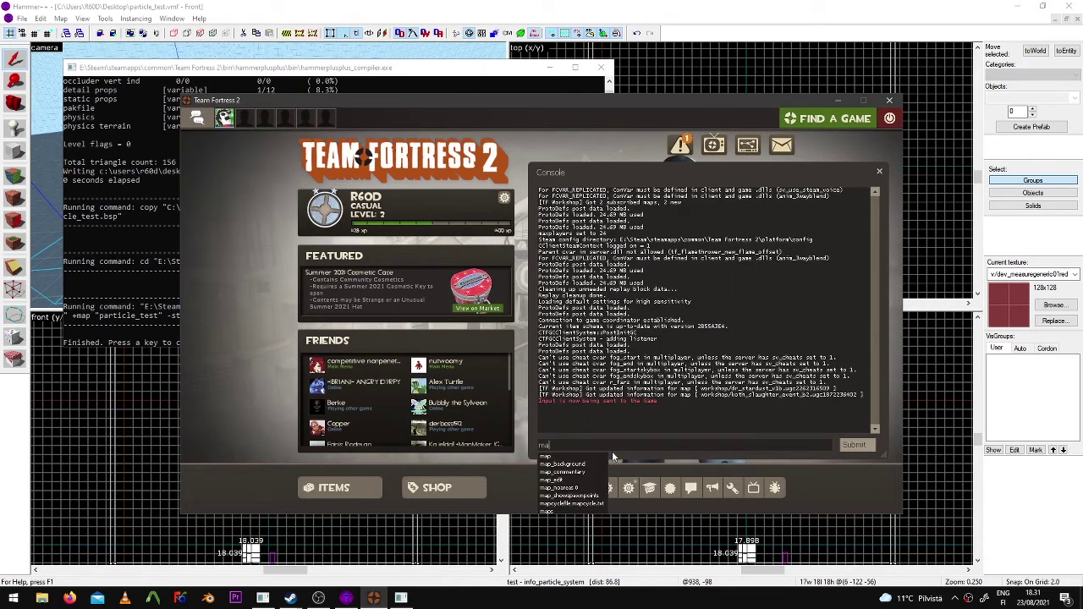
pyautogui.press('BackSpace')
pyautogui.press('BackSpace')
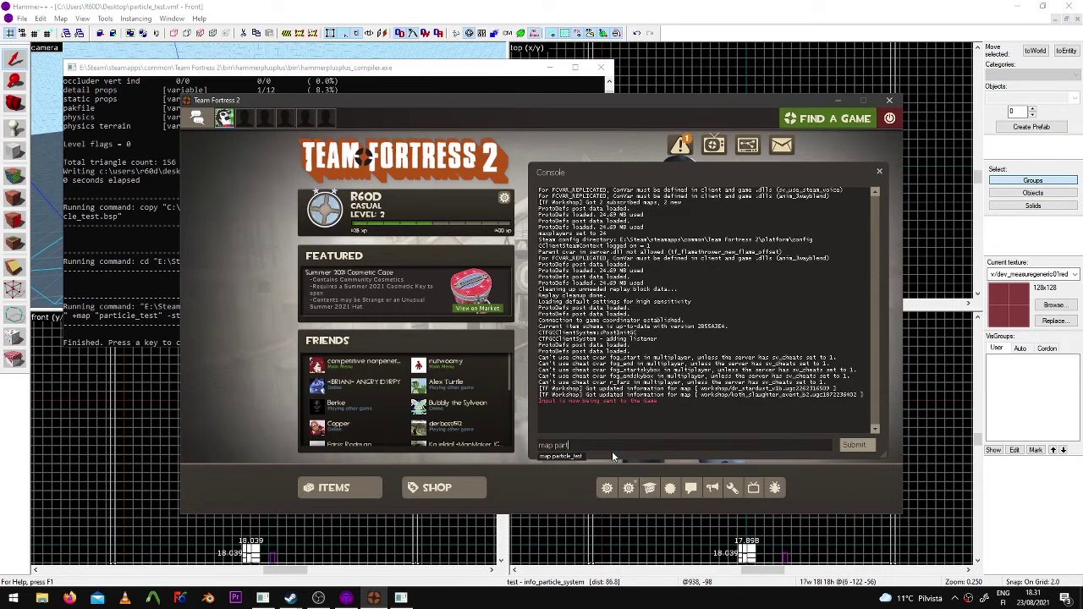
pyautogui.write('article_test')
pyautogui.press('Return')
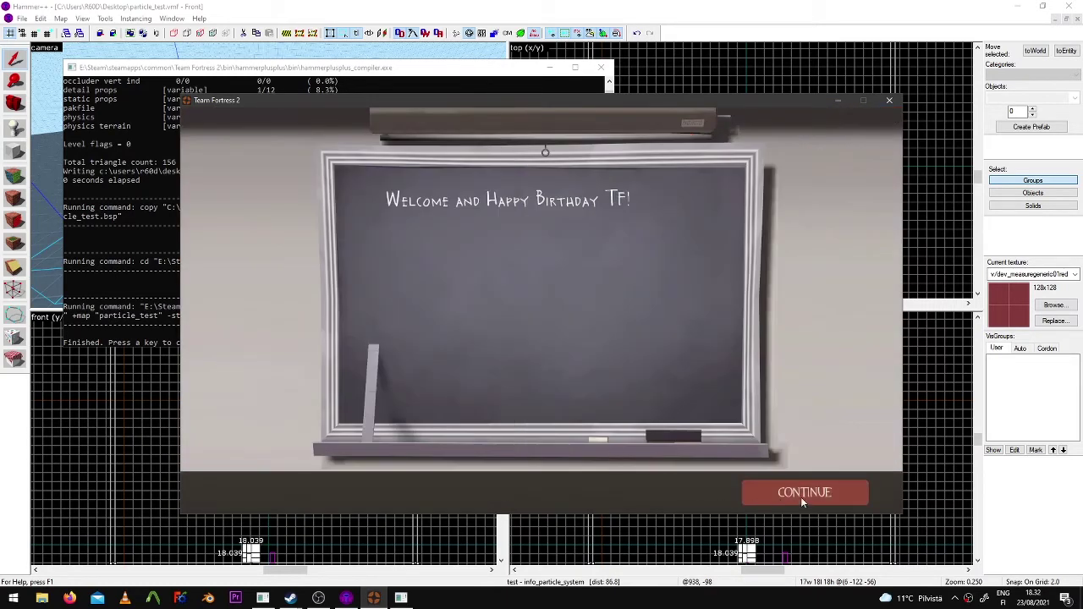
# Enter the map, switch to the melee weapon, and approach the wooden tower to look for the particle effect
pyautogui.click(802, 492)
pyautogui.press('3')
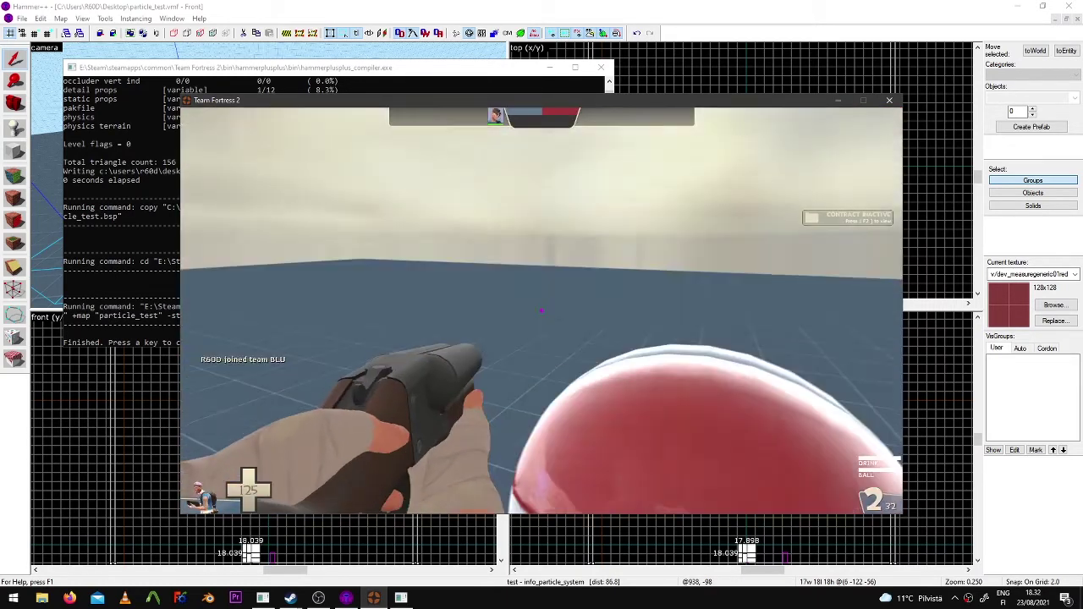
pyautogui.press('3')
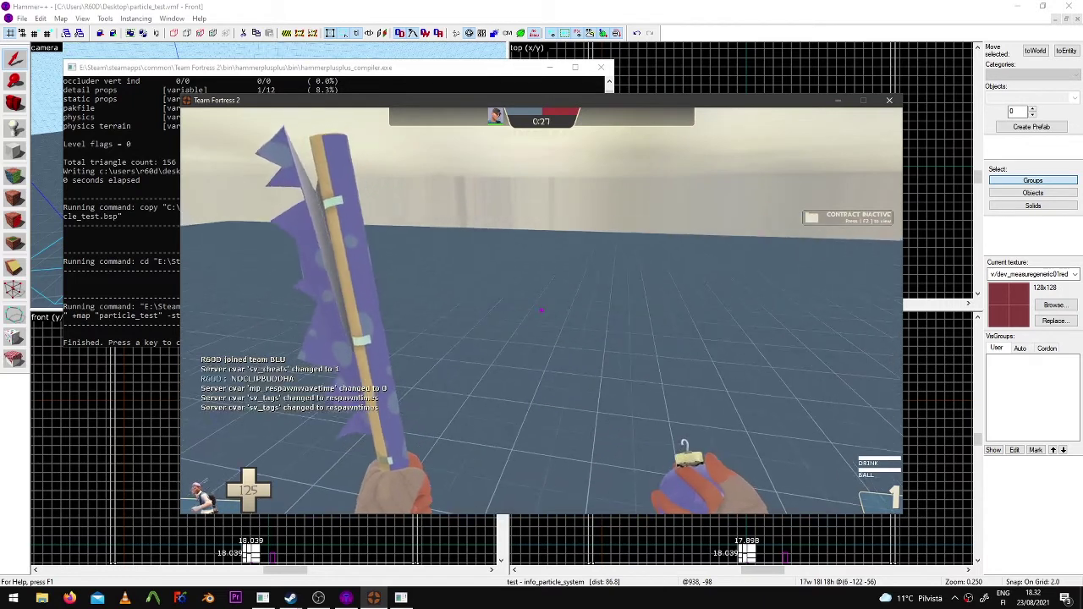
pyautogui.rightClick(541, 311)
pyautogui.press('w')
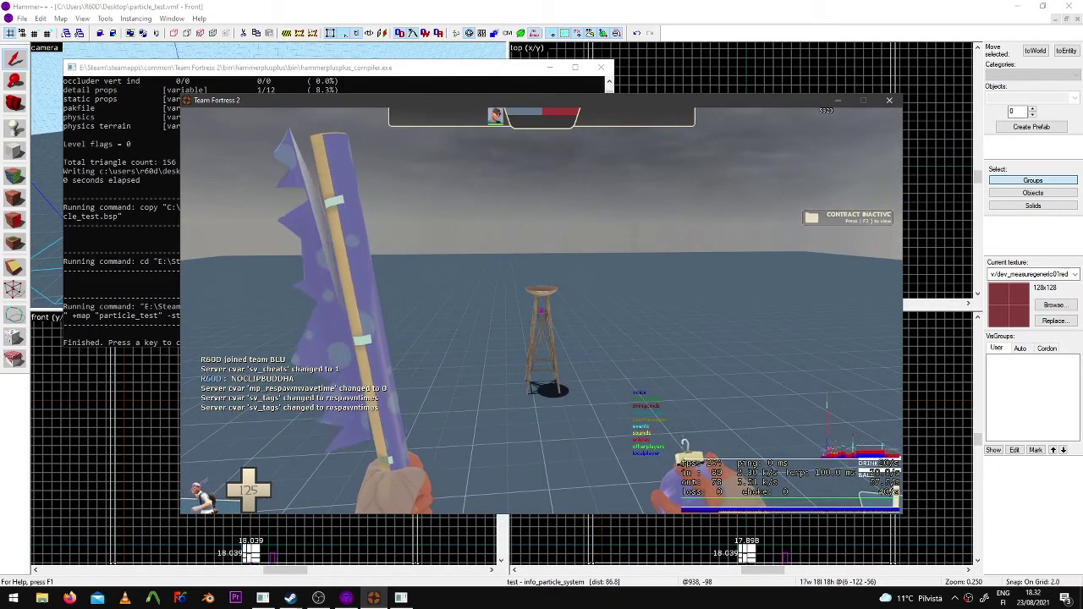
pyautogui.press('v')
pyautogui.press('w')
pyautogui.press('Escape')
# Switch to Hammer++, add an output targeting test on the info_particle_system, and check which inputs it accepts
pyautogui.hotkey('alt', 'Tab')
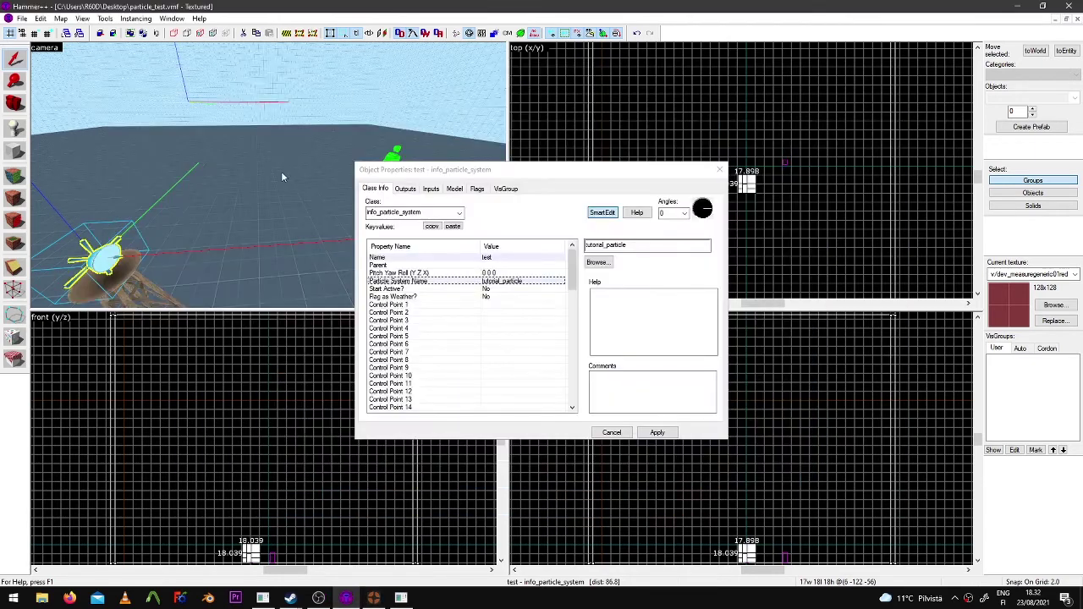
pyautogui.click(404, 190)
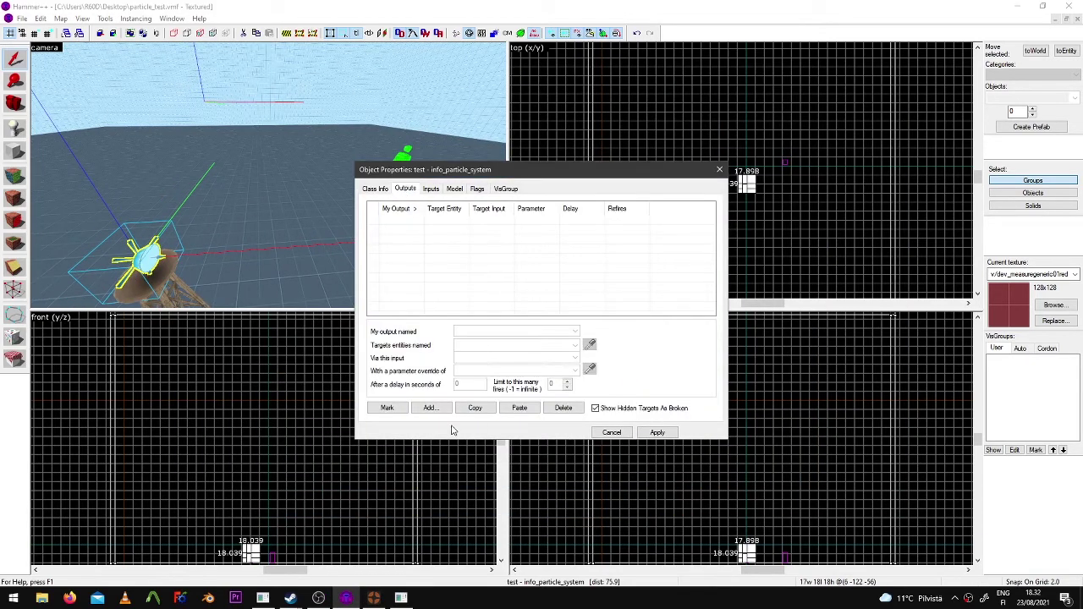
pyautogui.click(430, 408)
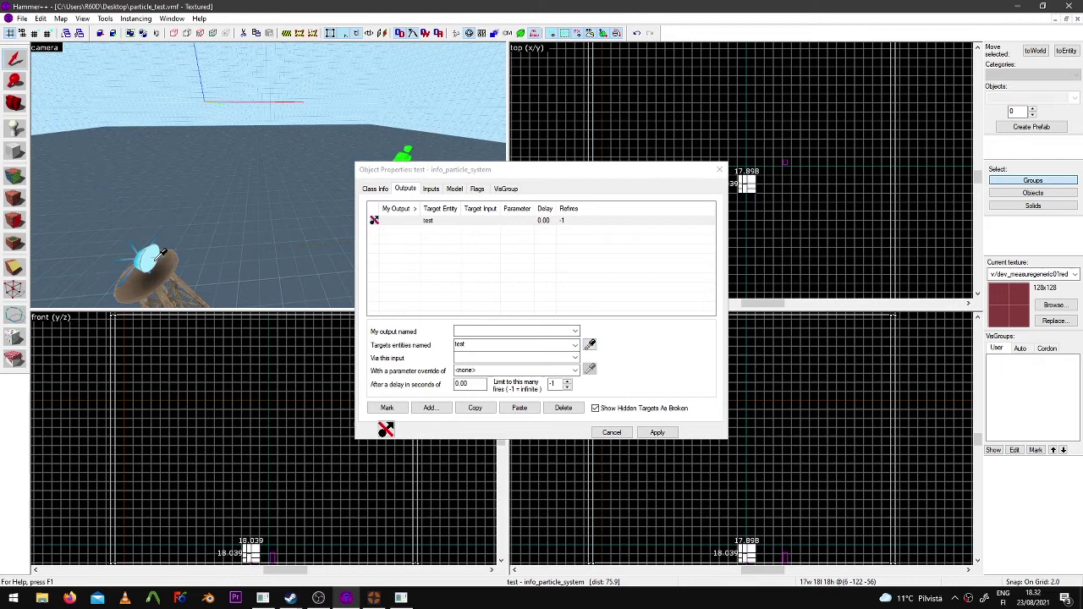
pyautogui.click(575, 344)
pyautogui.click(574, 358)
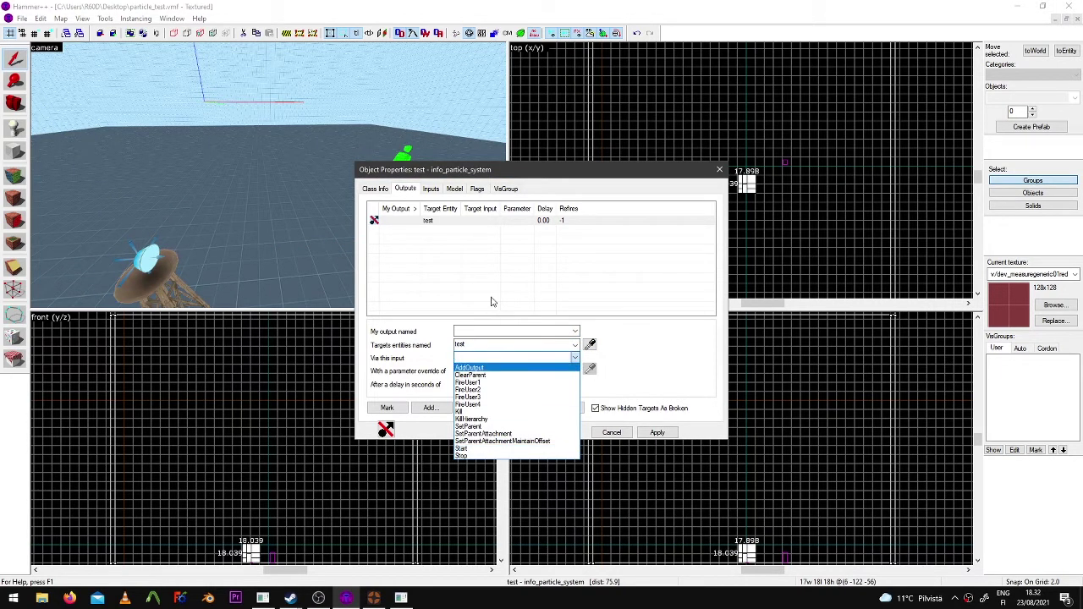
pyautogui.click(495, 239)
# Switch to Team Fortress 2, run ent_fire test start in the console, and view the particle in the map
pyautogui.click(373, 598)
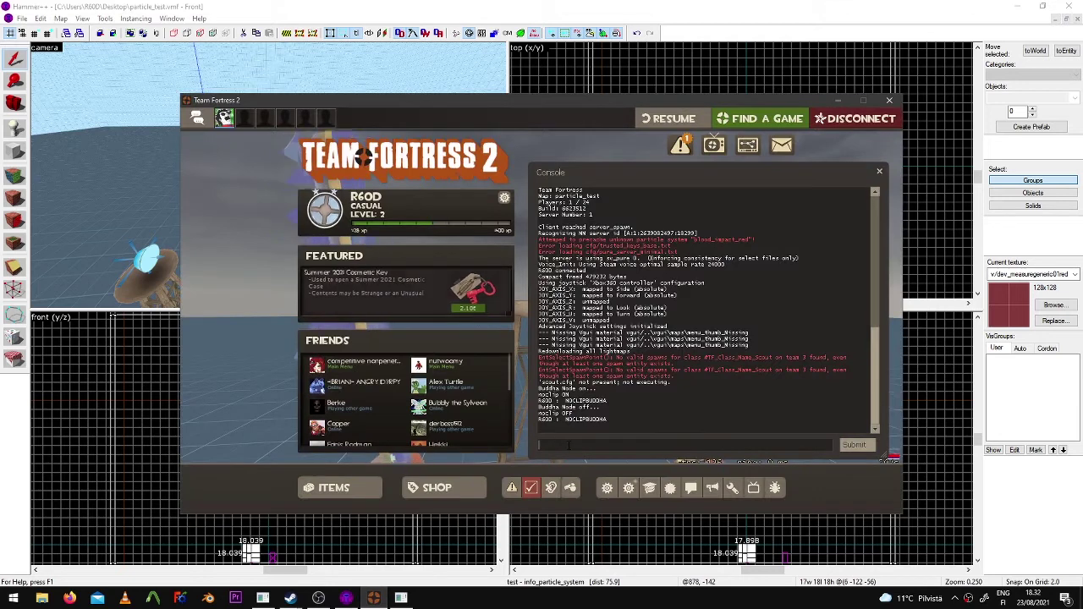
pyautogui.press('Escape')
pyautogui.press('`')
pyautogui.write('ent_fire test sta')
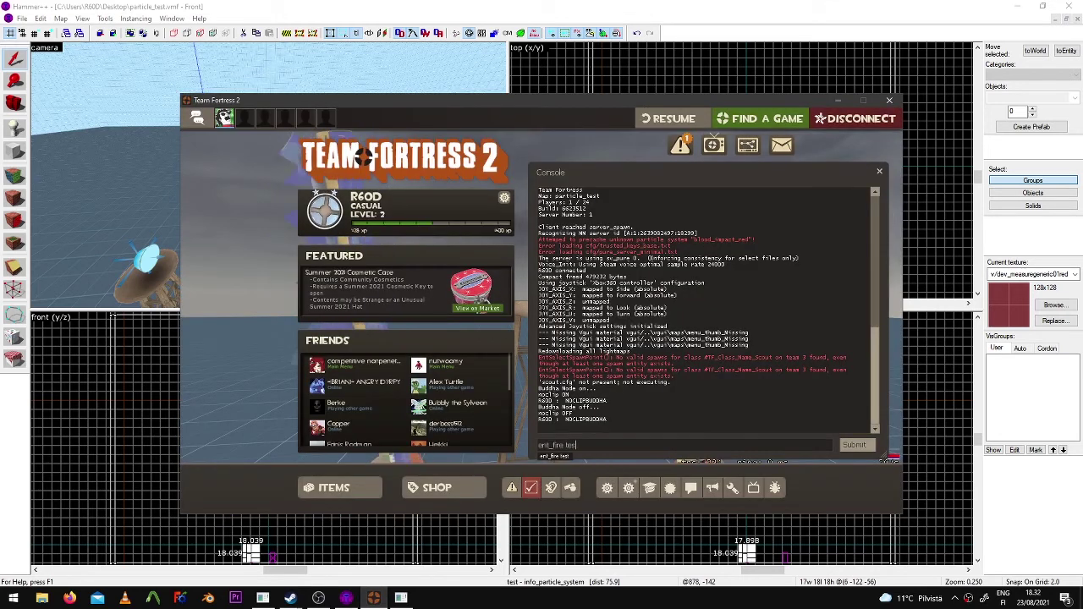
pyautogui.write('rt')
pyautogui.press('Return')
pyautogui.press('Escape')
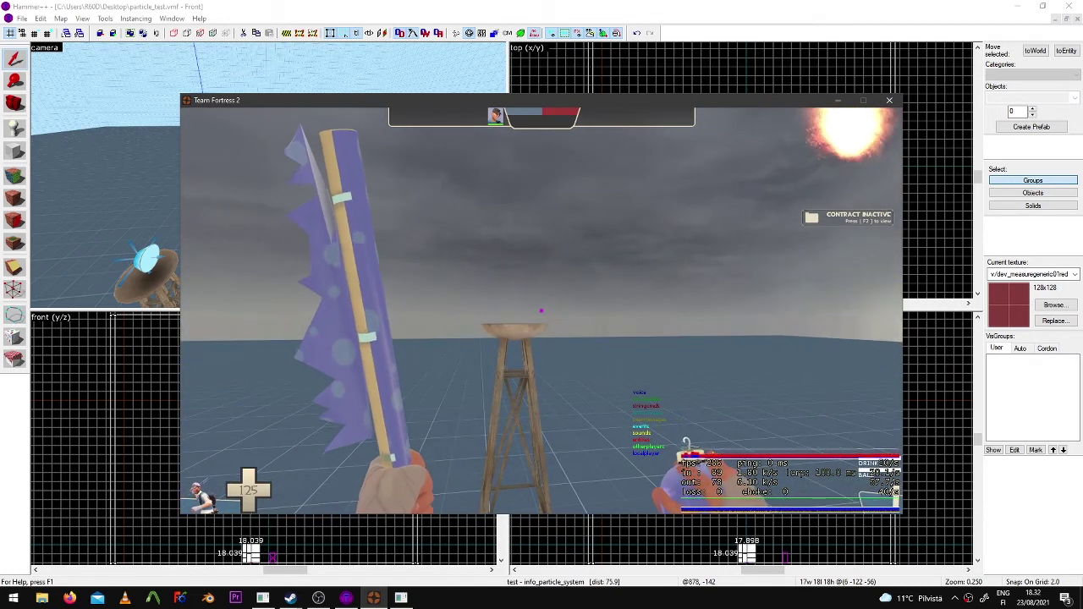
# Return to the particle editor, view the preview's control point settings, and switch to Hammer++ to look at the particle entity
pyautogui.press('F10')
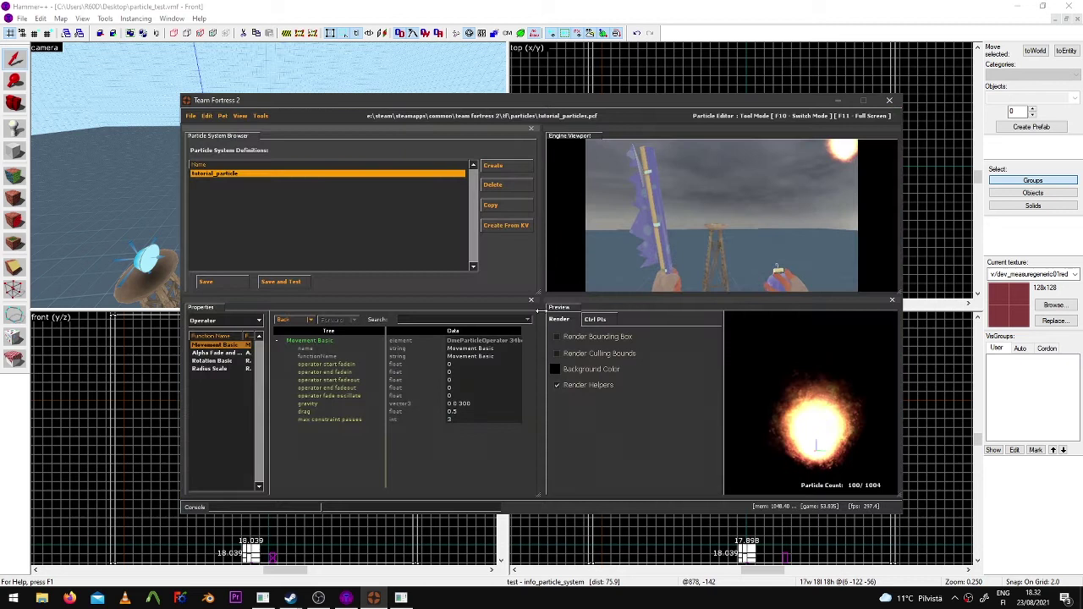
pyautogui.click(602, 318)
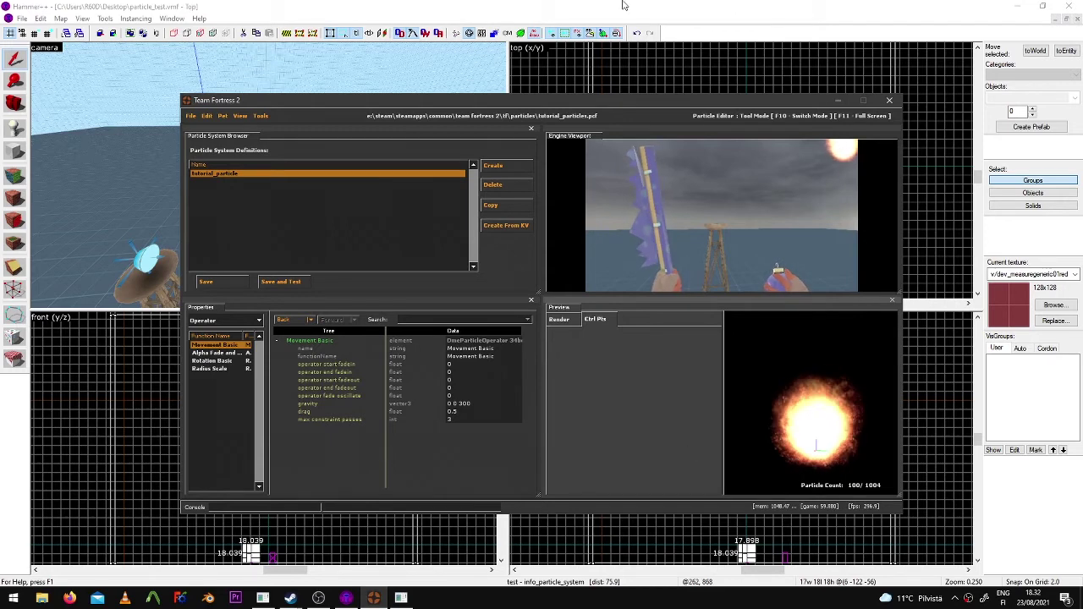
pyautogui.click(321, 206)
pyautogui.press('s')
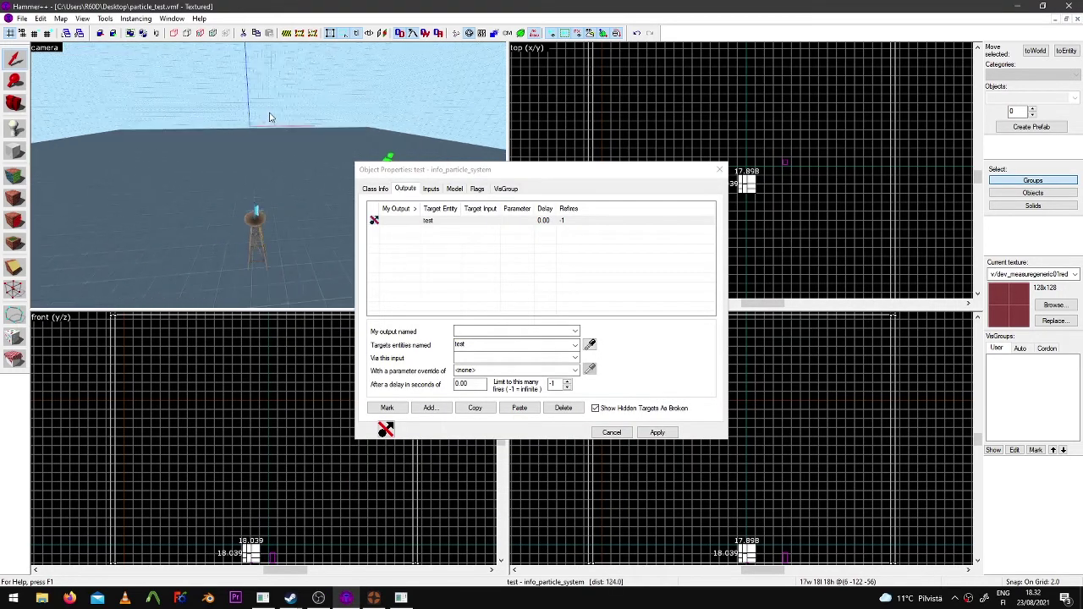
# Close the particle entity's properties, switch to the Team Fortress 2 particle editor, and add a Position Within Sphere Random initializer to tutorial_particle
pyautogui.press('a')
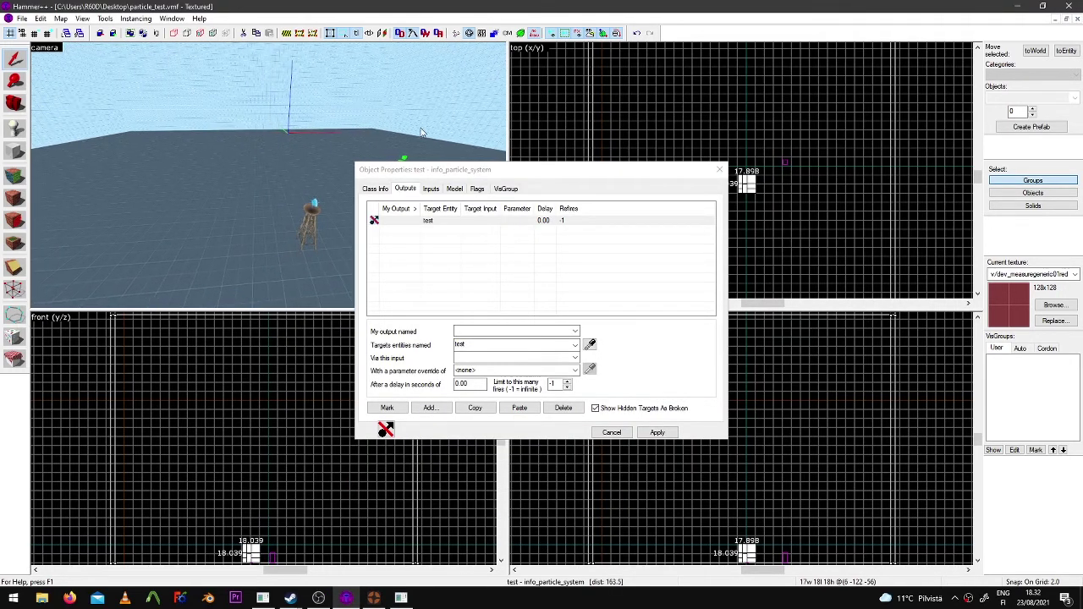
pyautogui.click(719, 171)
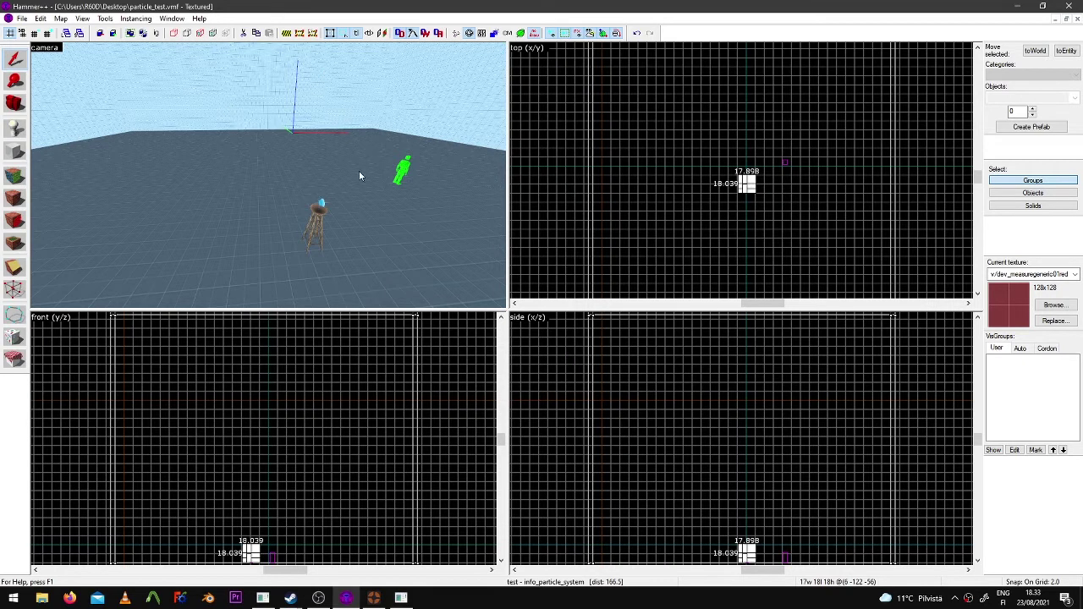
pyautogui.click(374, 598)
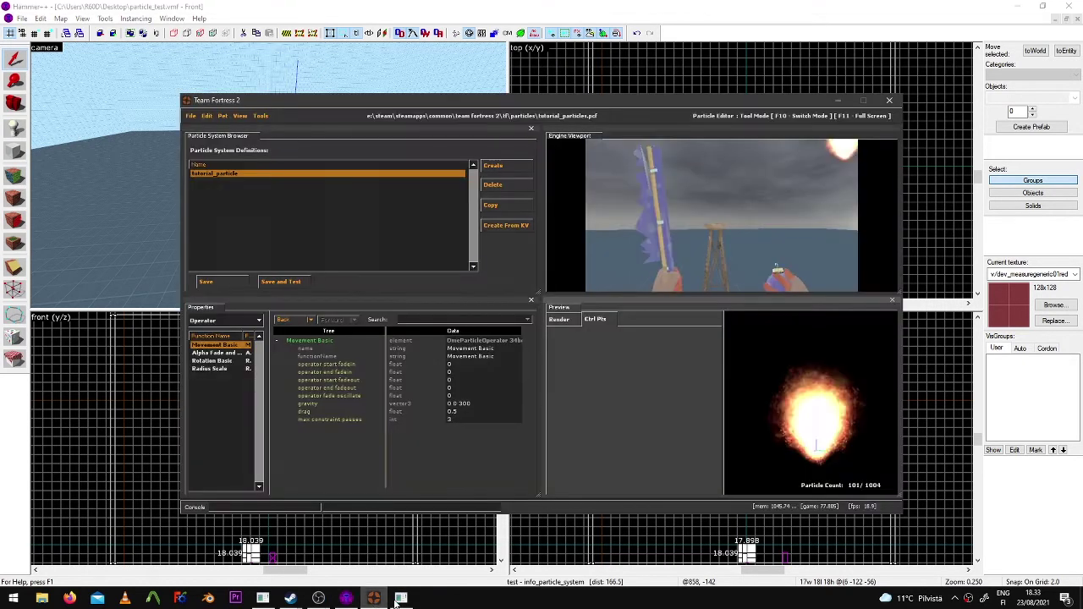
pyautogui.click(225, 320)
pyautogui.click(223, 356)
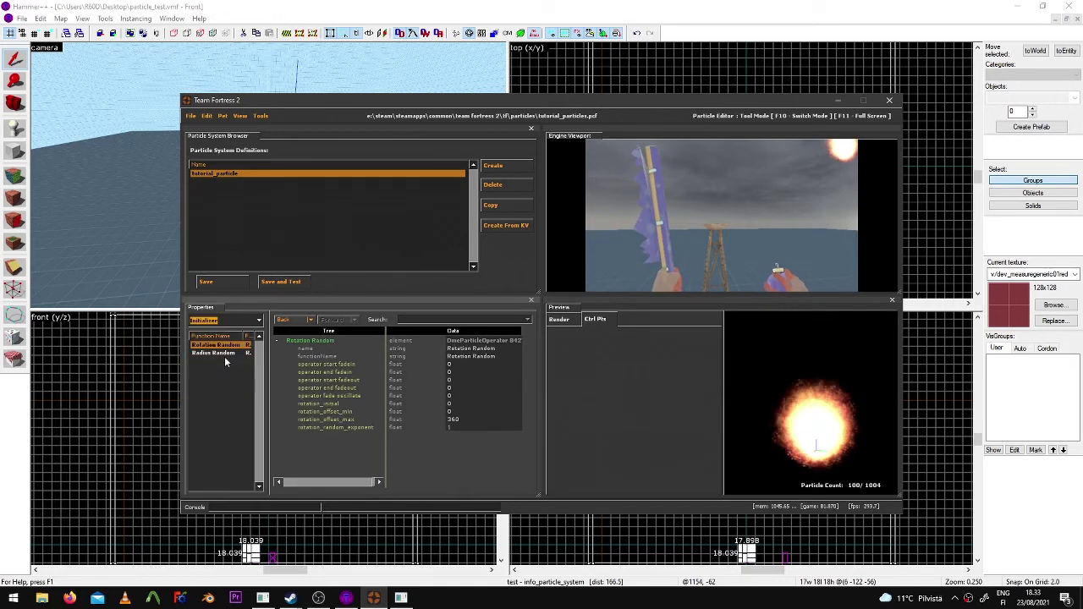
pyautogui.rightClick(225, 356)
pyautogui.click(235, 369)
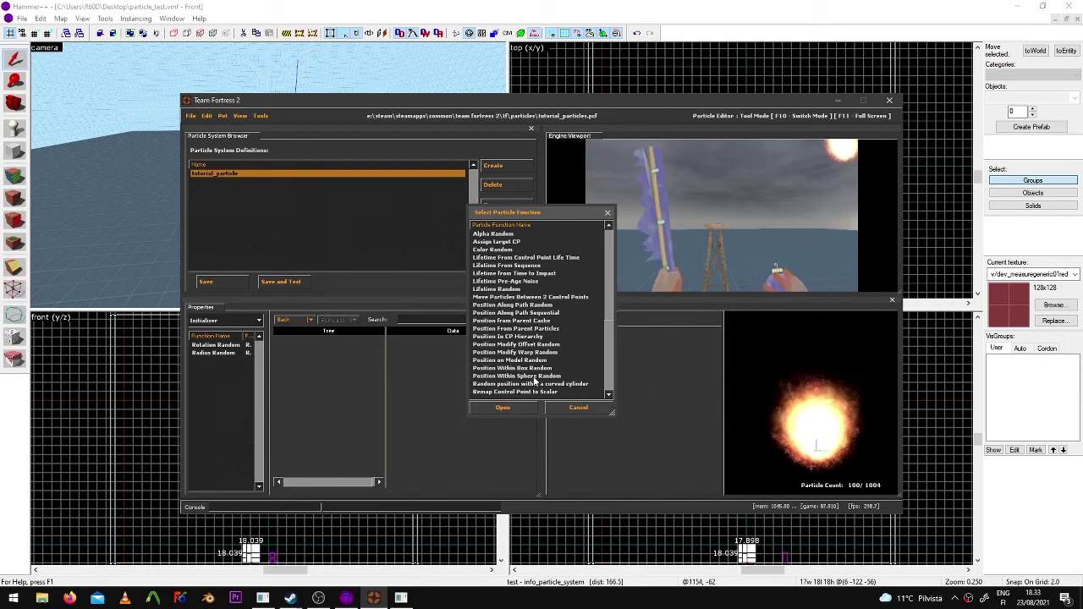
pyautogui.doubleClick(532, 376)
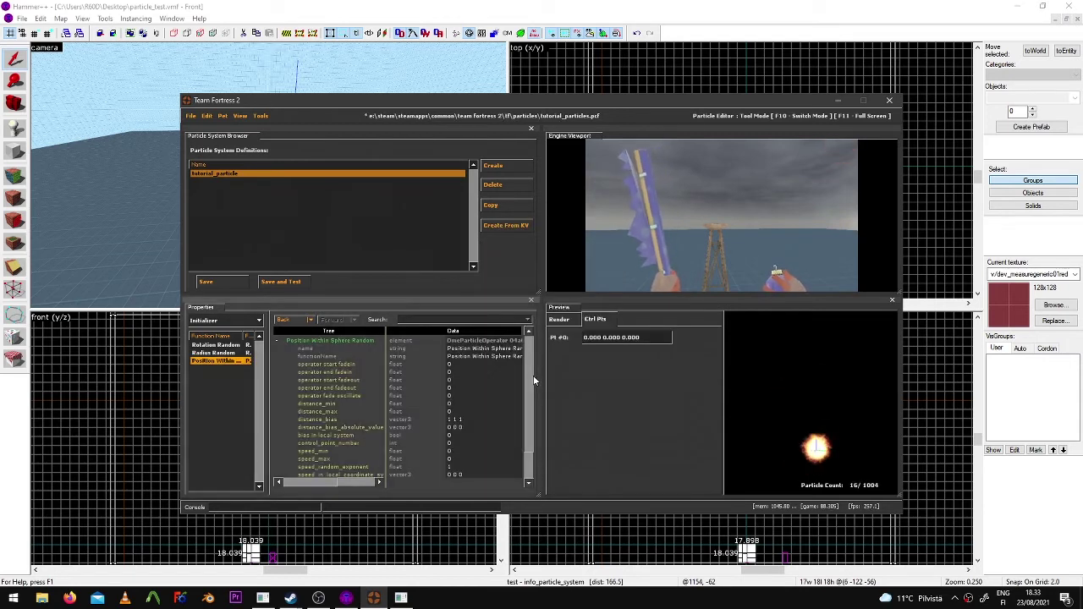
# Try a distance_max of 1 on the Position Within Sphere Random initializer
pyautogui.click(341, 411)
pyautogui.click(450, 411)
pyautogui.write('1')
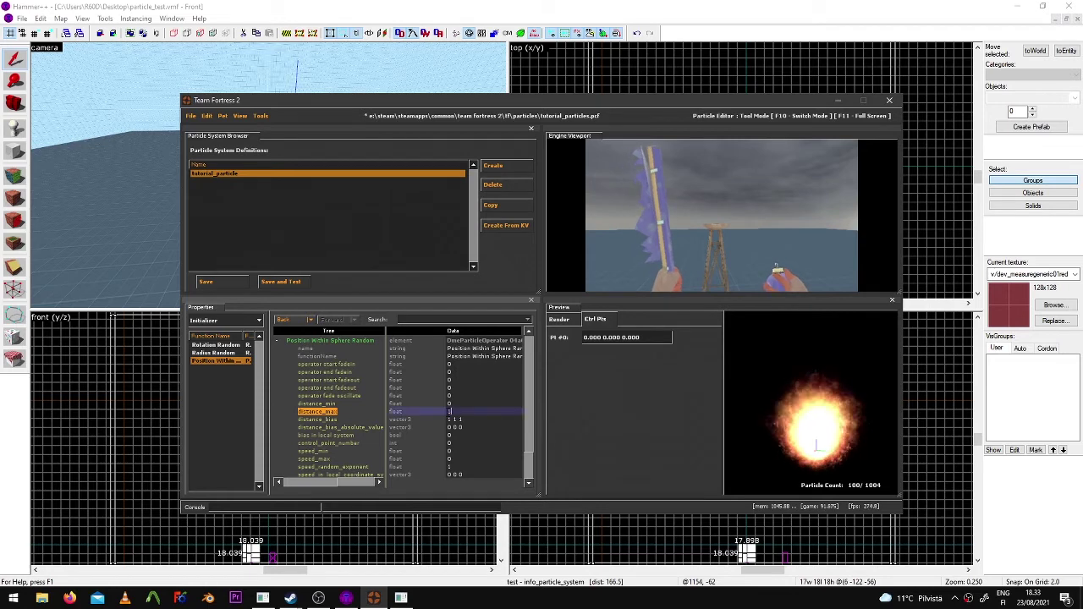
pyautogui.press('Return')
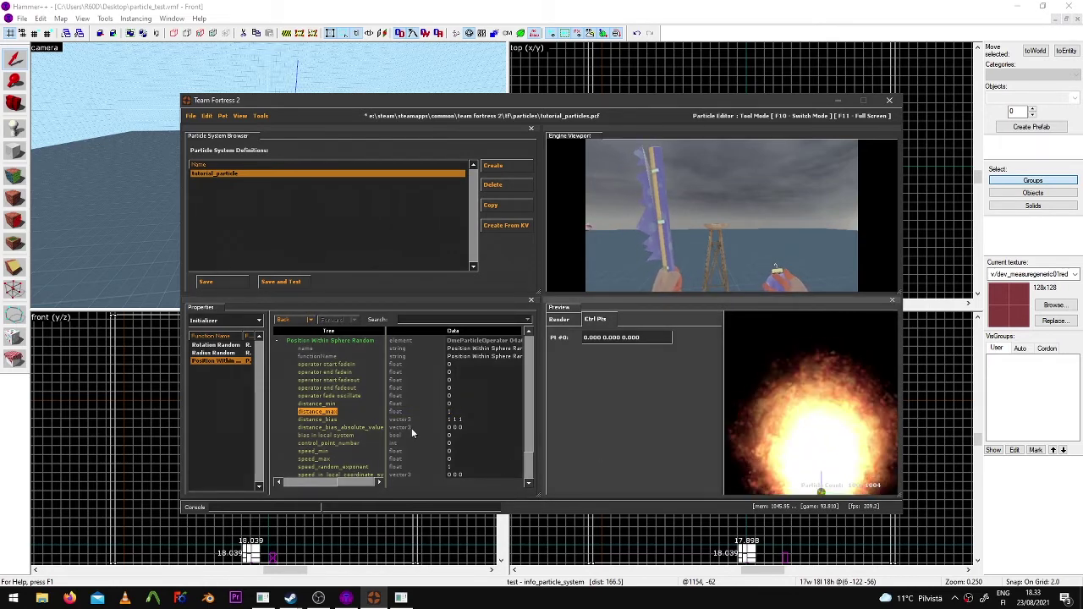
# Set distance_max of the Position Within Sphere Random initializer to 10 and view the particle preview
pyautogui.click(449, 411)
pyautogui.write('10')
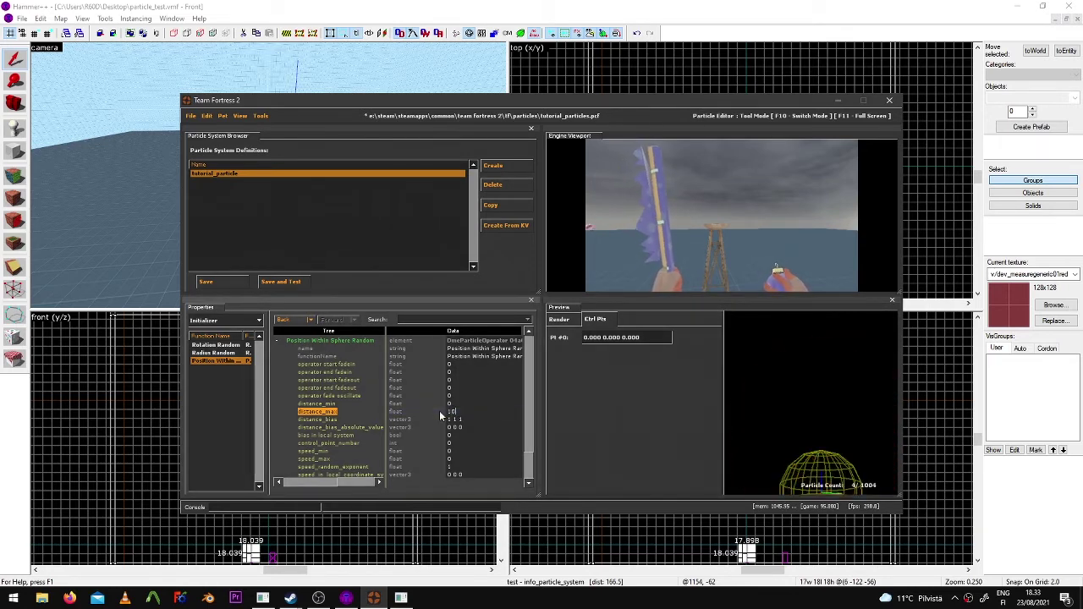
pyautogui.press('Return')
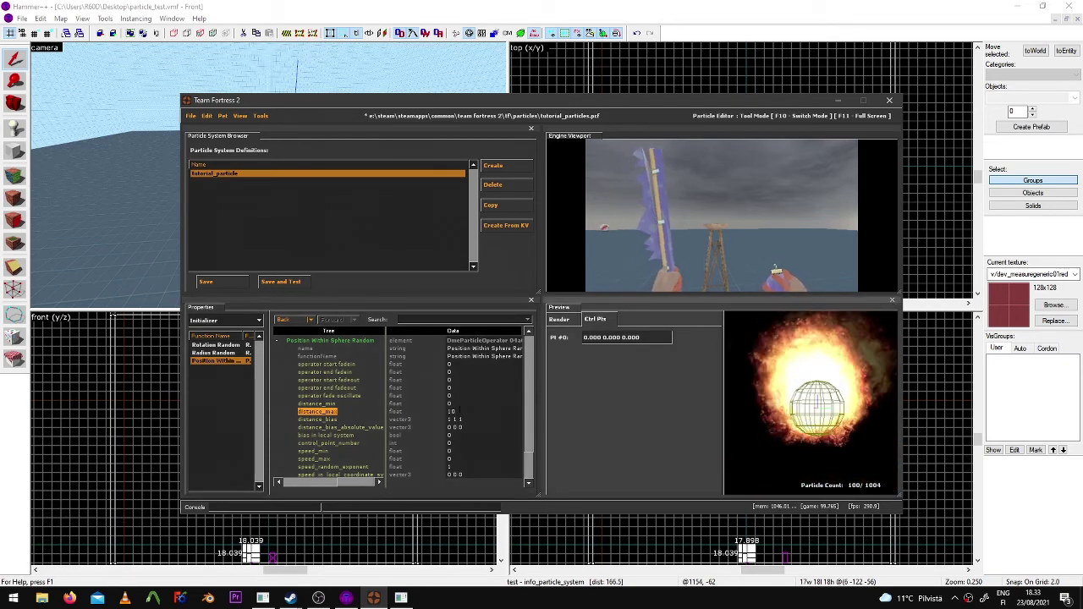
pyautogui.click(446, 412)
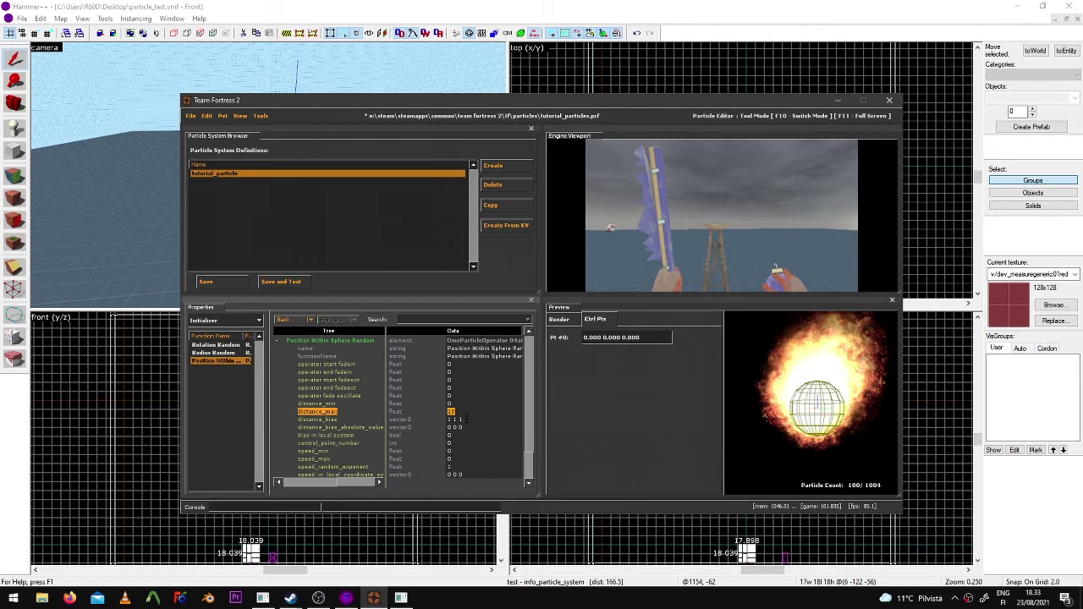
pyautogui.moveTo(798, 374); pyautogui.dragTo(798, 398, button='right')
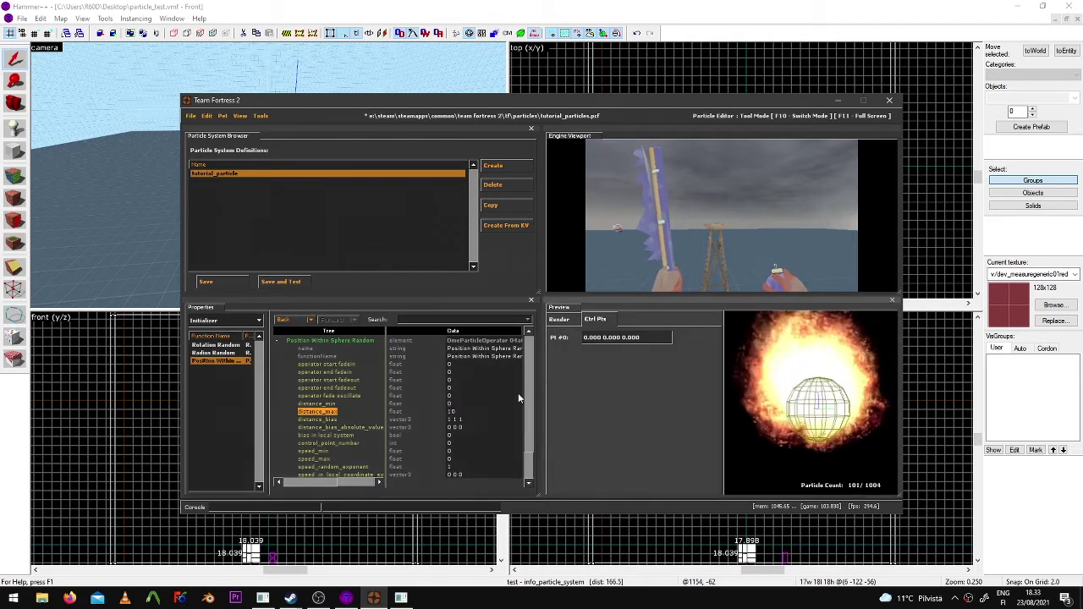
# Try a distance_min of 10 on the sphere initializer, view it in the preview, and reset distance_min to 0
pyautogui.moveTo(460, 403); pyautogui.dragTo(436, 403)
pyautogui.write('10')
pyautogui.press('Return')
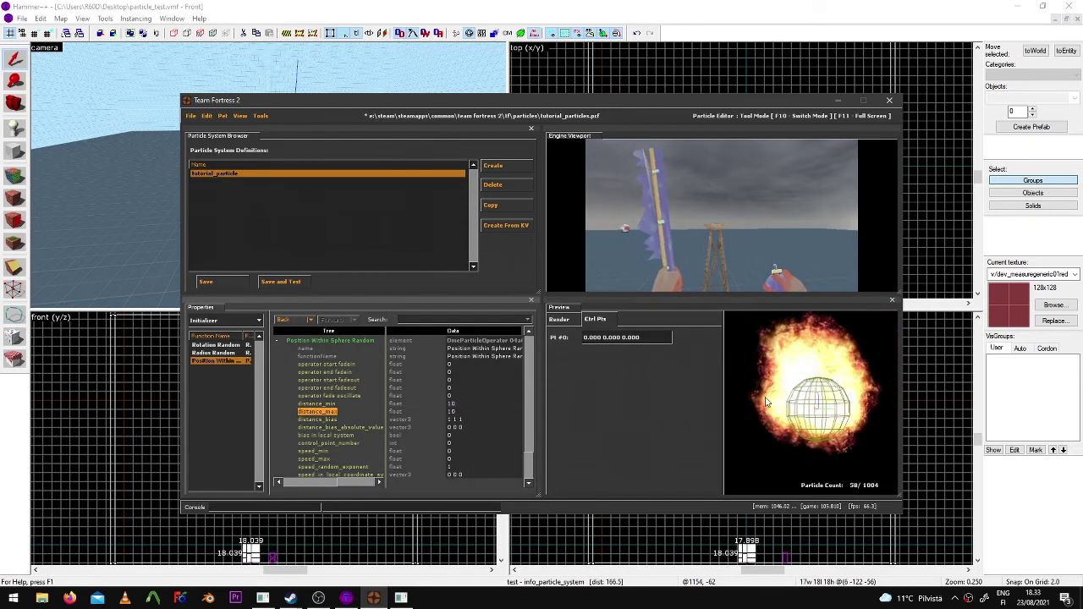
pyautogui.moveTo(765, 398); pyautogui.dragTo(785, 409, button='right')
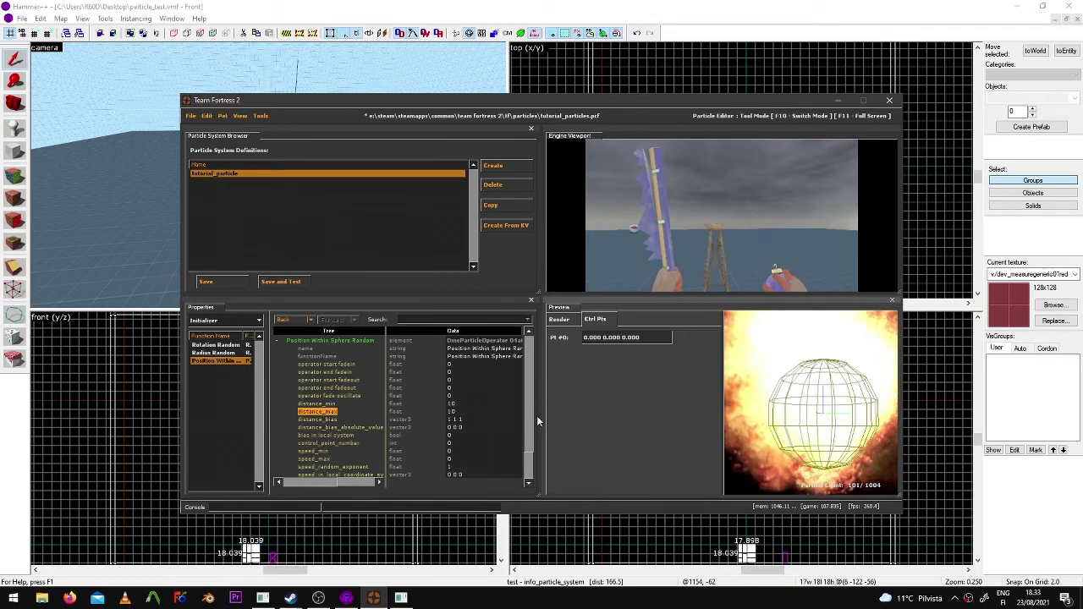
pyautogui.moveTo(466, 402); pyautogui.dragTo(439, 403)
pyautogui.write('0')
pyautogui.press('Return')
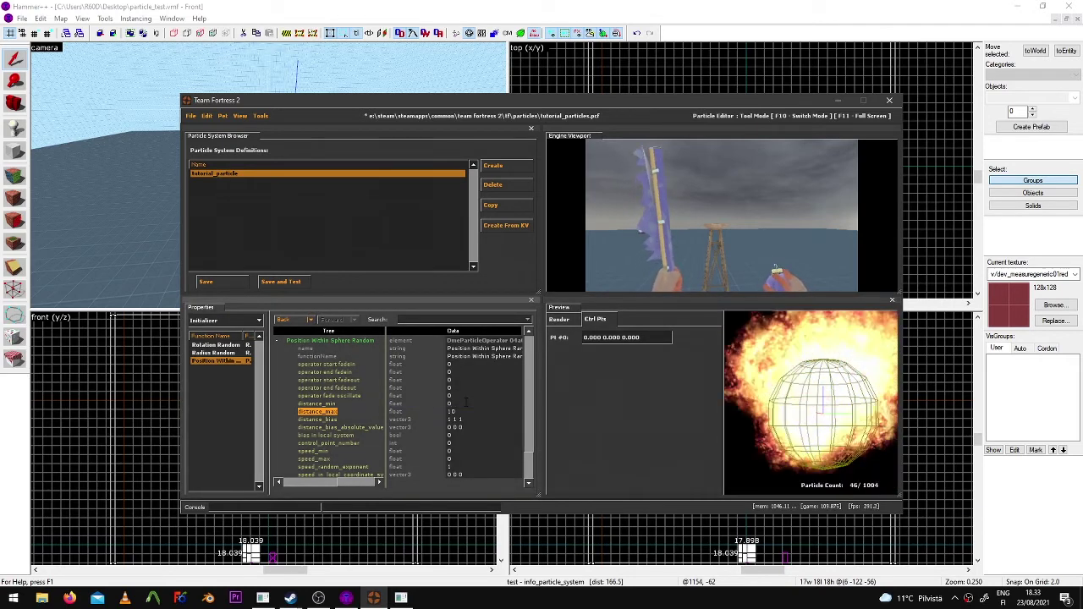
pyautogui.scroll(-3, 813, 380)
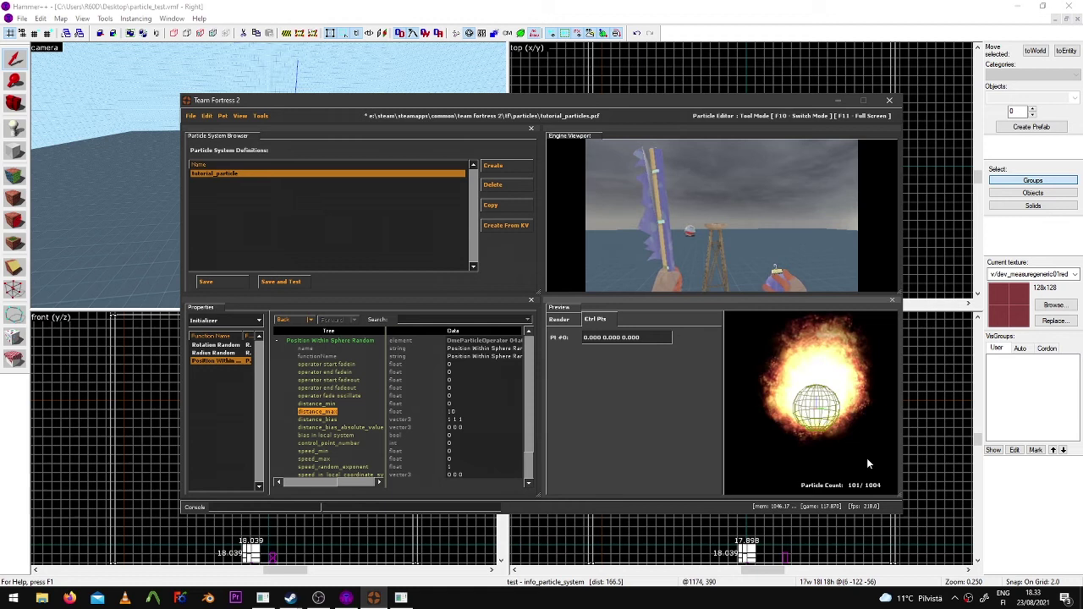
# View the preview's render and control point settings, and switch to Hammer++ to view the info_particle_system properties
pyautogui.click(572, 323)
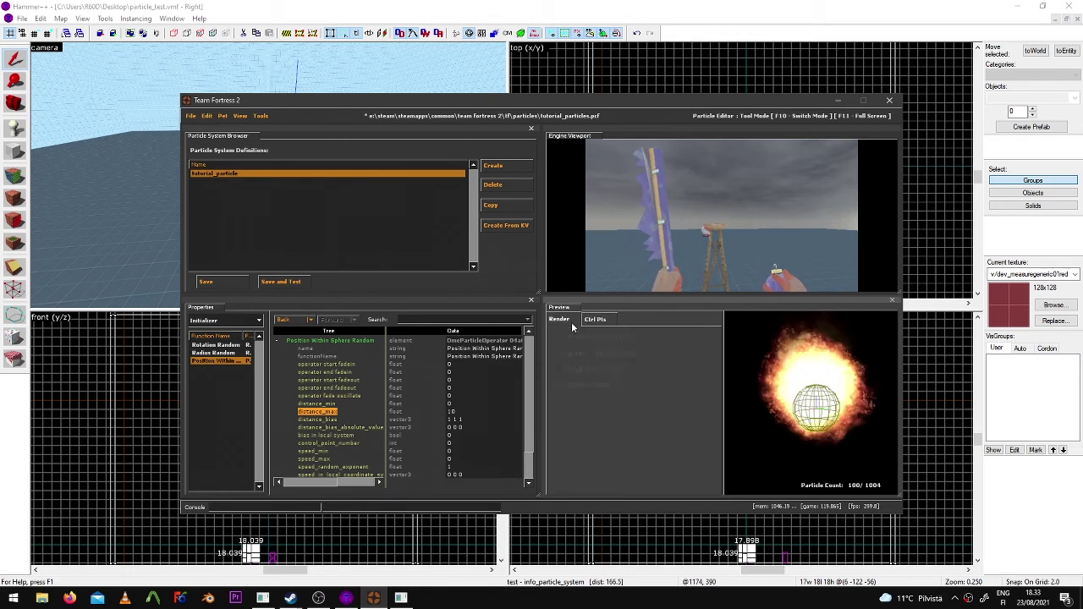
pyautogui.click(595, 319)
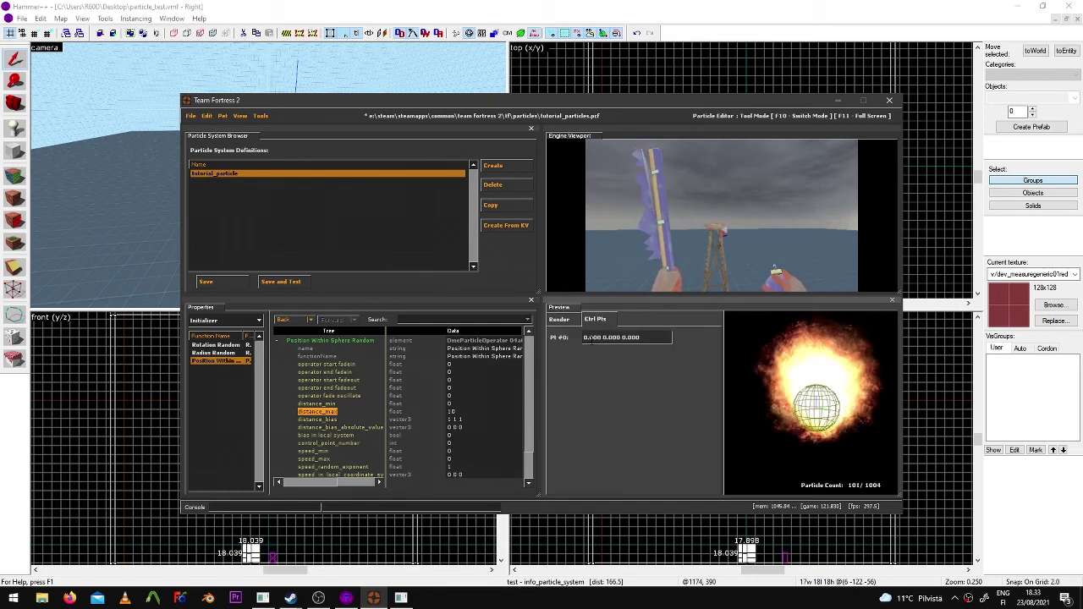
pyautogui.click(406, 5)
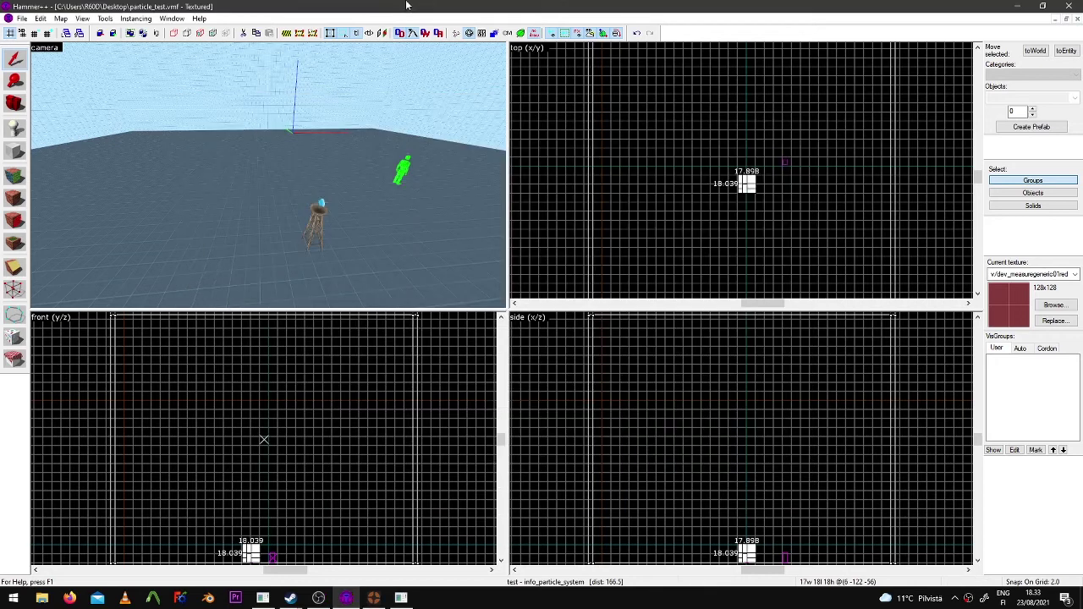
pyautogui.doubleClick(318, 218)
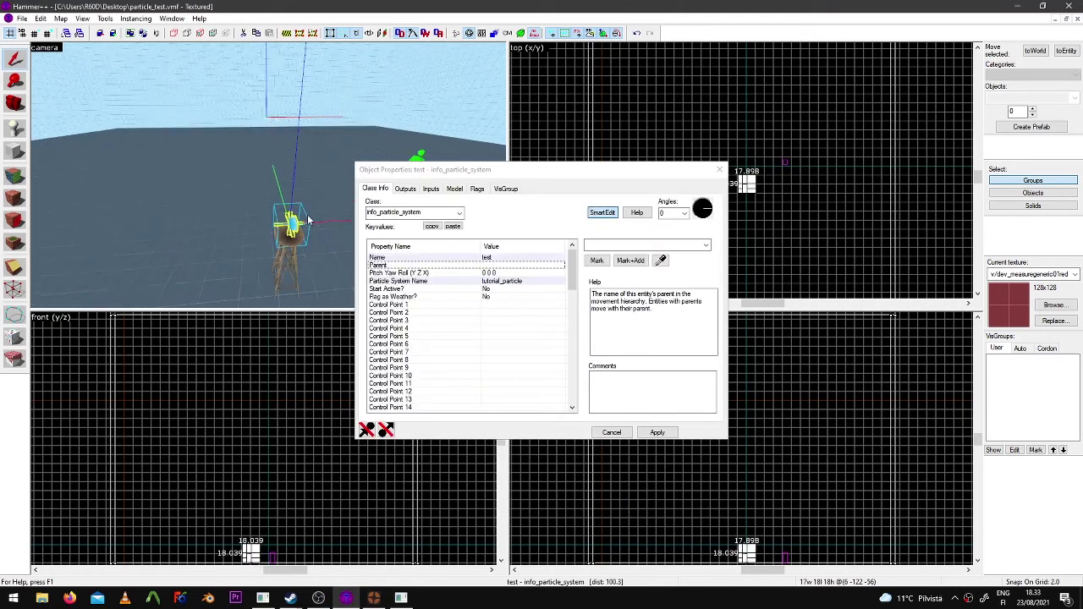
pyautogui.press('d')
pyautogui.press('s')
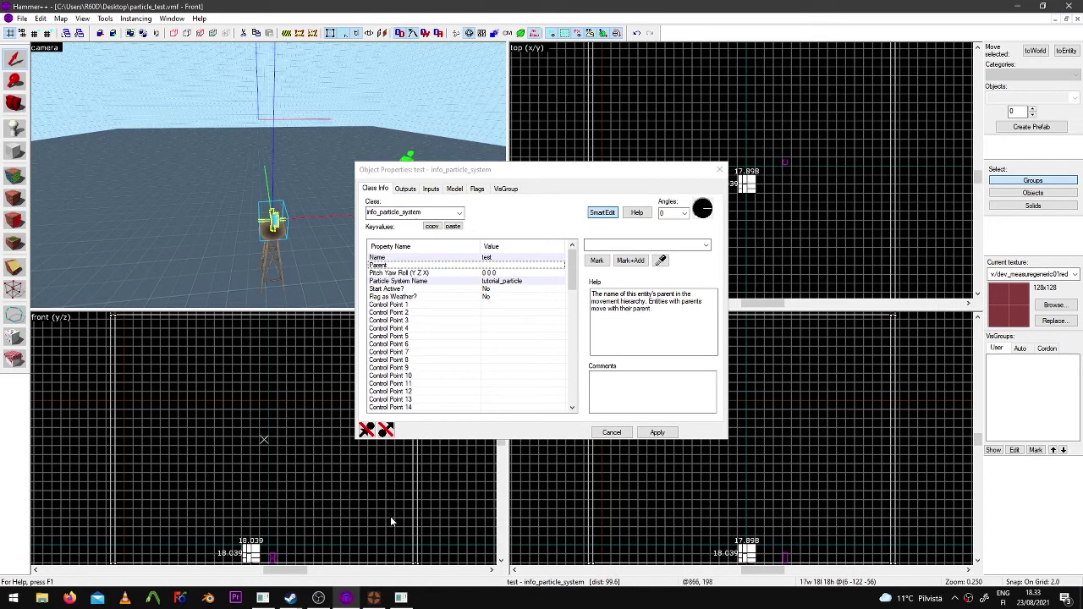
# Switch to the particle editor, save the particle file, and run ent_fire test start in the game console
pyautogui.click(375, 598)
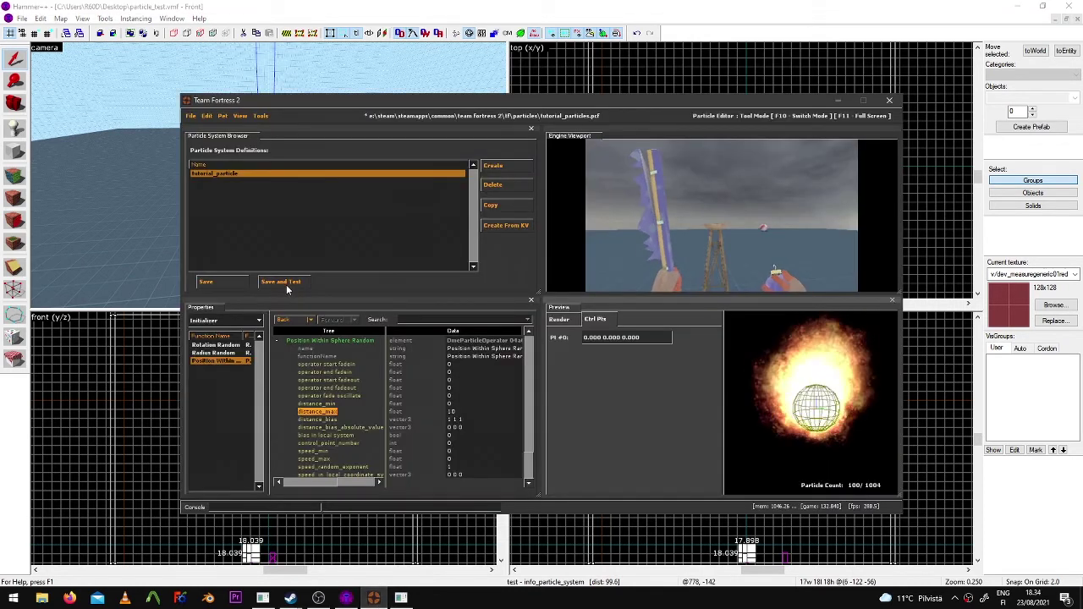
pyautogui.click(676, 270)
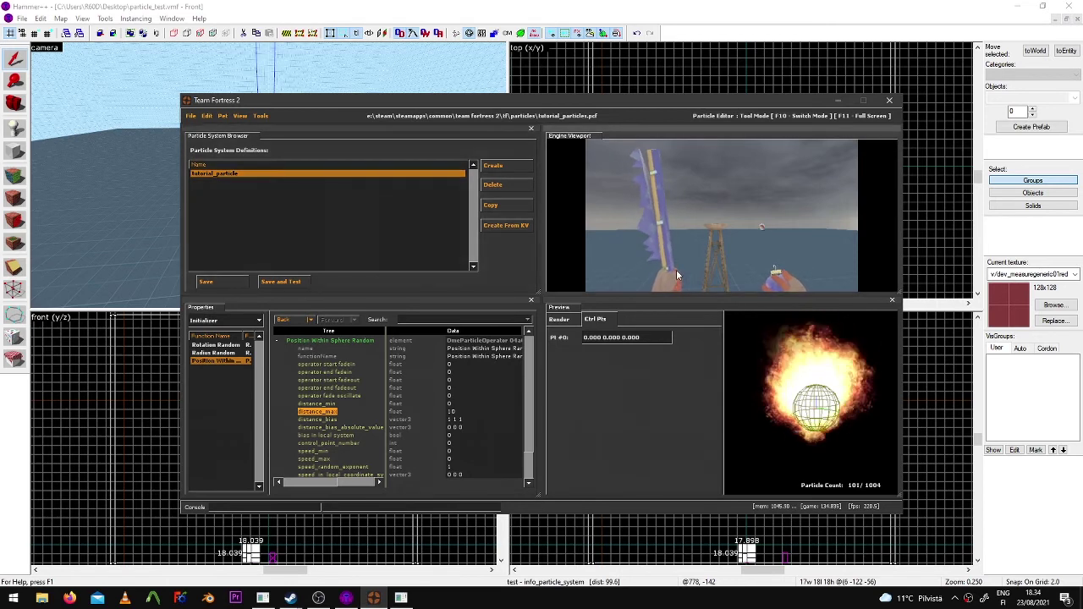
pyautogui.press('F11')
pyautogui.press('Escape')
pyautogui.press('Up')
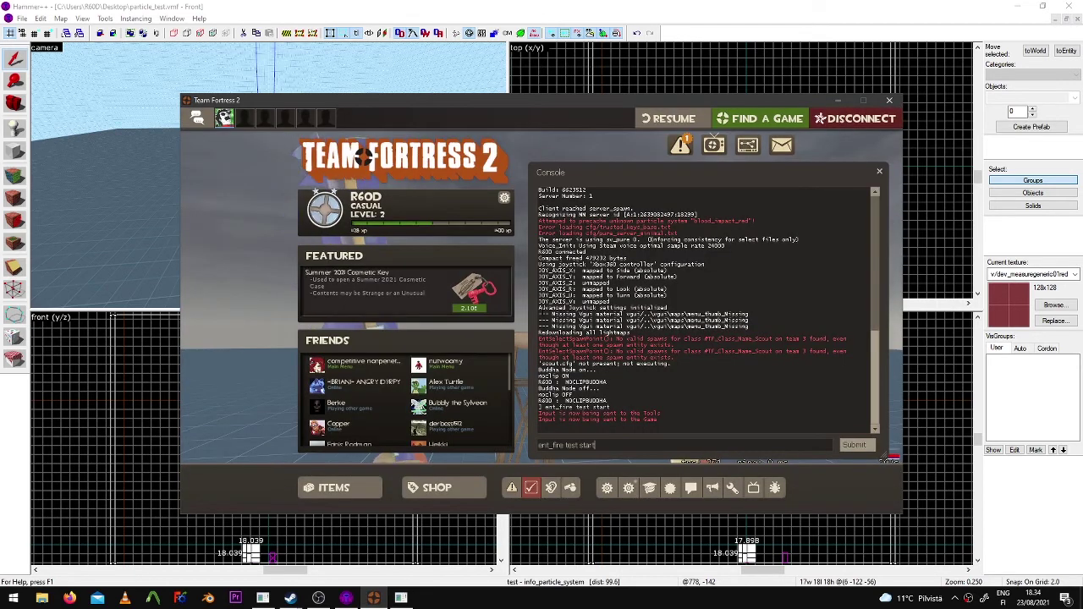
pyautogui.press('Return')
pyautogui.press('Escape')
pyautogui.press('s')
# Restart the effect in the map by running ent_fire test stop and ent_fire test start in the console
pyautogui.press('Escape')
pyautogui.press('Up')
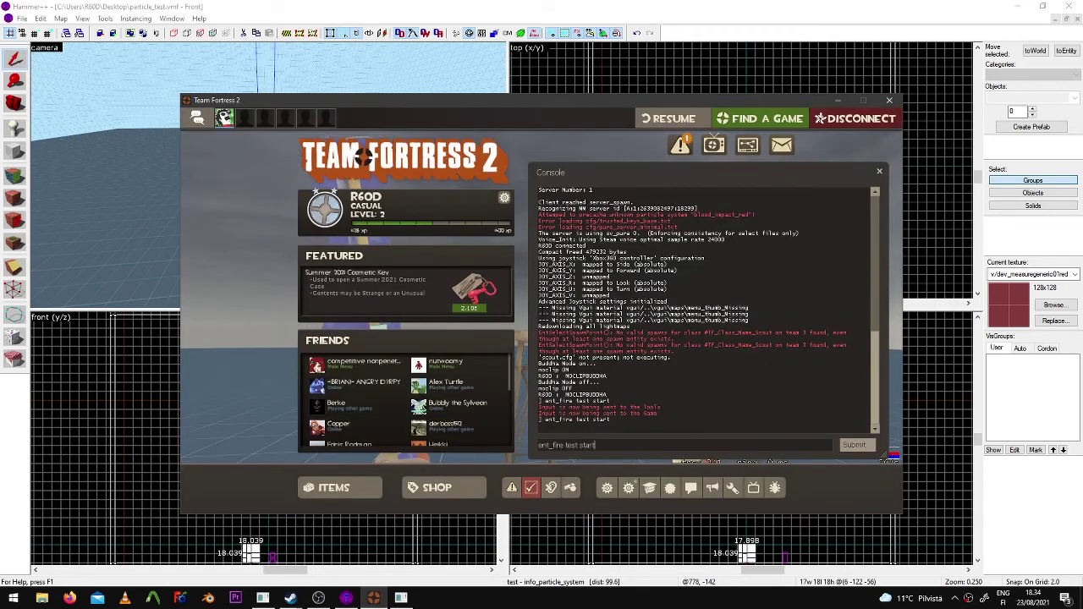
pyautogui.press('BackSpace')
pyautogui.press('BackSpace')
pyautogui.press('BackSpace')
pyautogui.write('op')
pyautogui.press('Return')
pyautogui.write('ent_fire test s')
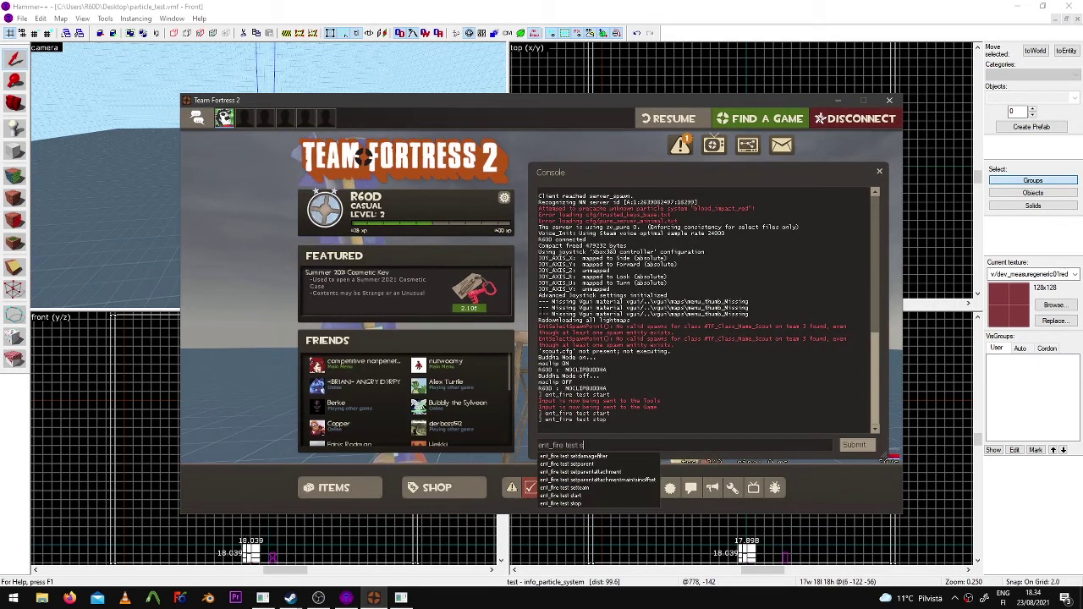
pyautogui.write('tart')
pyautogui.press('Return')
pyautogui.press('Escape')
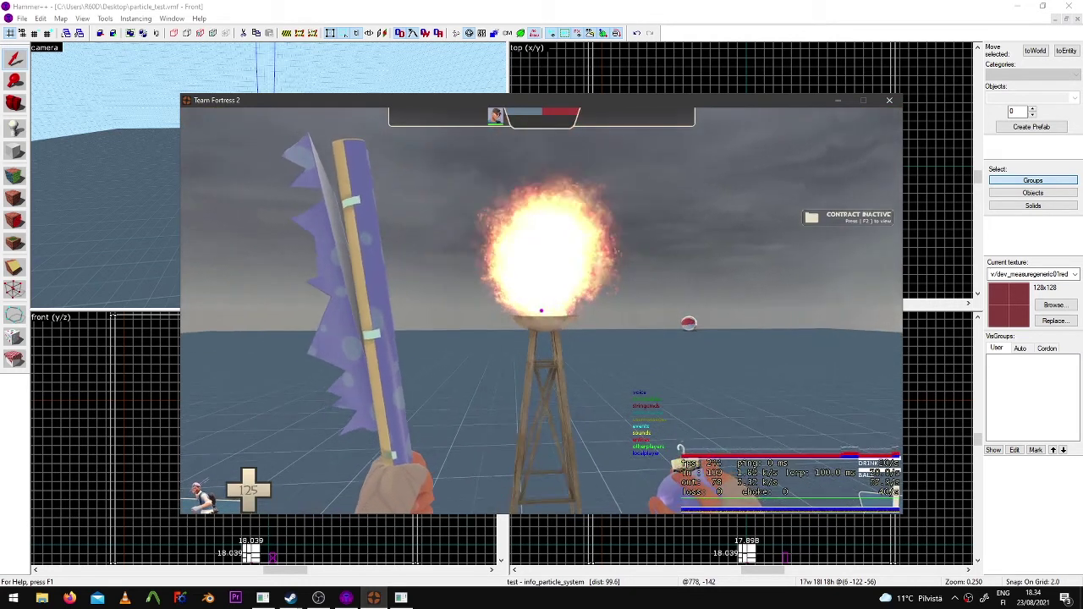
# Walk around the wooden tower to examine the updated fire particle from different sides and distances
pyautogui.press('a')
pyautogui.press('s')
pyautogui.press('w')
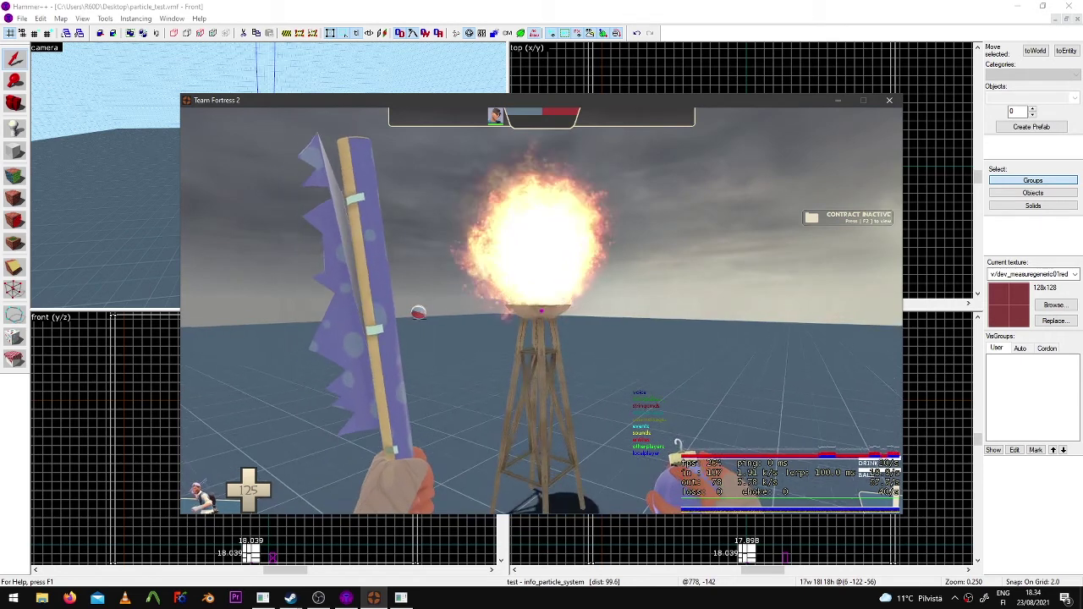
pyautogui.press('d')
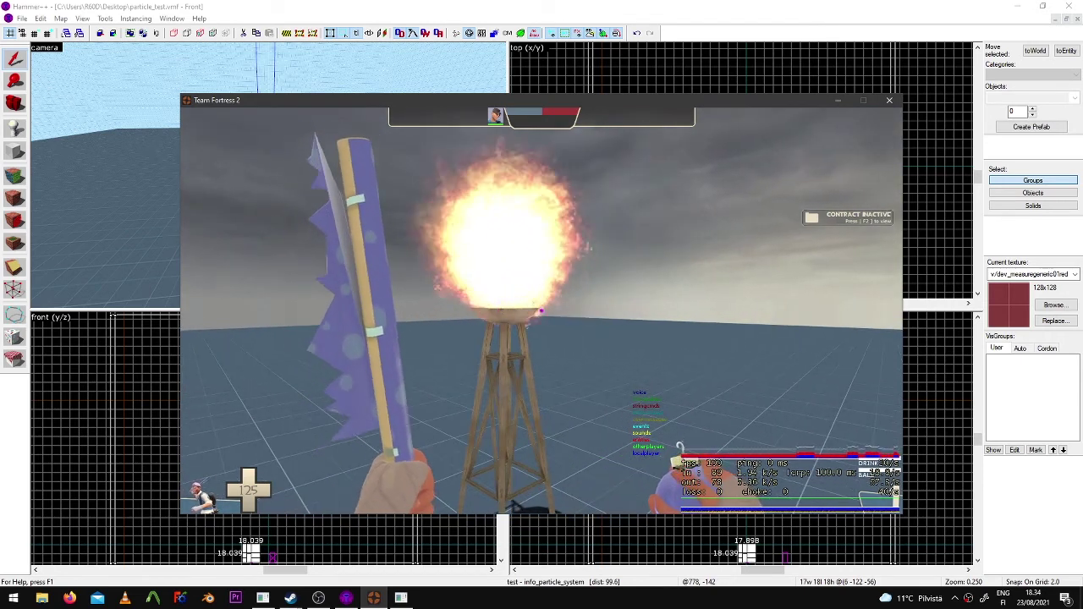
pyautogui.press('d')
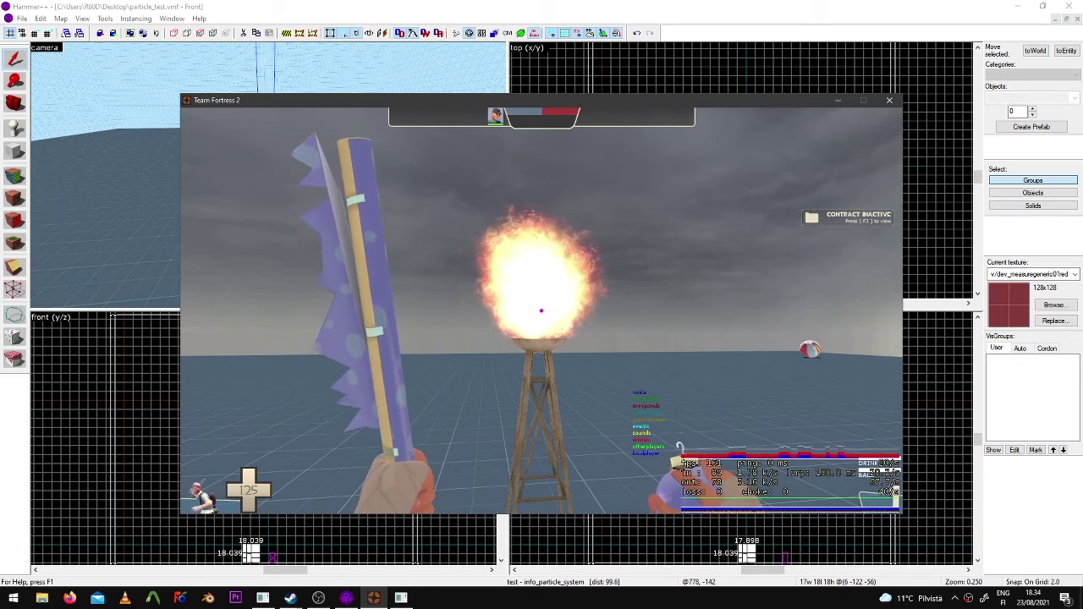
pyautogui.press('w')
pyautogui.press('s')
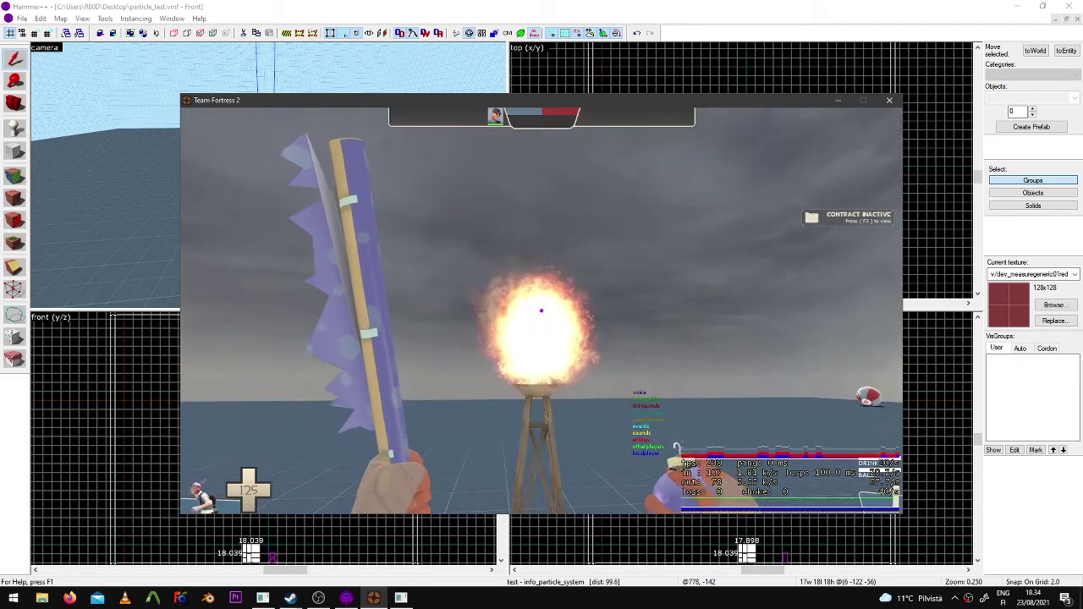
pyautogui.press('w')
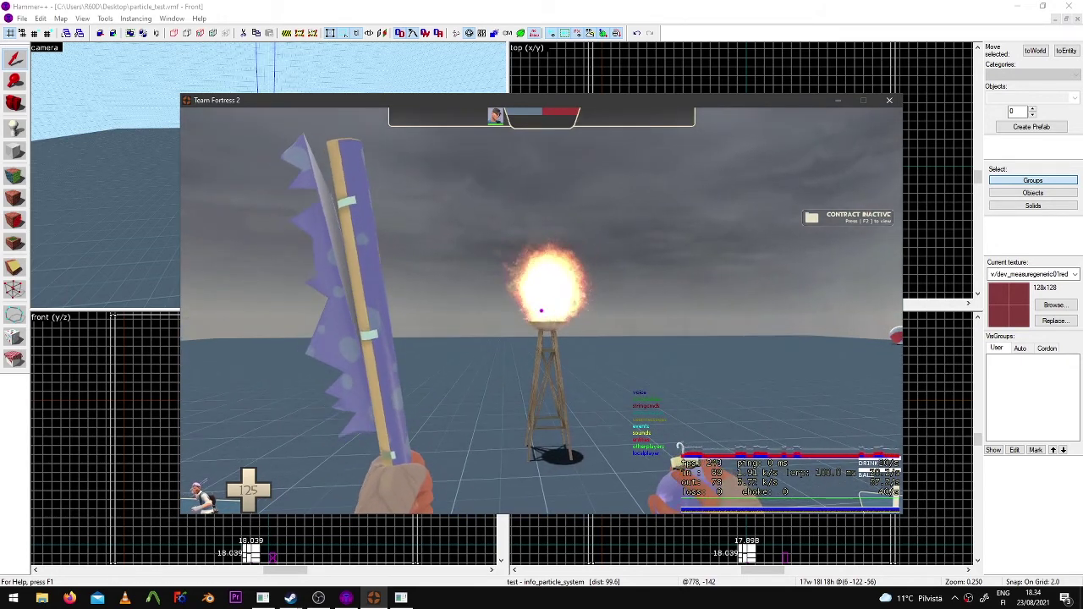
pyautogui.press('w')
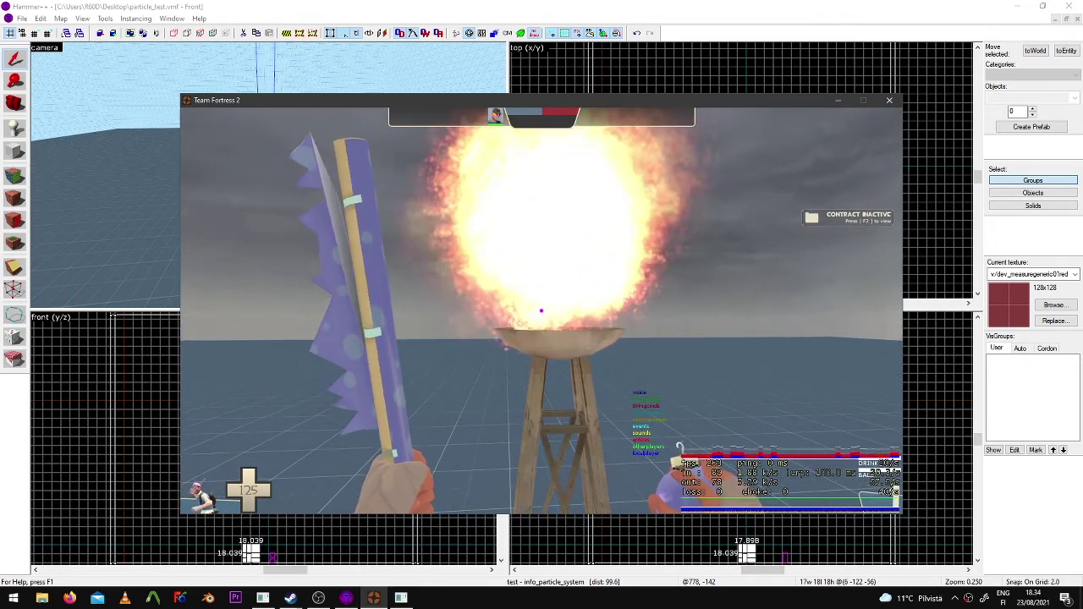
# Bring up the game's console to release the pointer and switch to File Explorer
pyautogui.press('`')
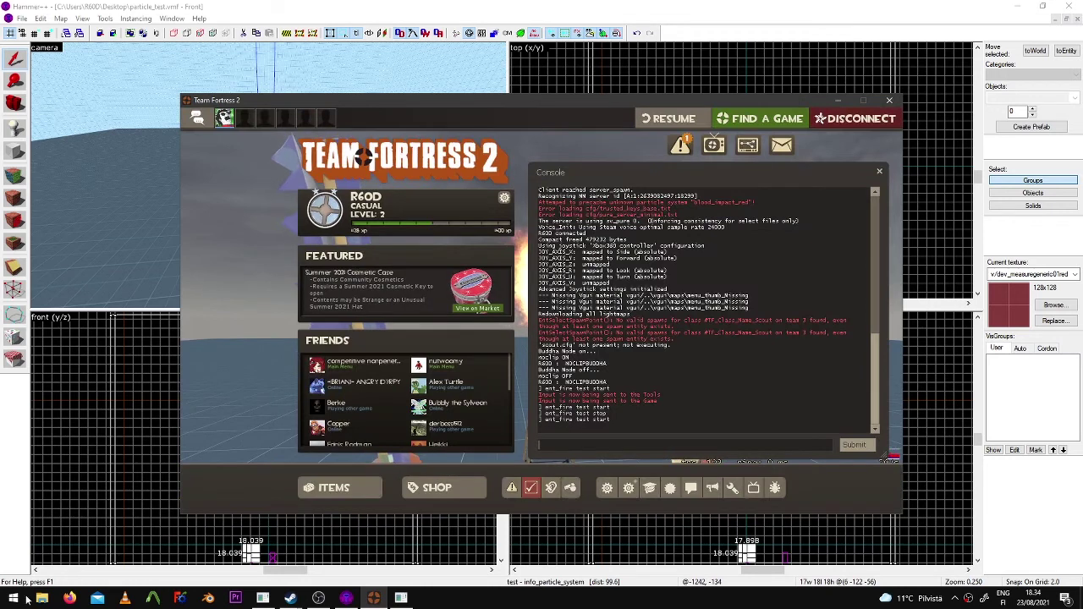
pyautogui.click(41, 598)
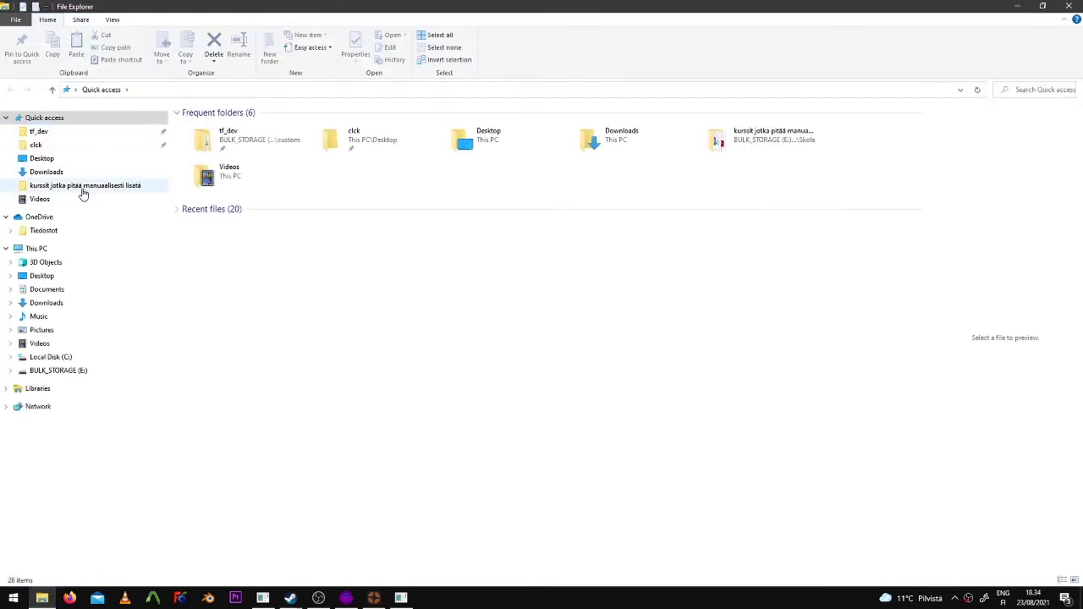
pyautogui.click(54, 371)
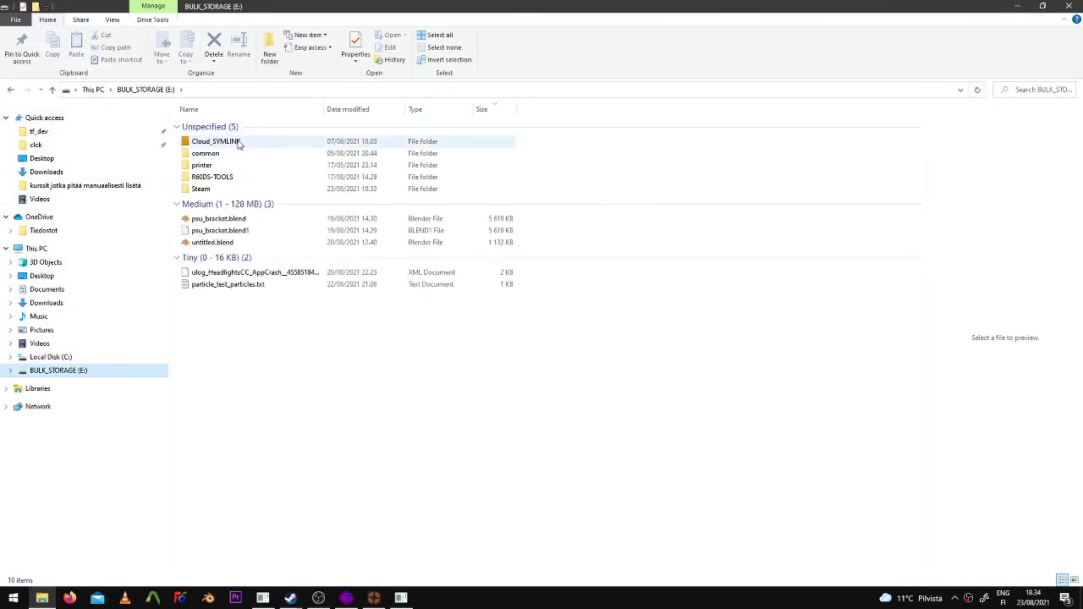
pyautogui.click(237, 142)
pyautogui.doubleClick(239, 144)
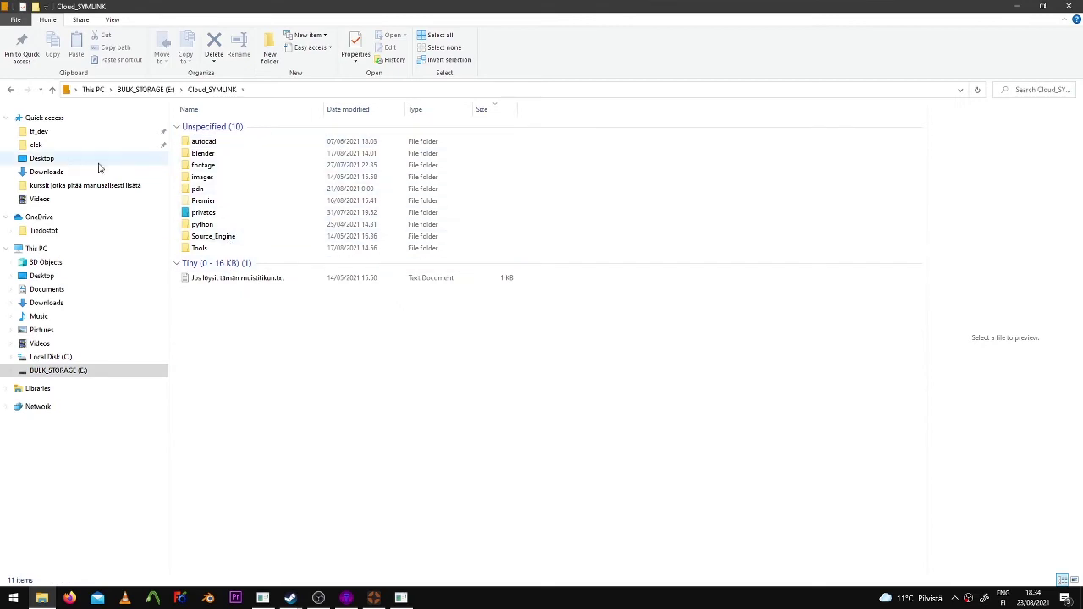
# Open the particles folder inside Team Fortress 2's tf folder and select tutorial_particles.pcf
pyautogui.click(54, 136)
pyautogui.click(370, 89)
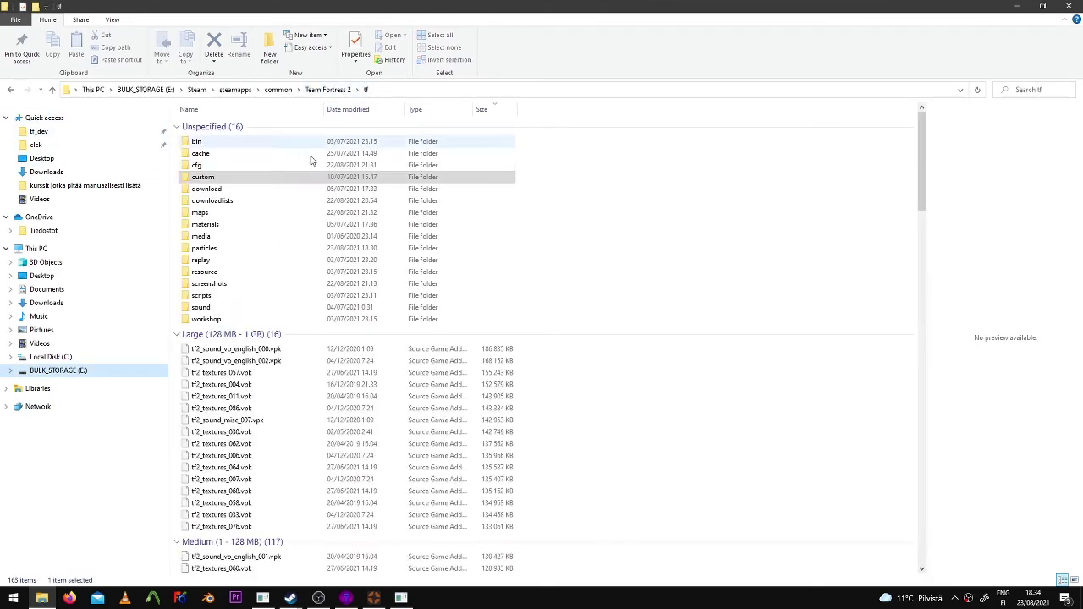
pyautogui.doubleClick(237, 248)
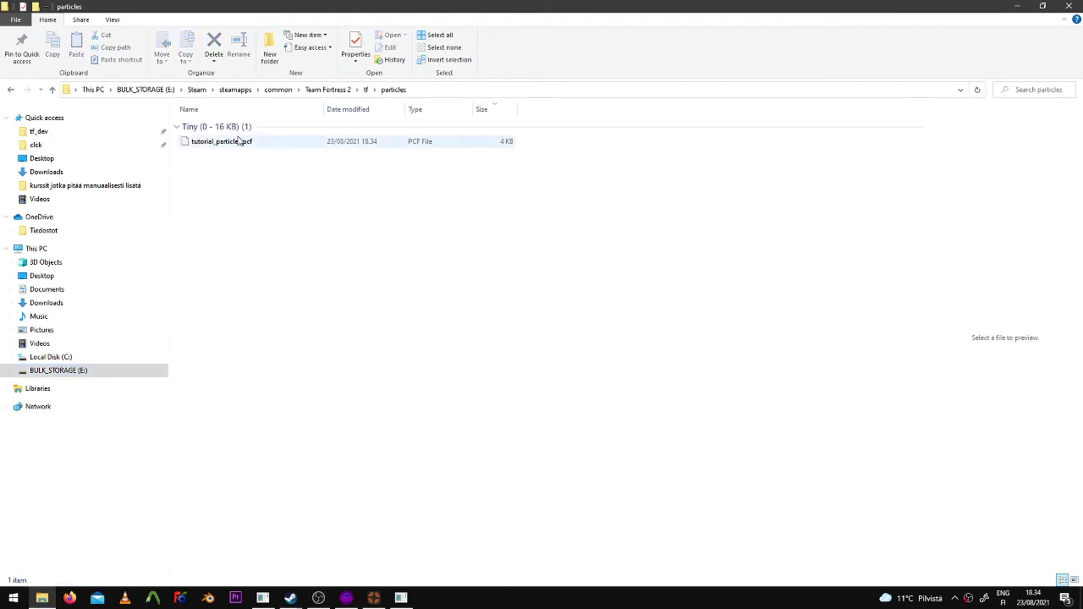
pyautogui.click(240, 144)
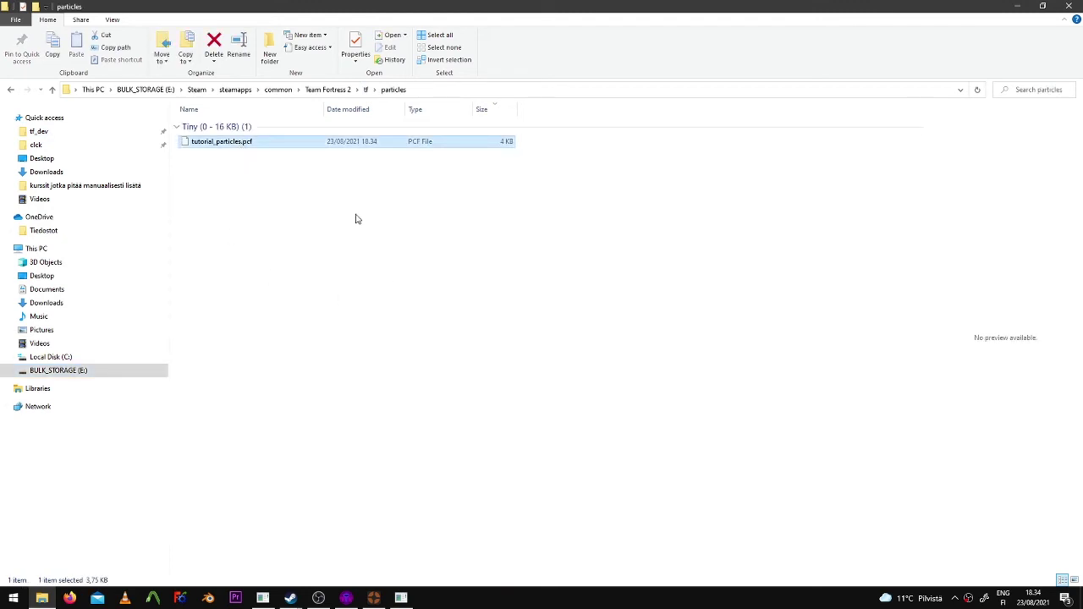
# Show the particles folder's full path, highlight its final folder name, and reselect the particle file
pyautogui.click(393, 90)
pyautogui.click(416, 89)
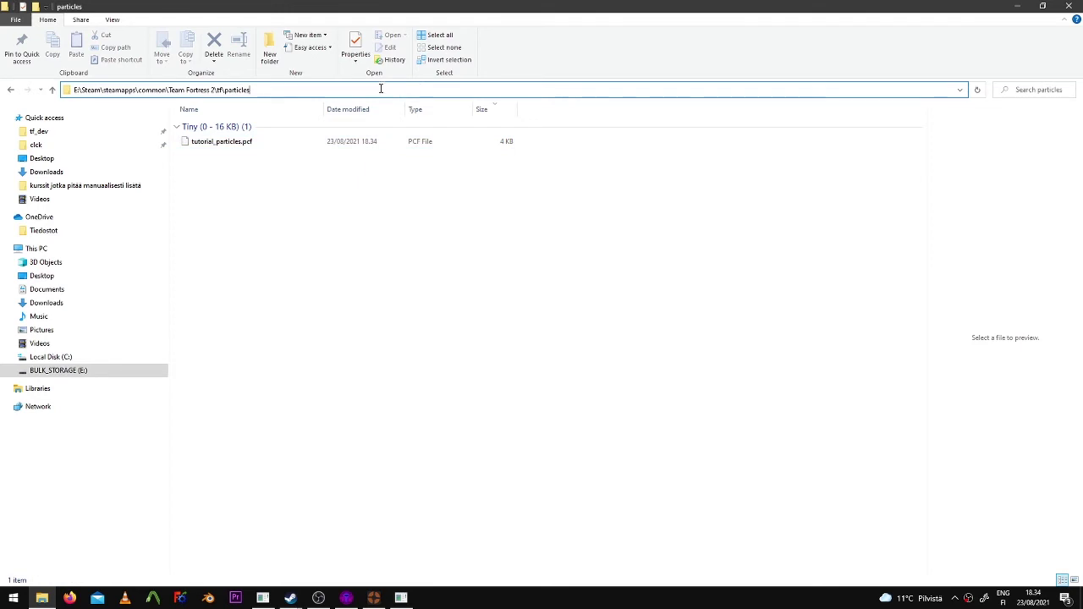
pyautogui.moveTo(251, 90); pyautogui.dragTo(224, 90)
pyautogui.moveTo(232, 184); pyautogui.dragTo(208, 127)
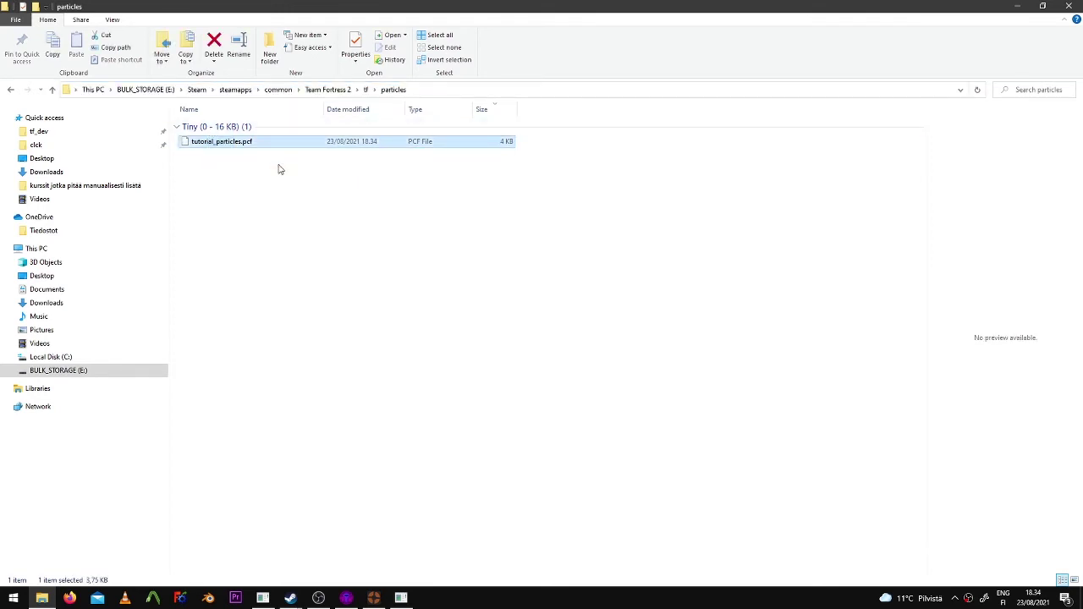
# Preview particle_test_particles.txt on the BULK_STORAGE (E:) drive and return to the tf folder
pyautogui.click(366, 89)
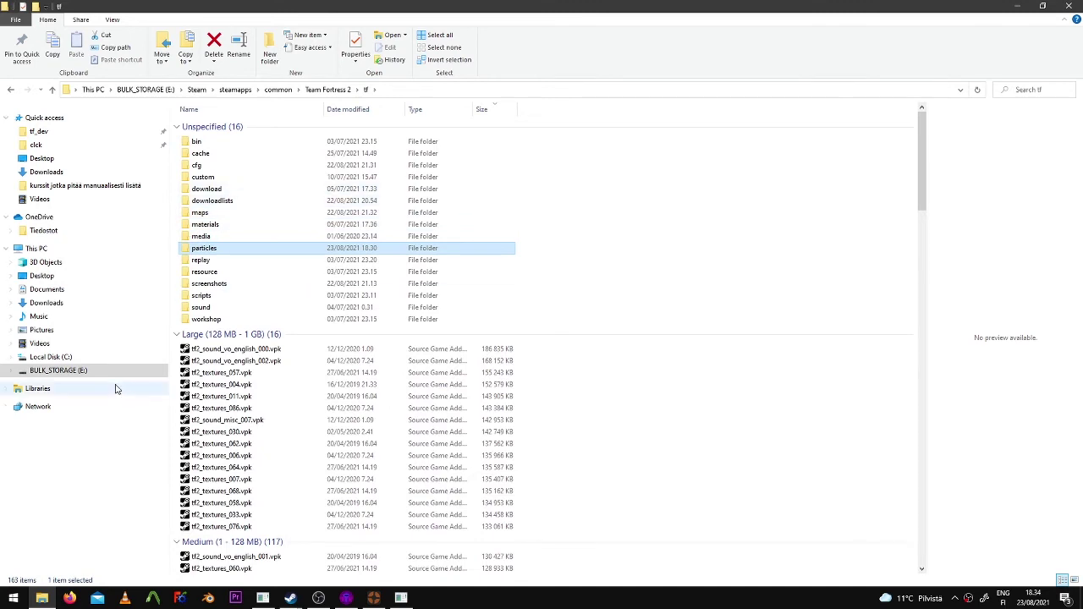
pyautogui.click(85, 371)
pyautogui.click(229, 287)
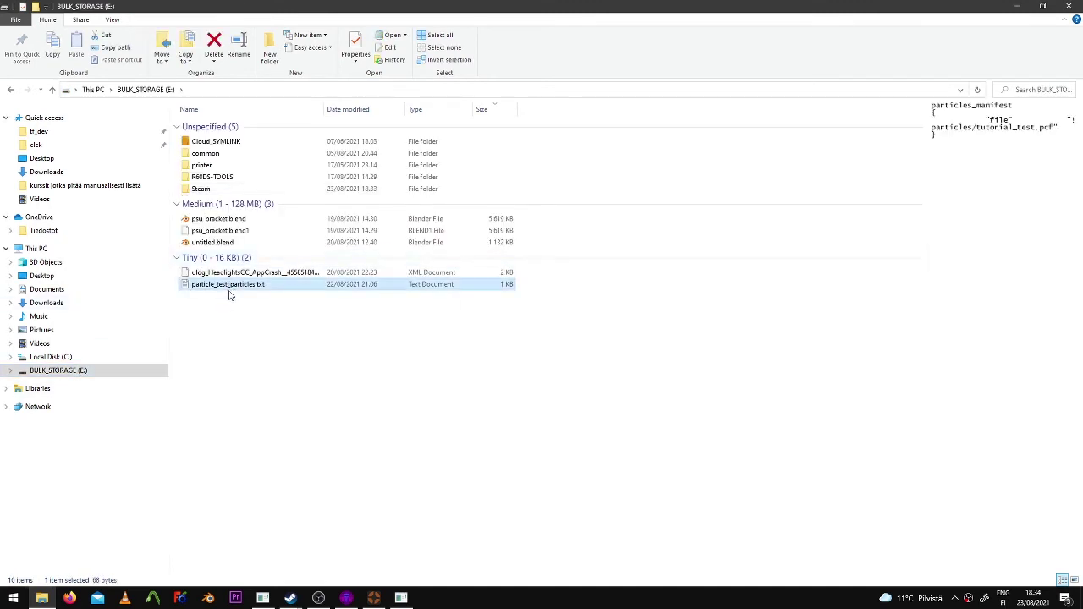
pyautogui.click(11, 89)
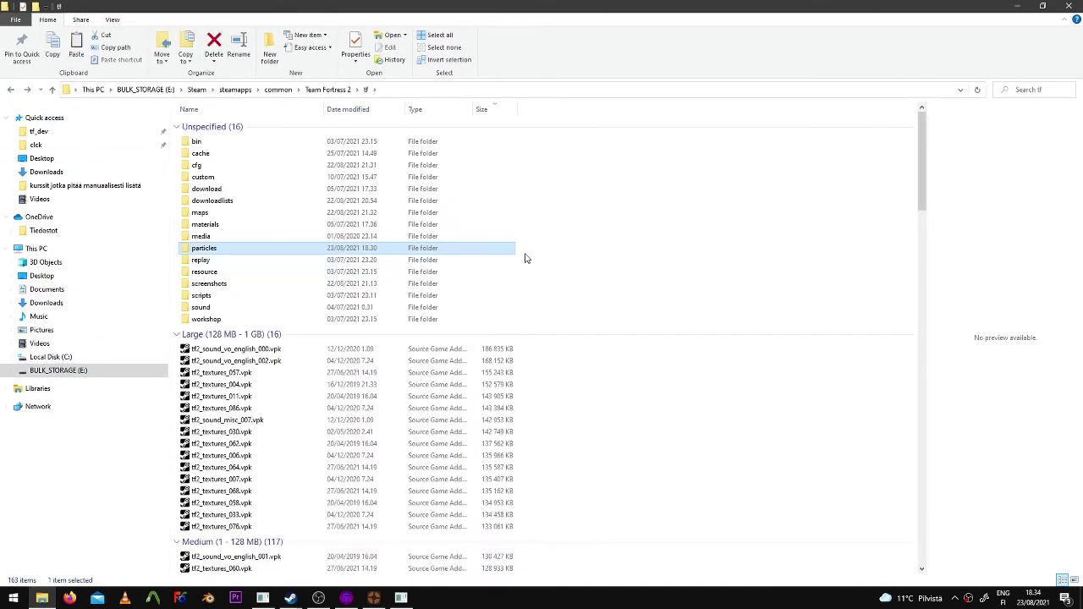
# Open particle_test_particles.txt from the tf\maps folder in Notepad
pyautogui.doubleClick(209, 214)
pyautogui.press('End')
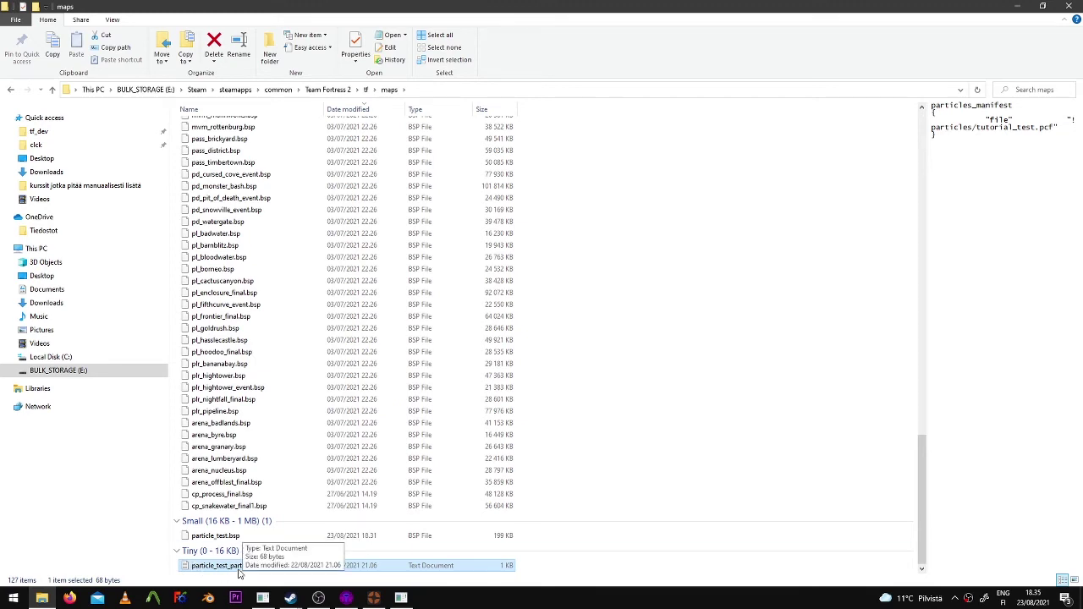
pyautogui.doubleClick(273, 567)
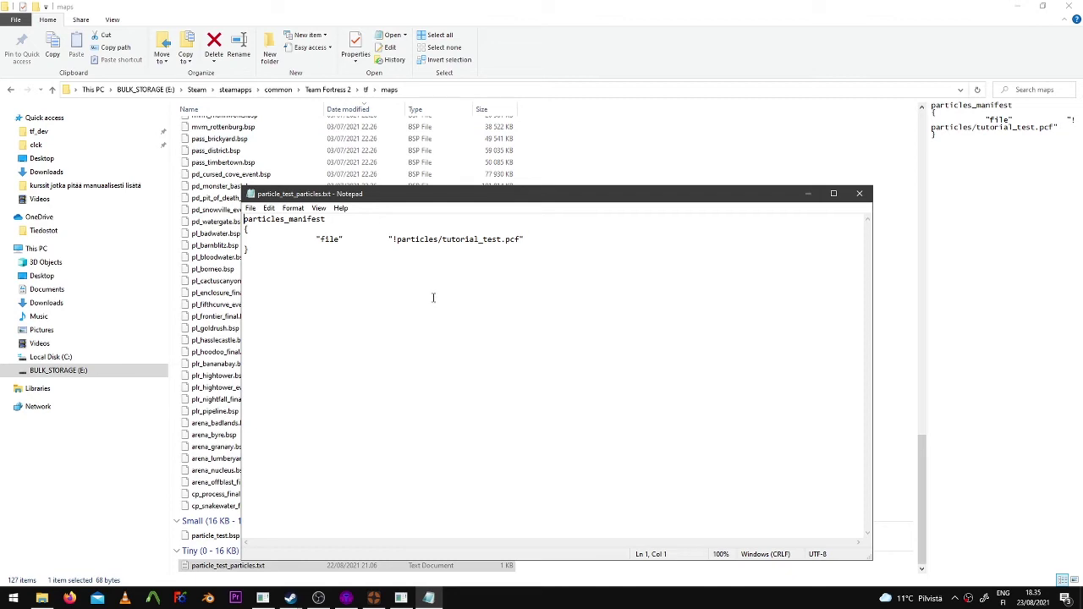
# Examine the manifest's structure: the particles_manifest heading, the braces, the "file" key and the quoted particle file path
pyautogui.doubleClick(314, 219)
pyautogui.click(245, 230)
pyautogui.doubleClick(329, 239)
pyautogui.moveTo(388, 240); pyautogui.dragTo(510, 248)
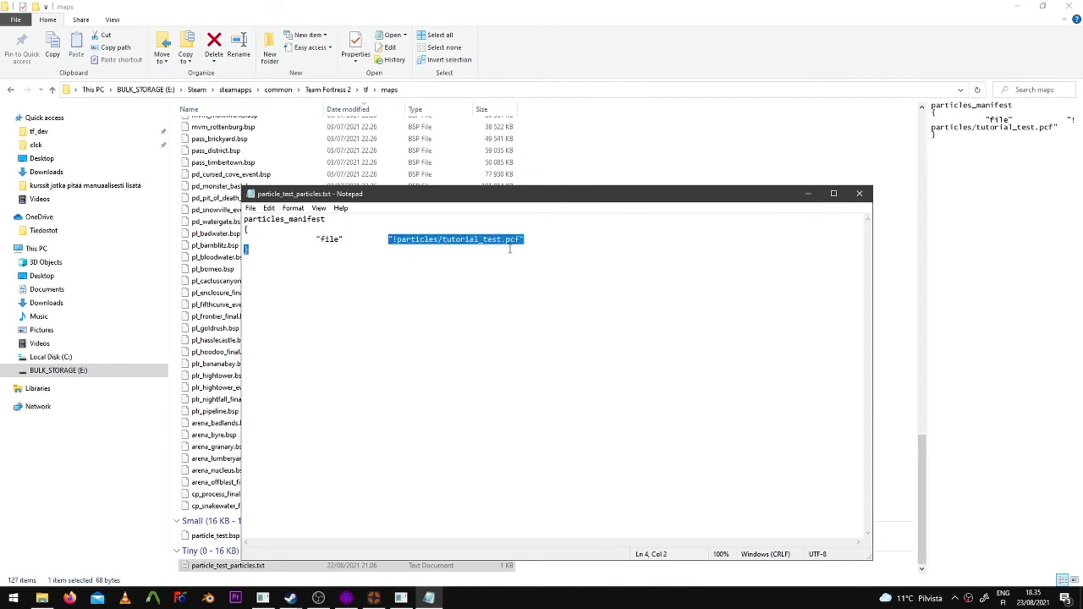
pyautogui.click(351, 245)
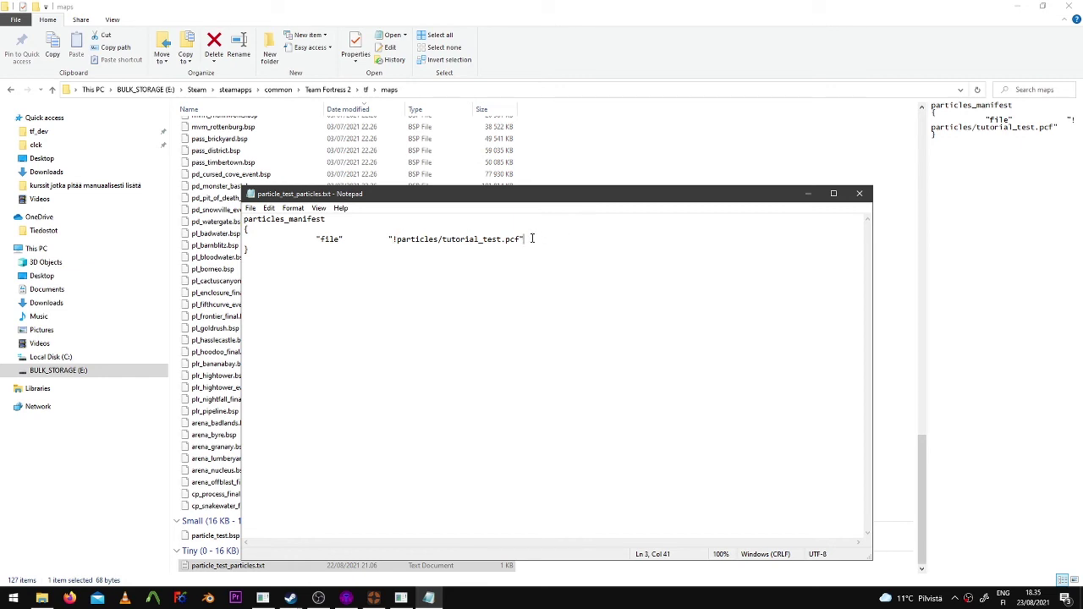
# Examine the !particles/tutorial_test.pcf path in the manifest once more and close the text file
pyautogui.moveTo(539, 238); pyautogui.dragTo(391, 241)
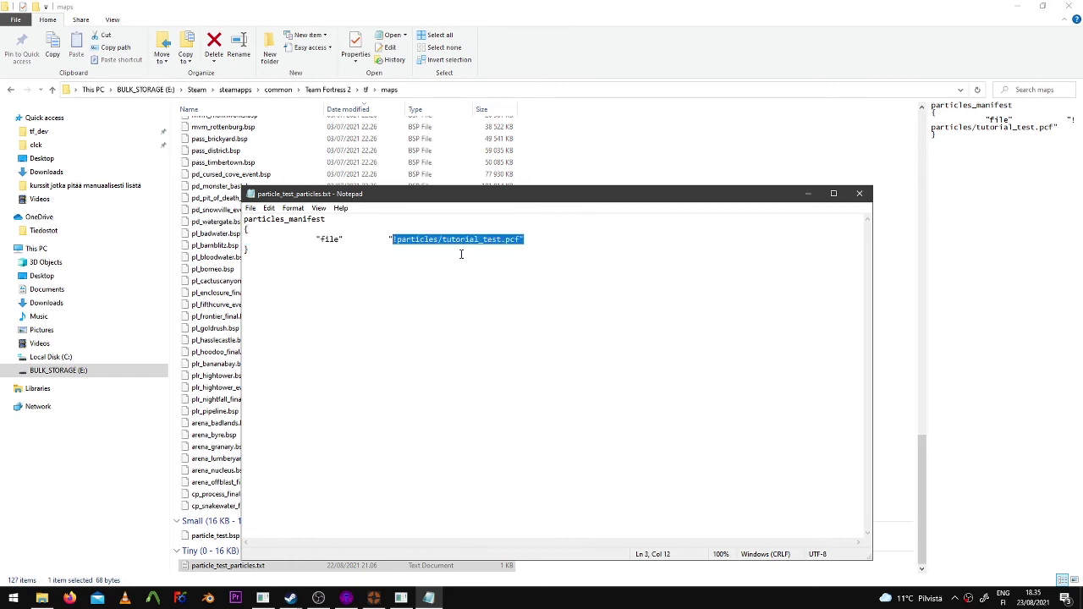
pyautogui.click(415, 240)
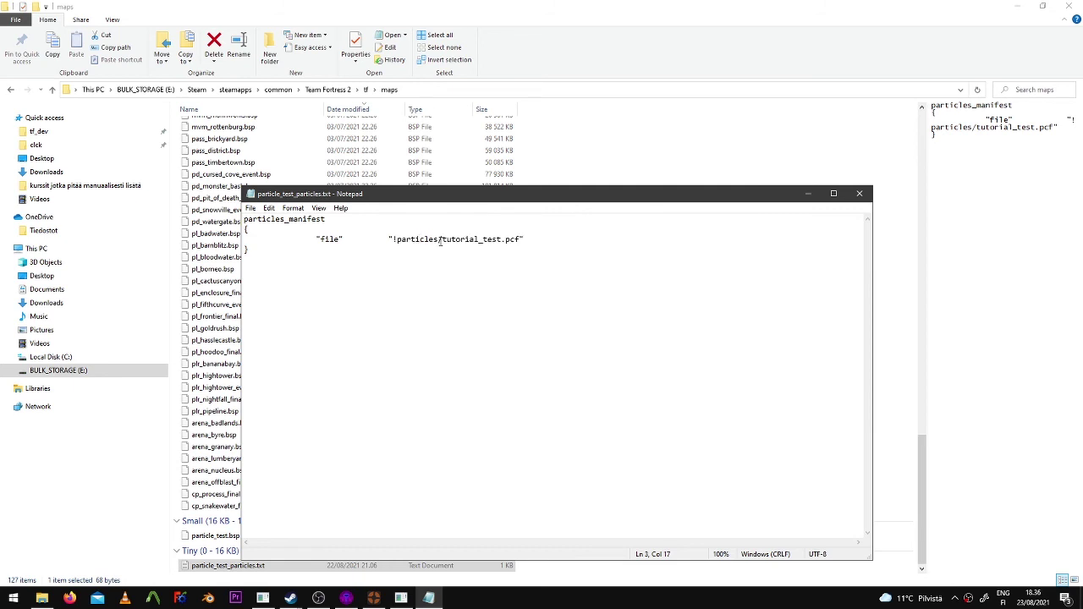
pyautogui.click(477, 240)
pyautogui.click(858, 194)
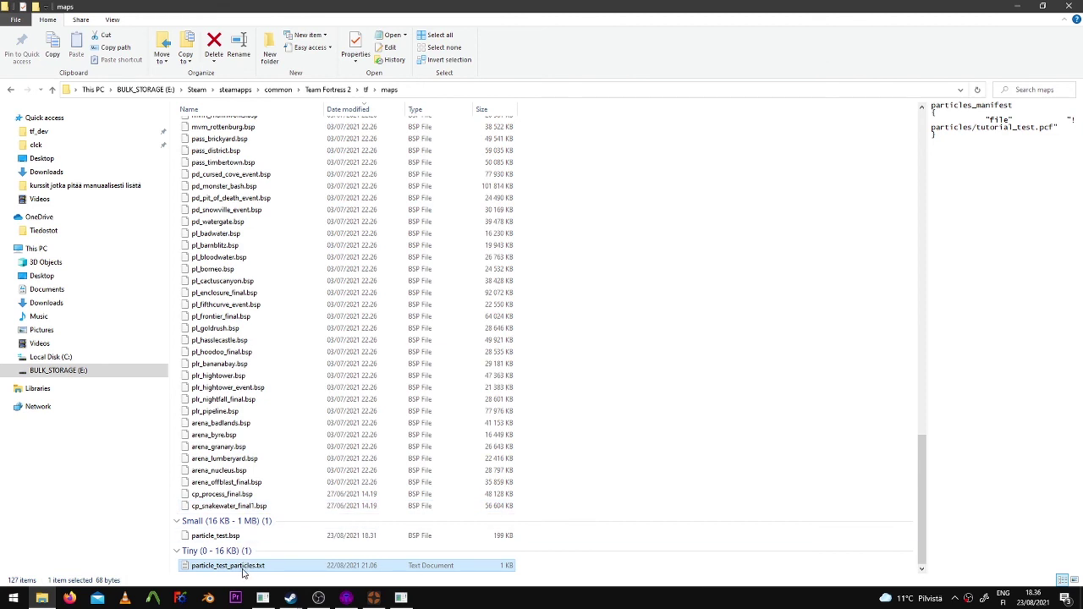